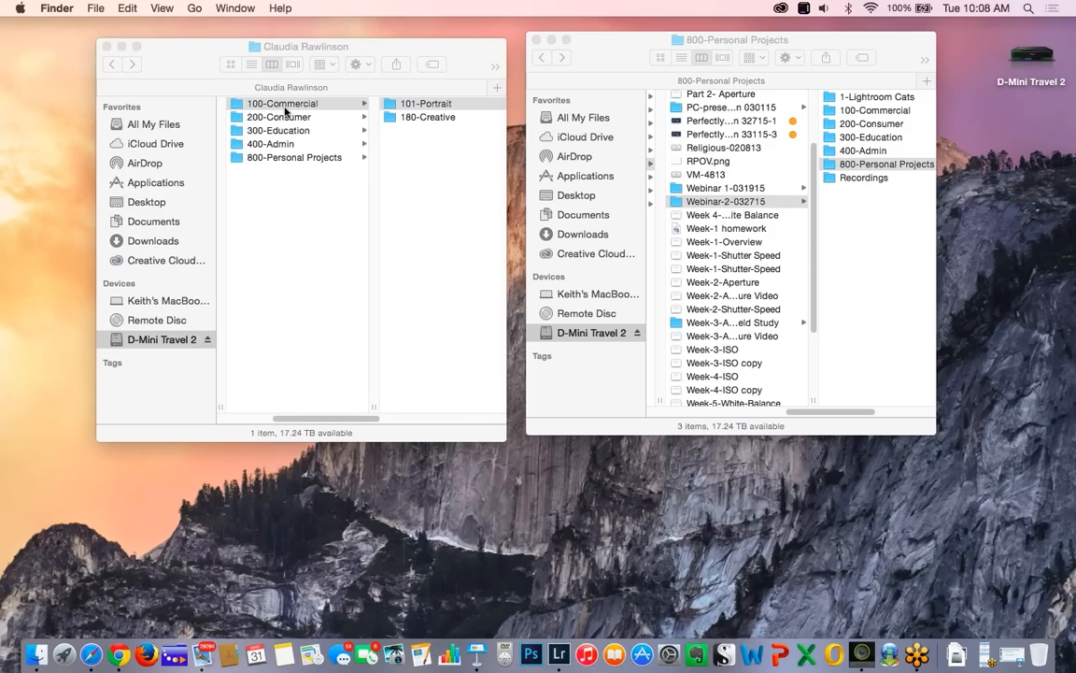
- Check the contents of 180-Creative and 101-Portrait, and open the last client's folder inside 101-Portrait
left_click(432, 109)
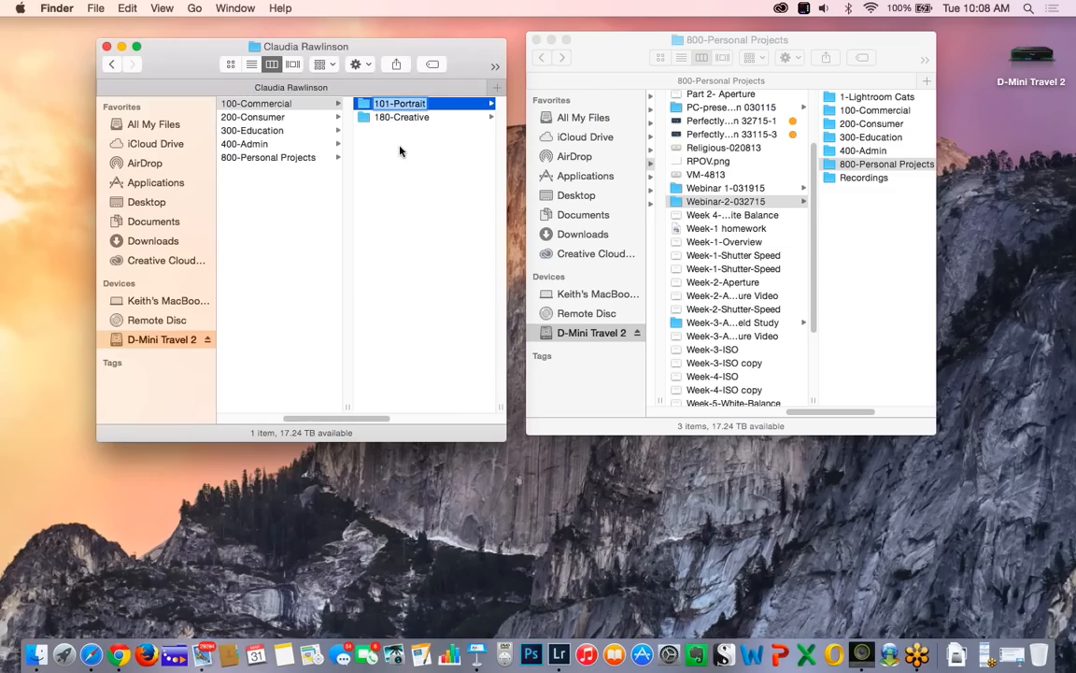
left_click(414, 119)
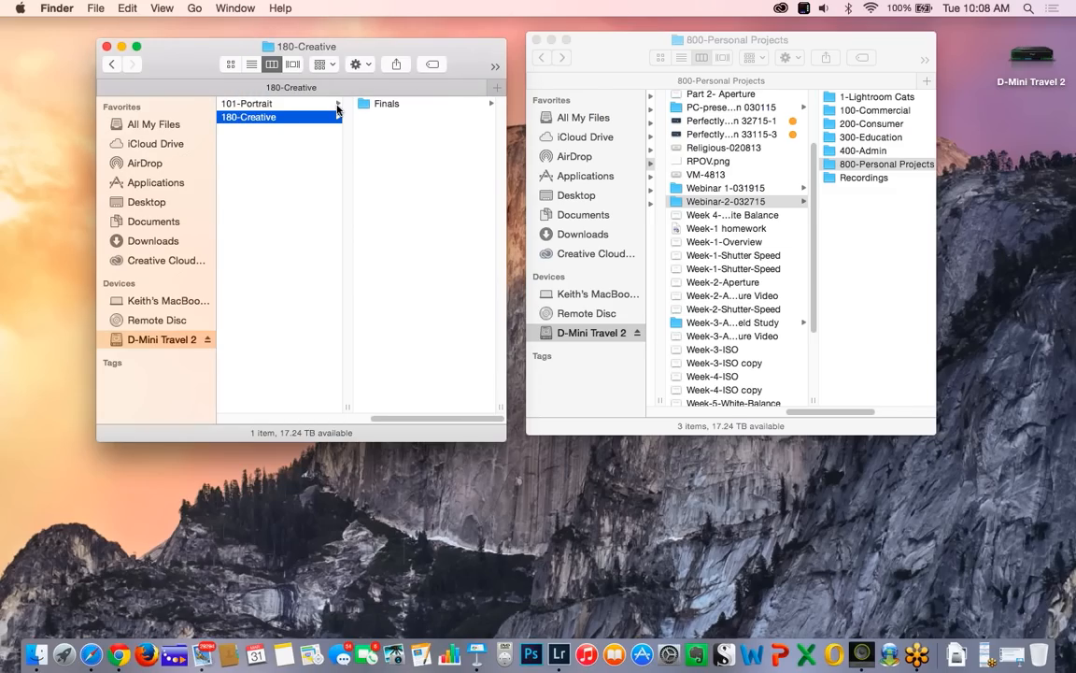
left_click(336, 105)
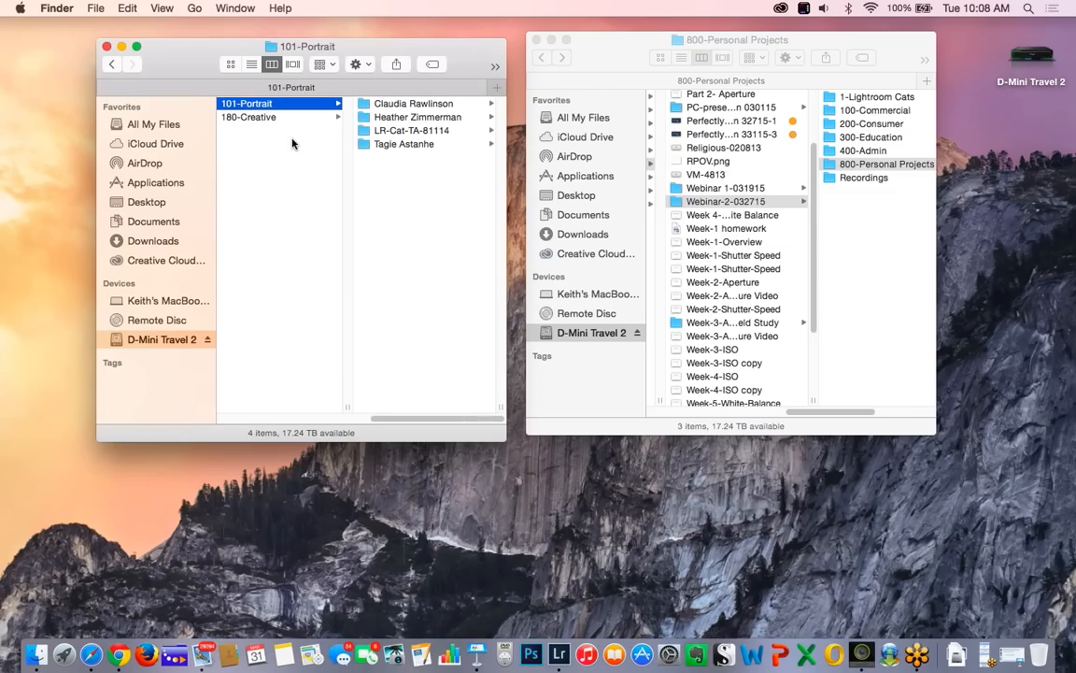
left_click(386, 149)
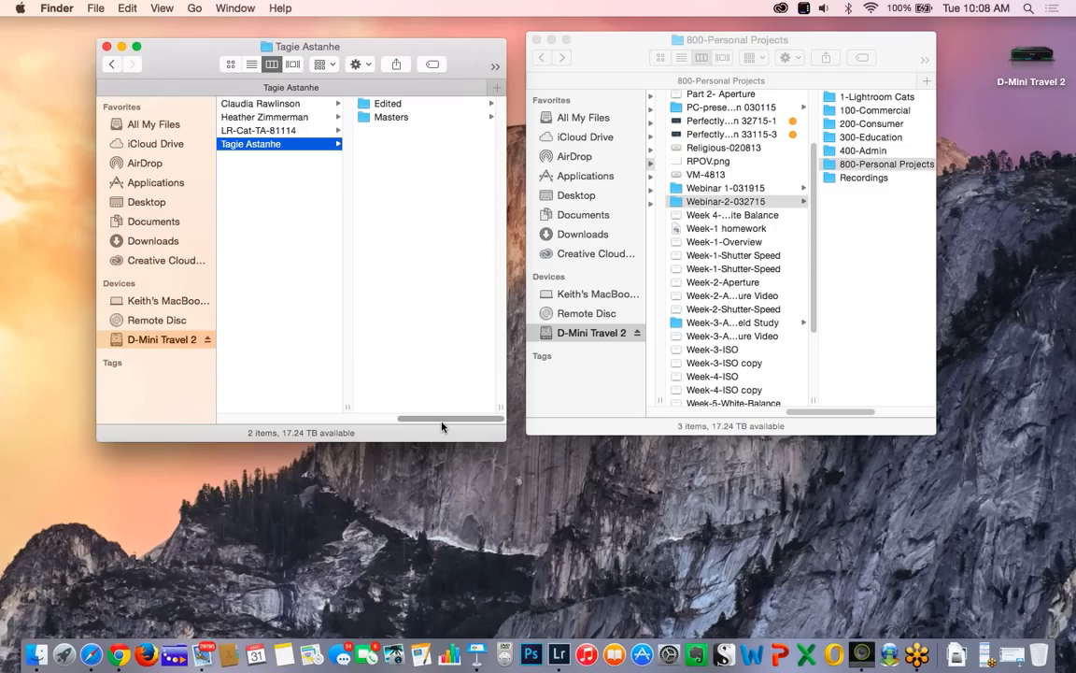
- Review the folder hierarchy from the 100-Commercial category down to the last client's Edited and Masters folders
left_click_drag(422, 417, 258, 144)
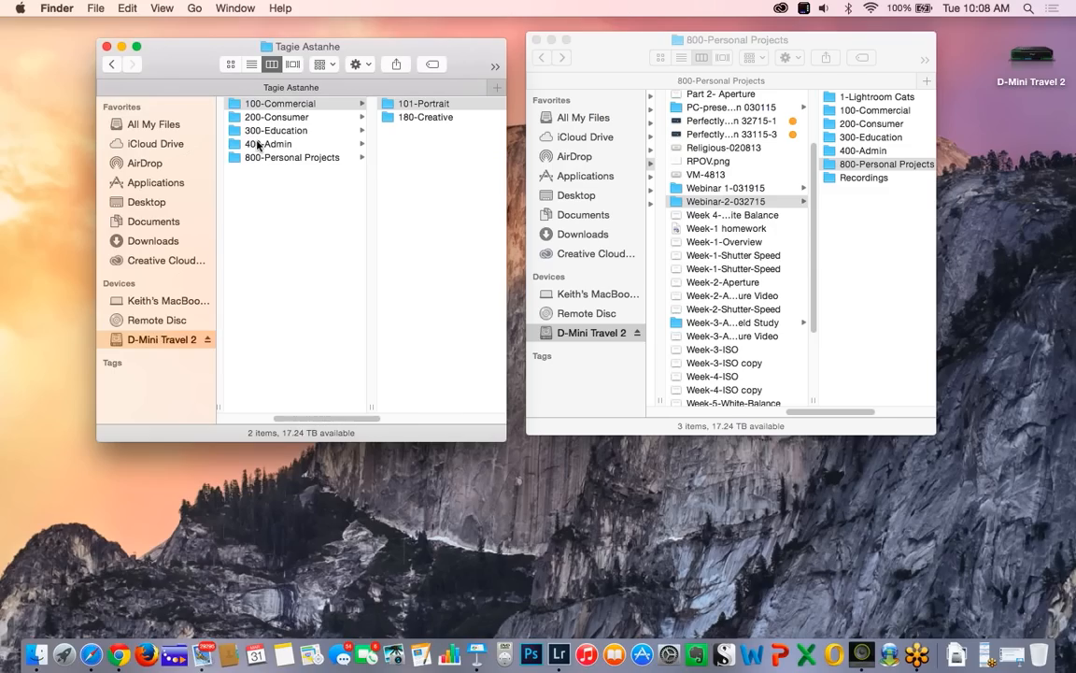
left_click_drag(342, 420, 366, 265)
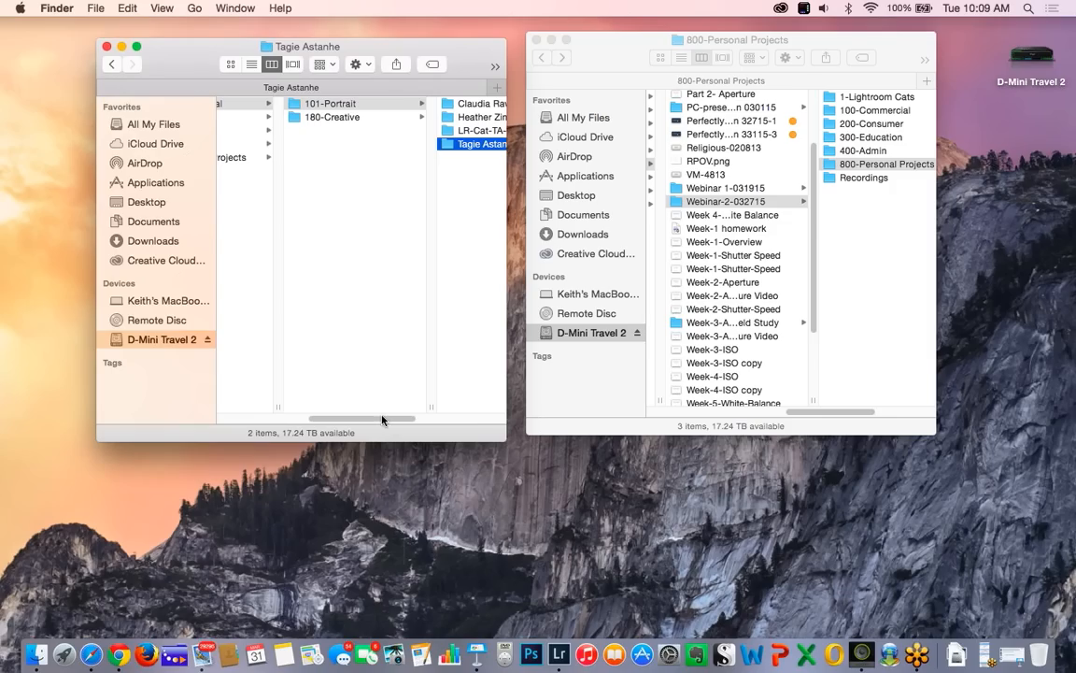
left_click_drag(381, 420, 419, 419)
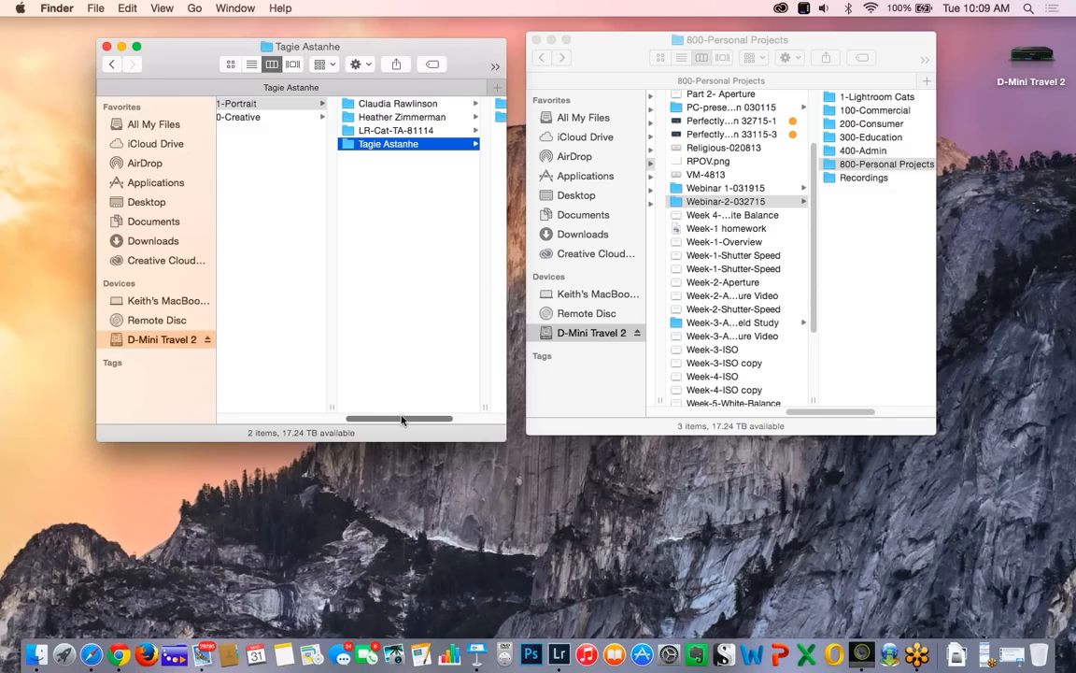
left_click_drag(402, 420, 445, 419)
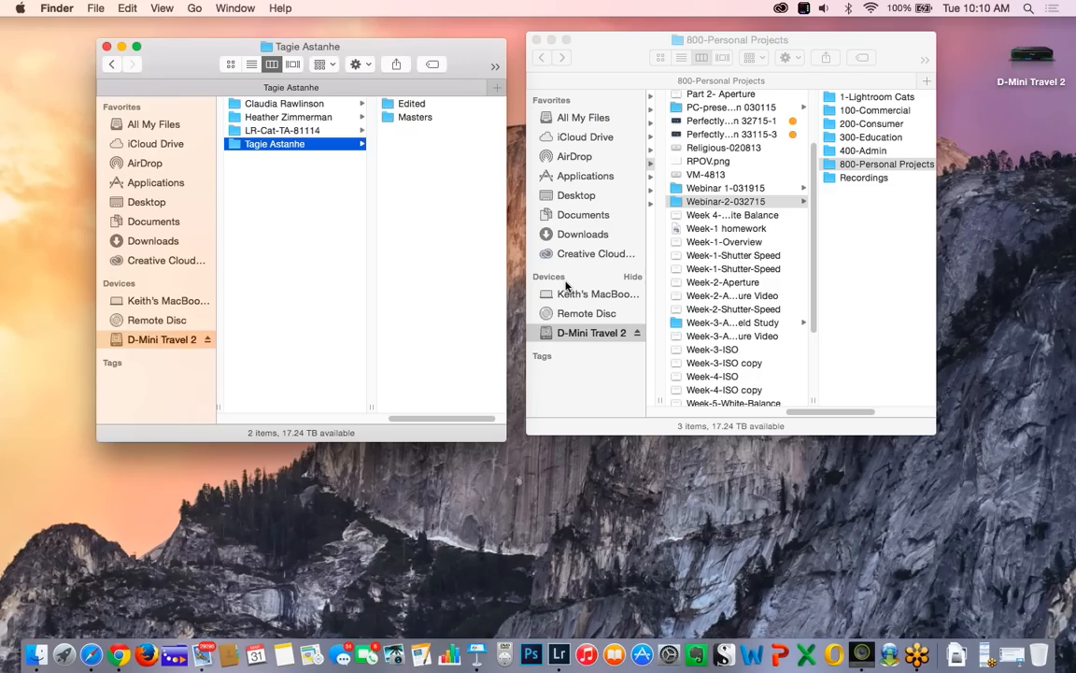
- Close the 800-Personal Projects Finder window and keep the client's folder window open
left_click(918, 657)
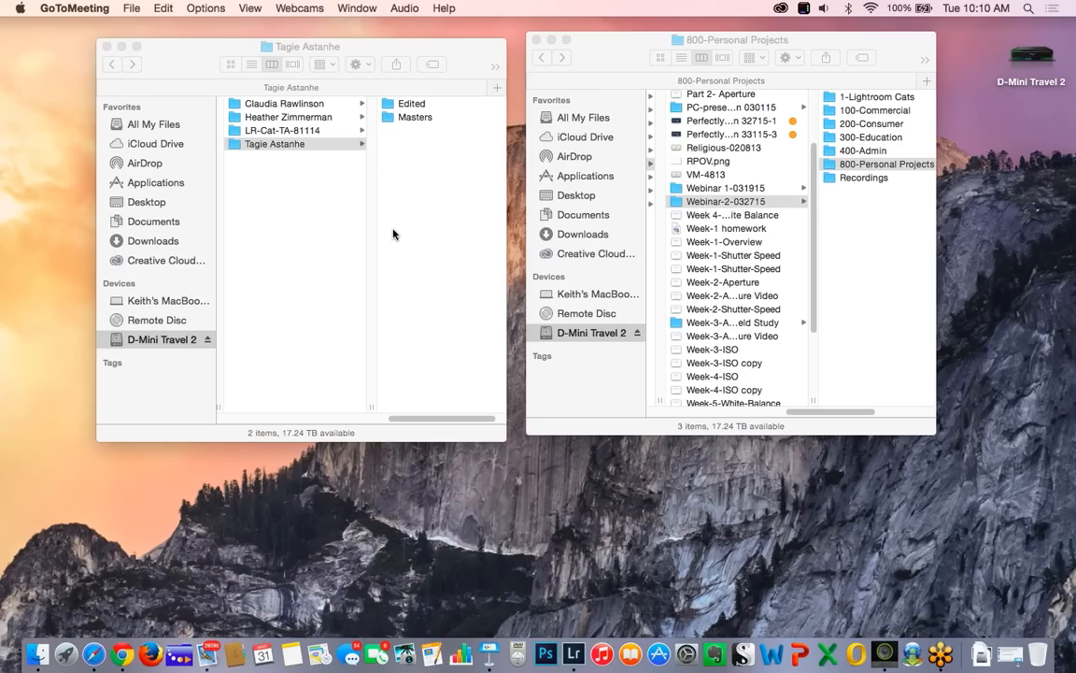
left_click(321, 43)
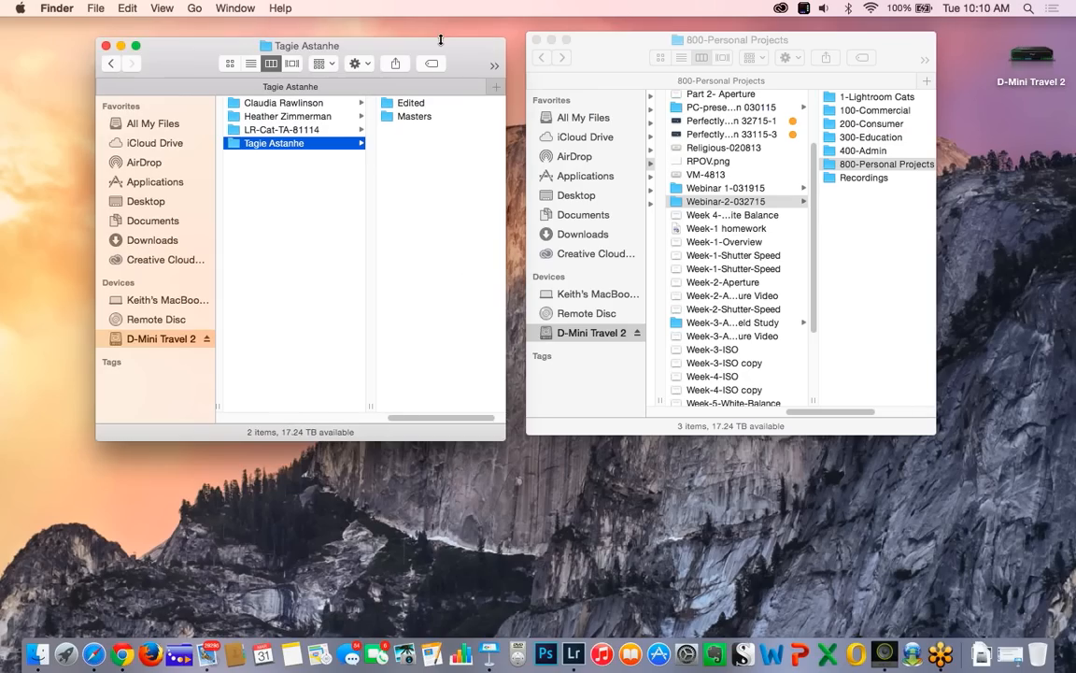
left_click(606, 49)
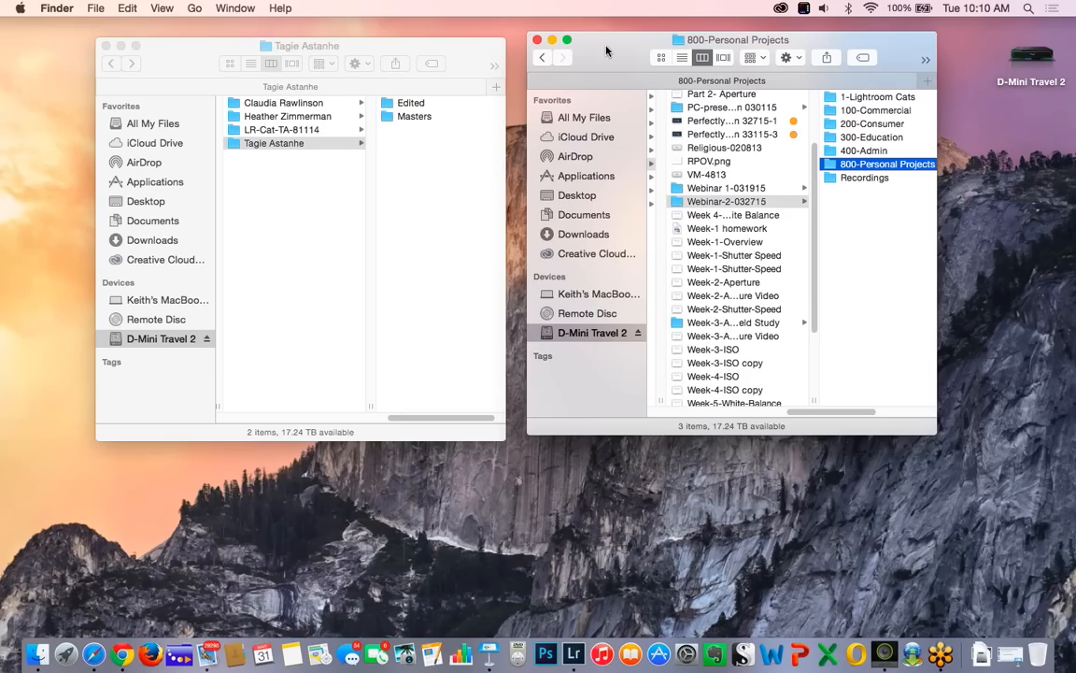
left_click_drag(606, 49, 605, 48)
left_click(538, 38)
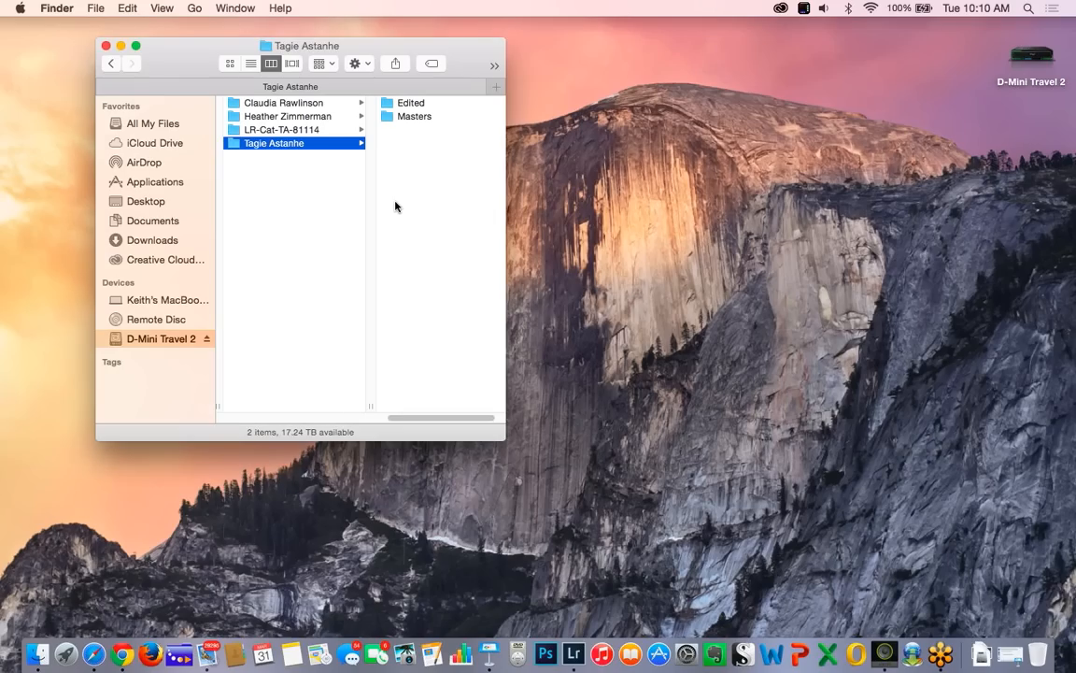
- Shift the remaining Finder window slightly and review the category folders inside Webinar-2-033115
left_click_drag(189, 57, 191, 57)
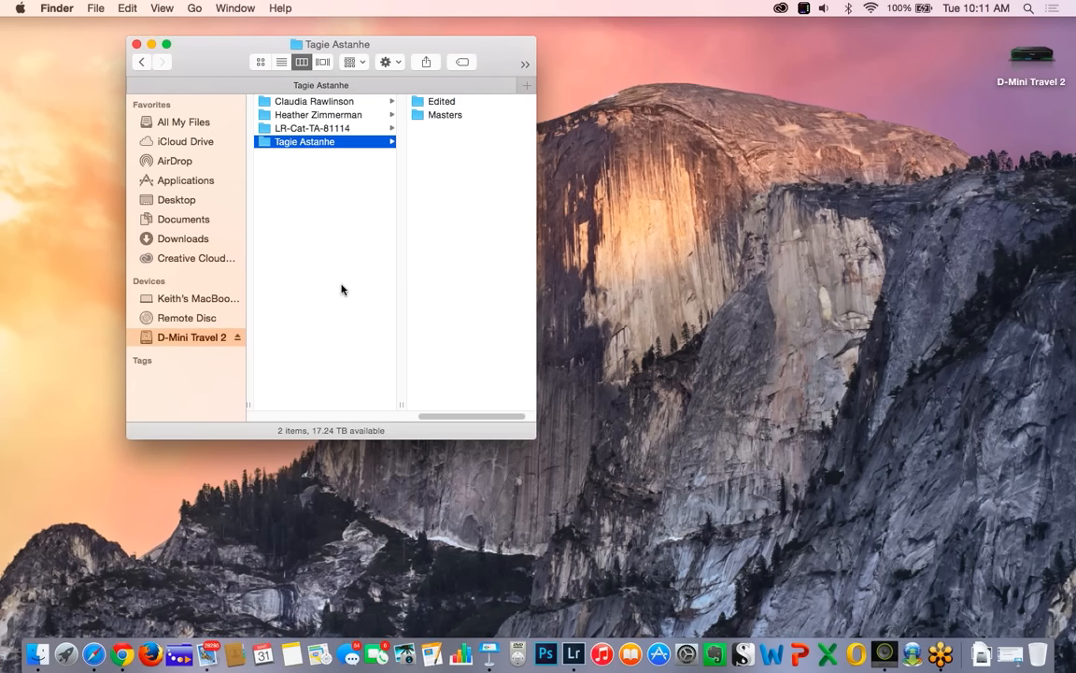
left_click_drag(450, 419, 276, 414)
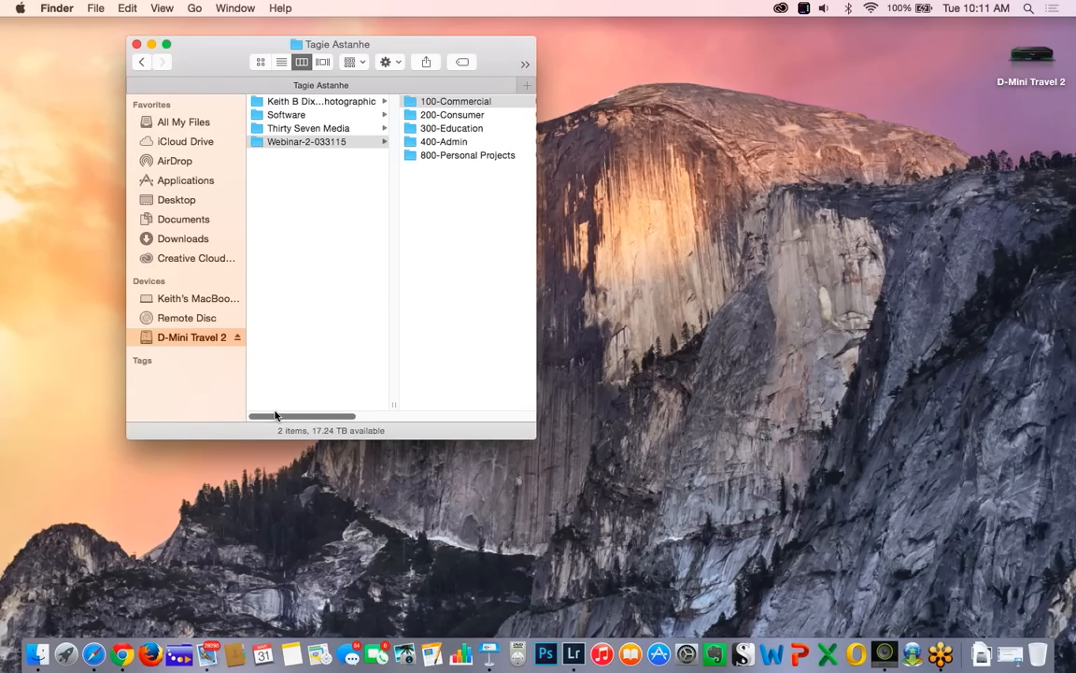
left_click(357, 420)
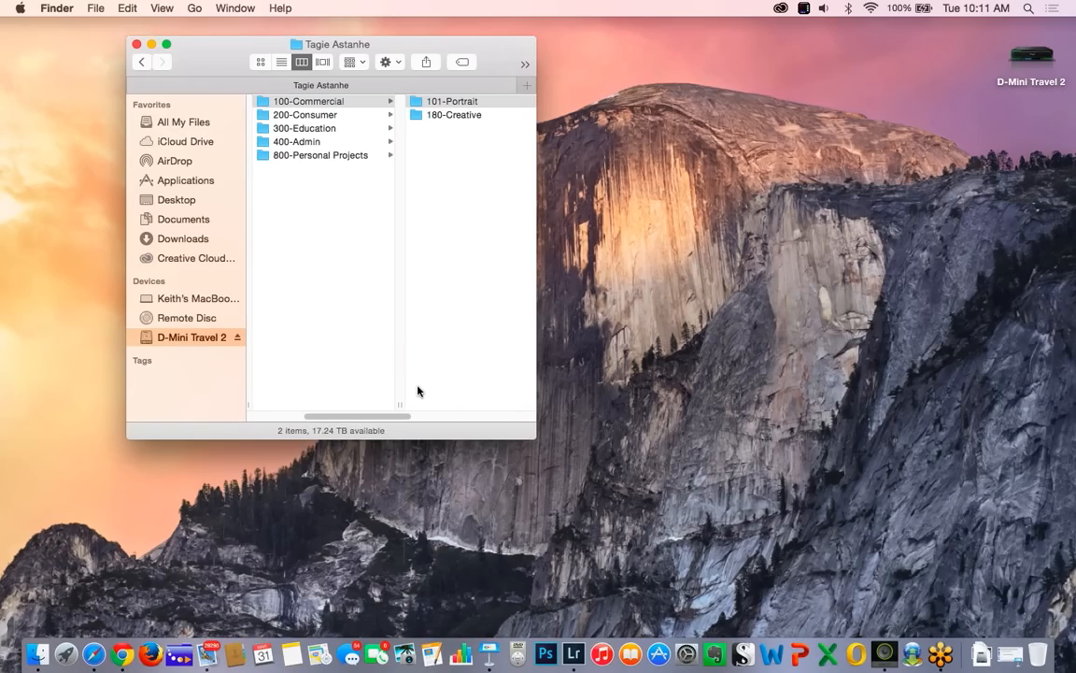
- Switch to Lightroom and collapse the first two client folders under 101-Portrait
left_click(574, 654)
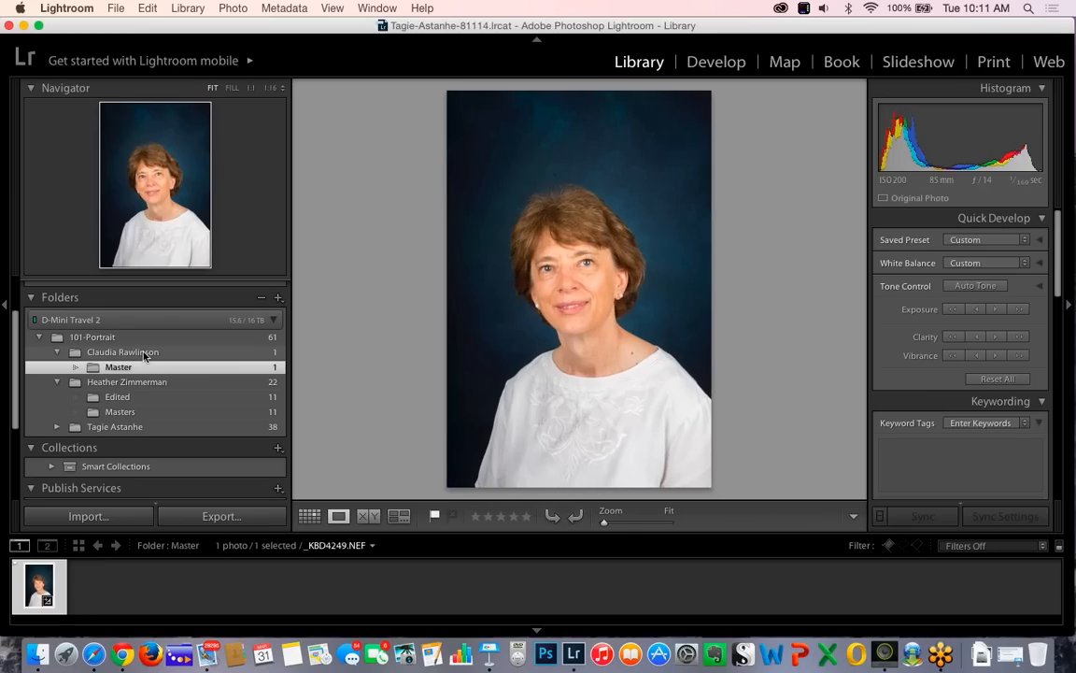
left_click(145, 354)
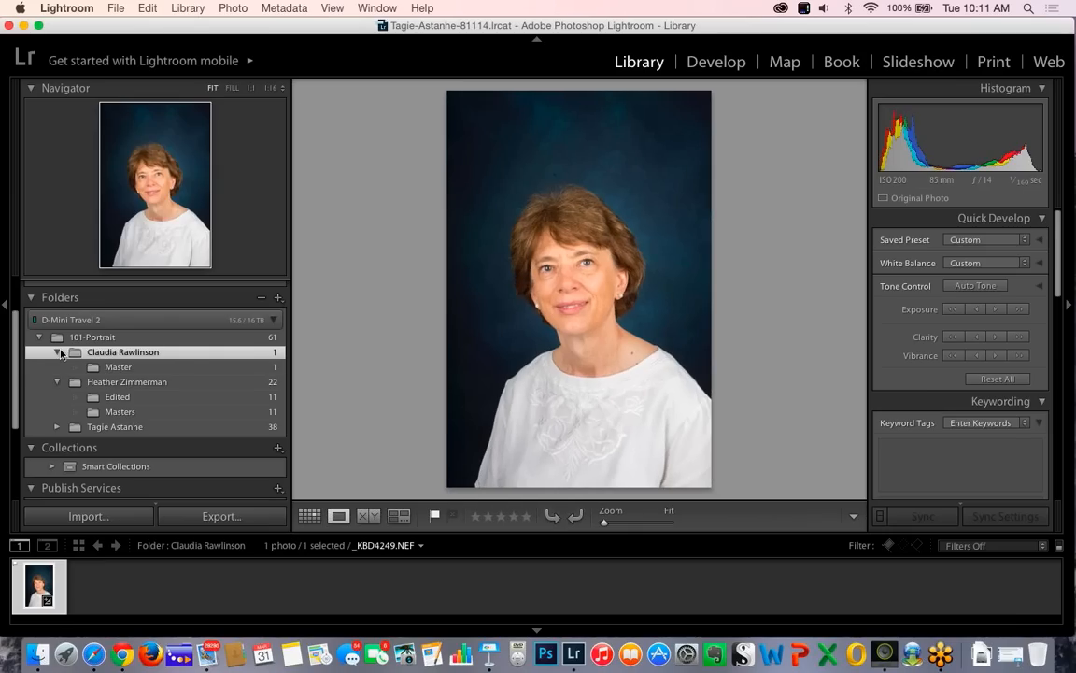
left_click(58, 353)
left_click(56, 368)
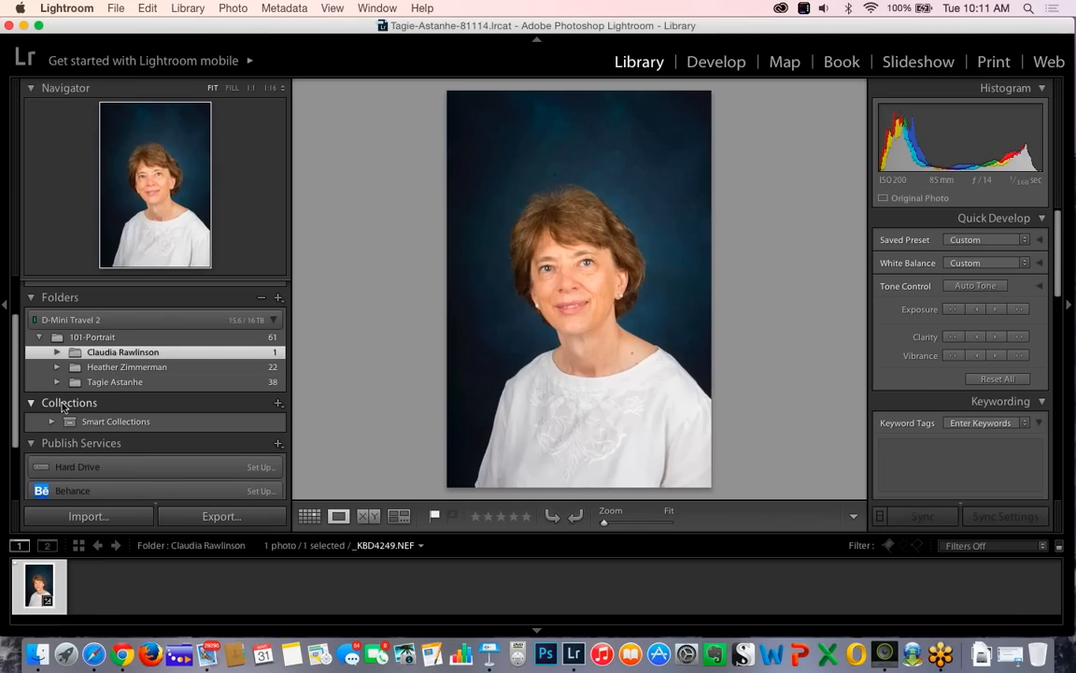
- Select and expand the third client's folder under 101-Portrait and browse through its photos
left_click(107, 384)
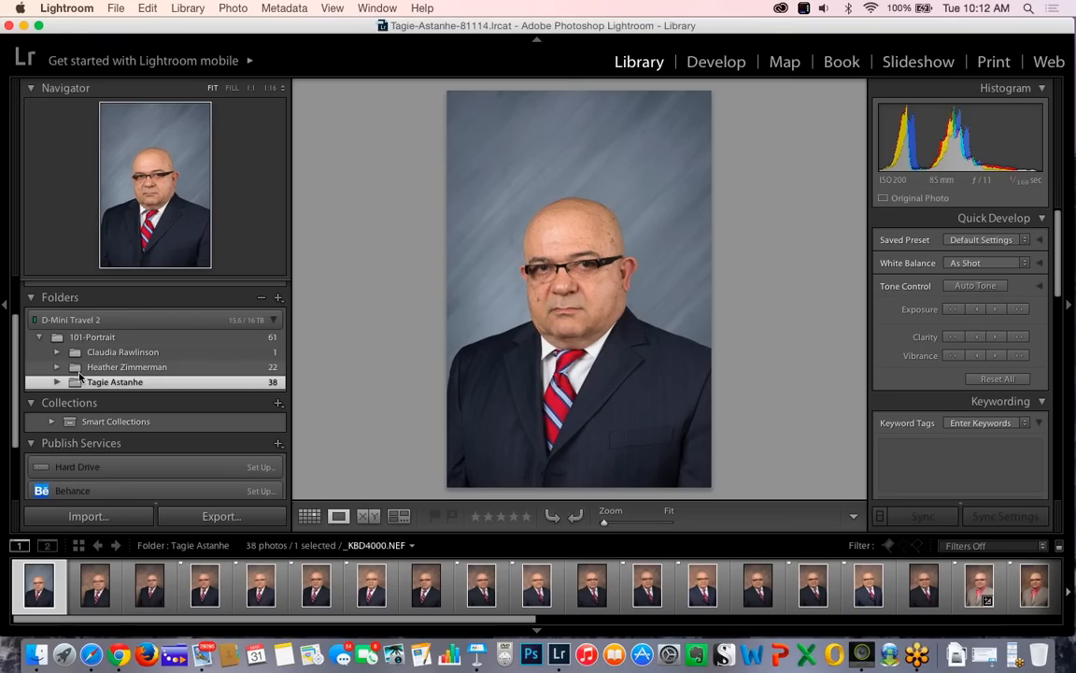
left_click(57, 381)
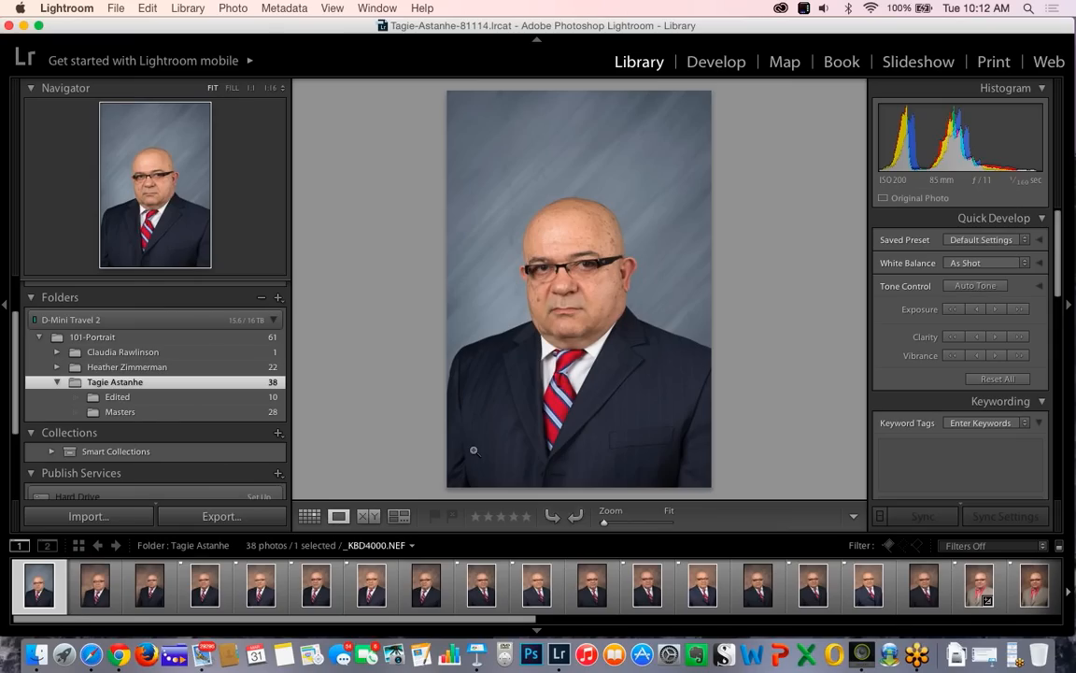
key("Right")
key("Right")
key("Right")
key("Right")
key("Right")
key("Right")
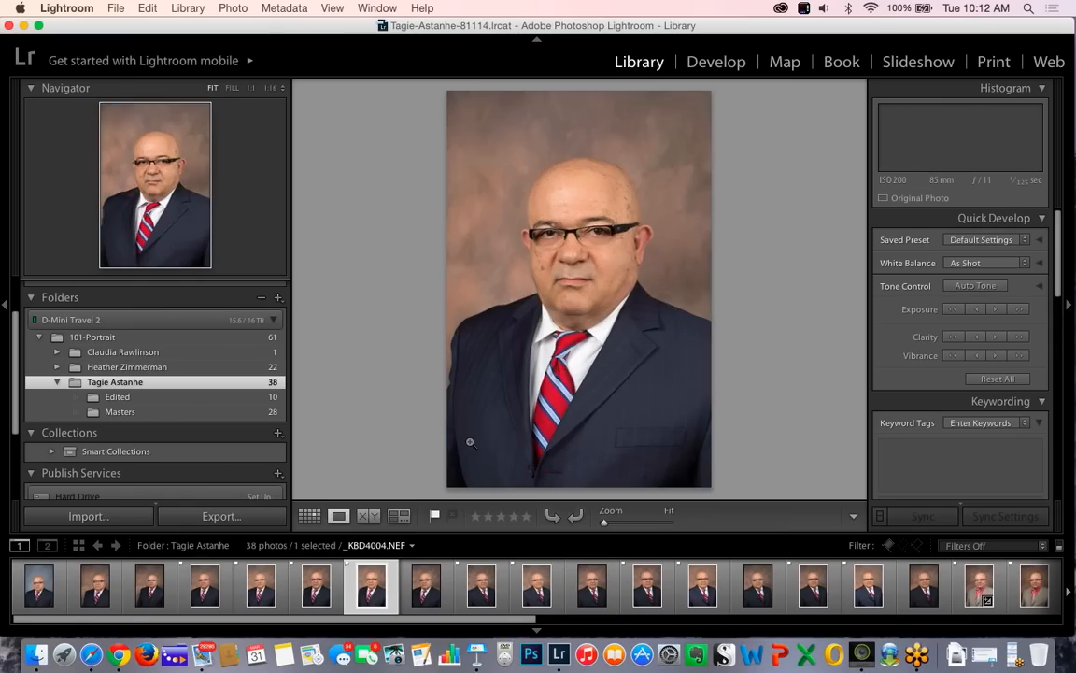
key("Right")
key("Right")
key("Right")
key("Right")
key("Right")
key("Right")
key("Right")
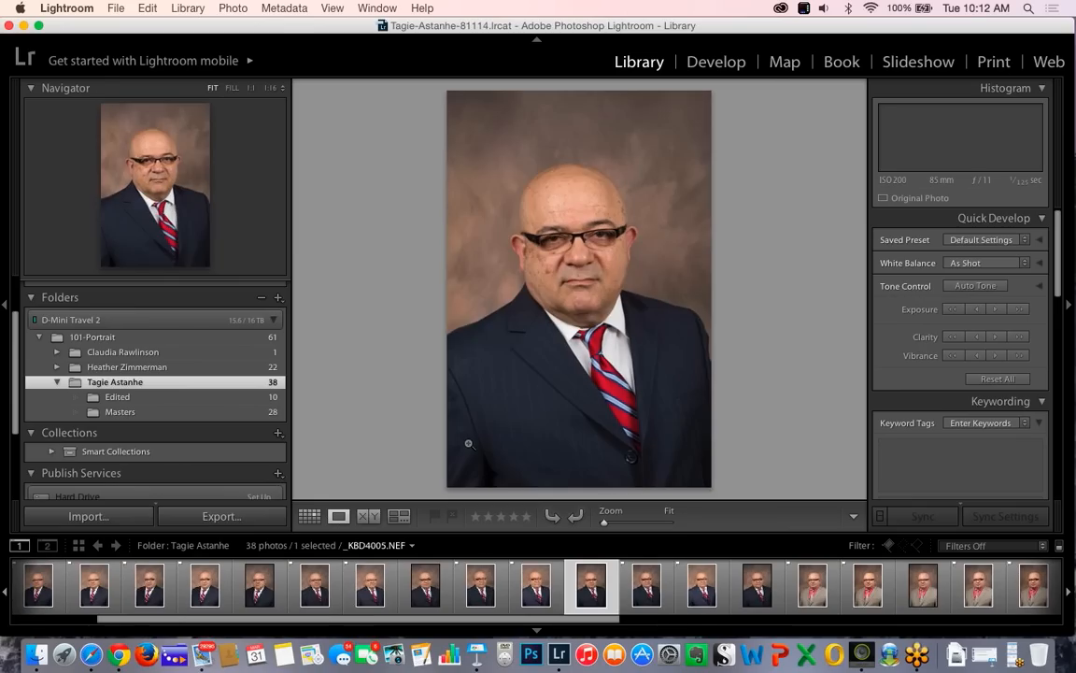
key("Right")
key("Right")
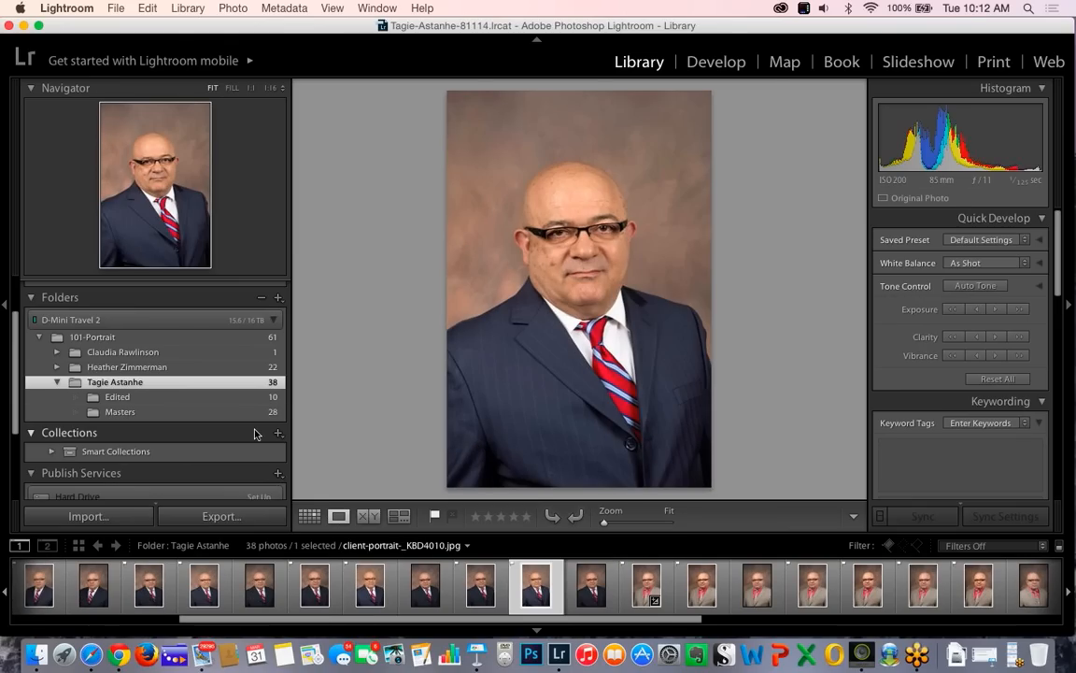
- Select the third client's Masters folder and filter it by flag status to hide the flagged picks
left_click(204, 416)
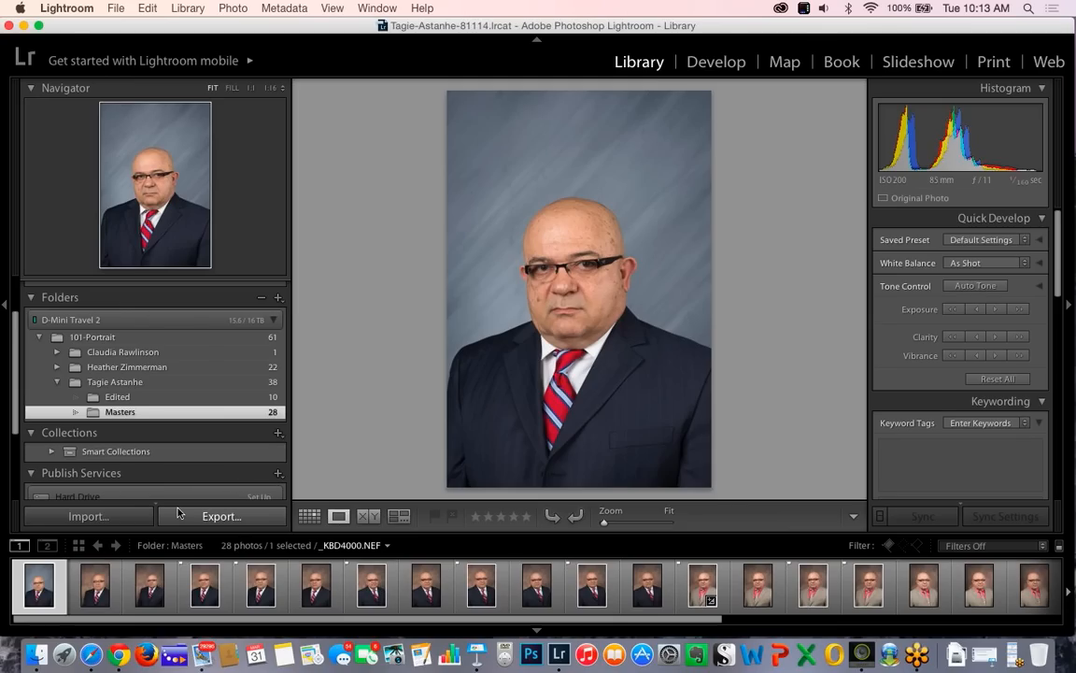
left_click(912, 546)
left_click(910, 551)
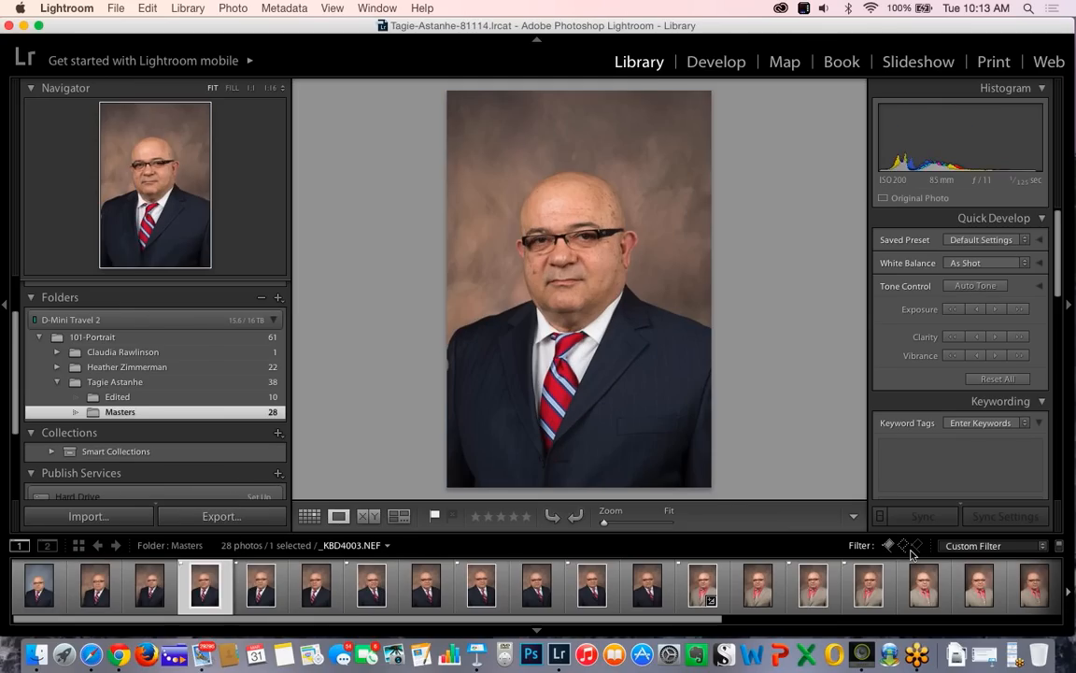
left_click(915, 553)
left_click(906, 550)
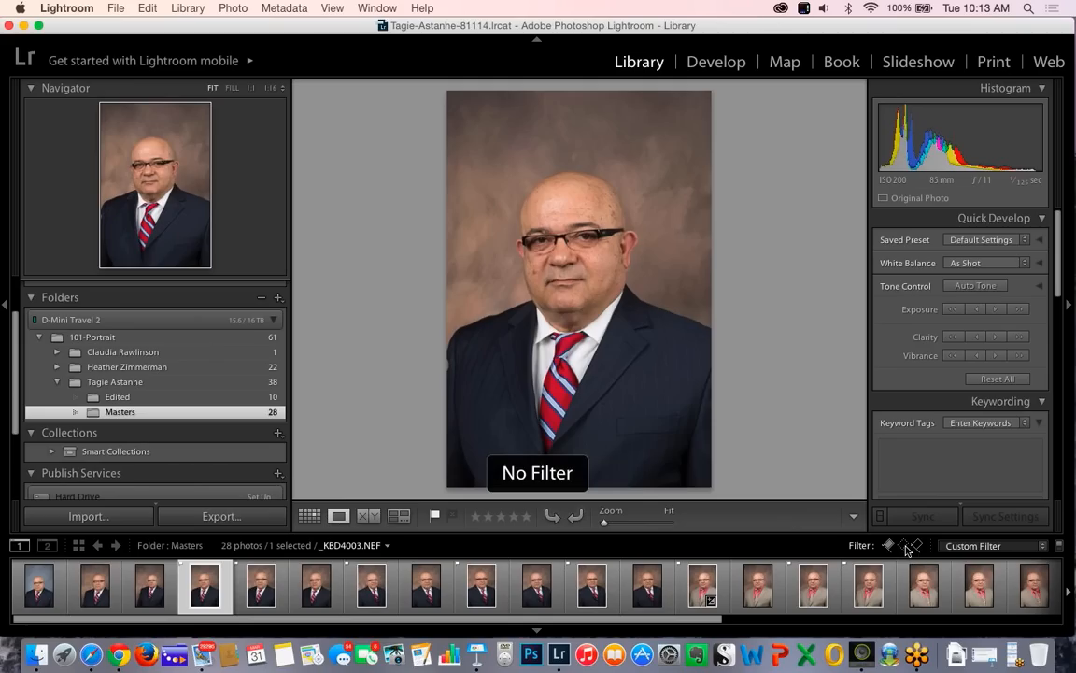
left_click(904, 550)
left_click(903, 550)
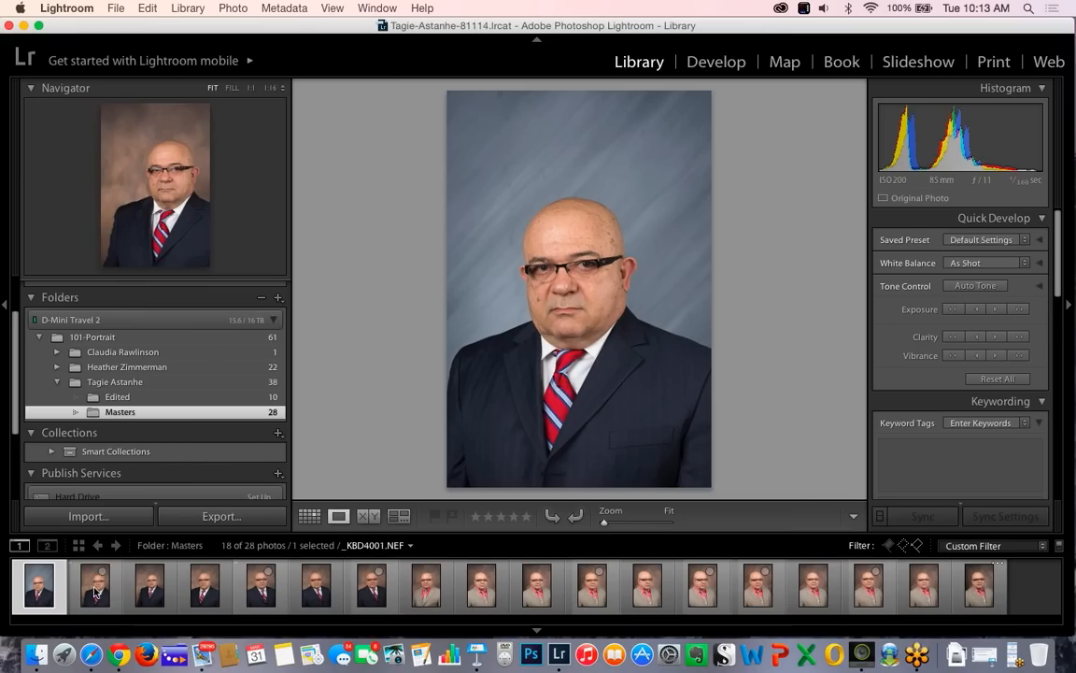
- Browse forward through the filtered Masters photos to the last one
key("Right")
key("Right")
key("Right")
key("Right")
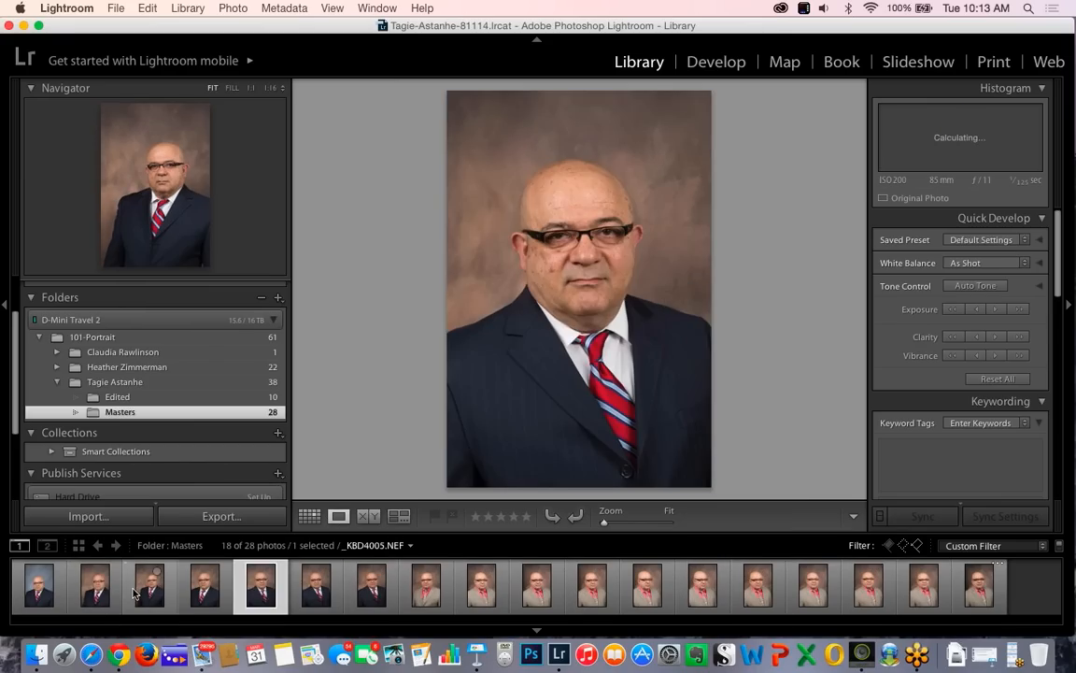
key("Right")
key("Right")
key("Right")
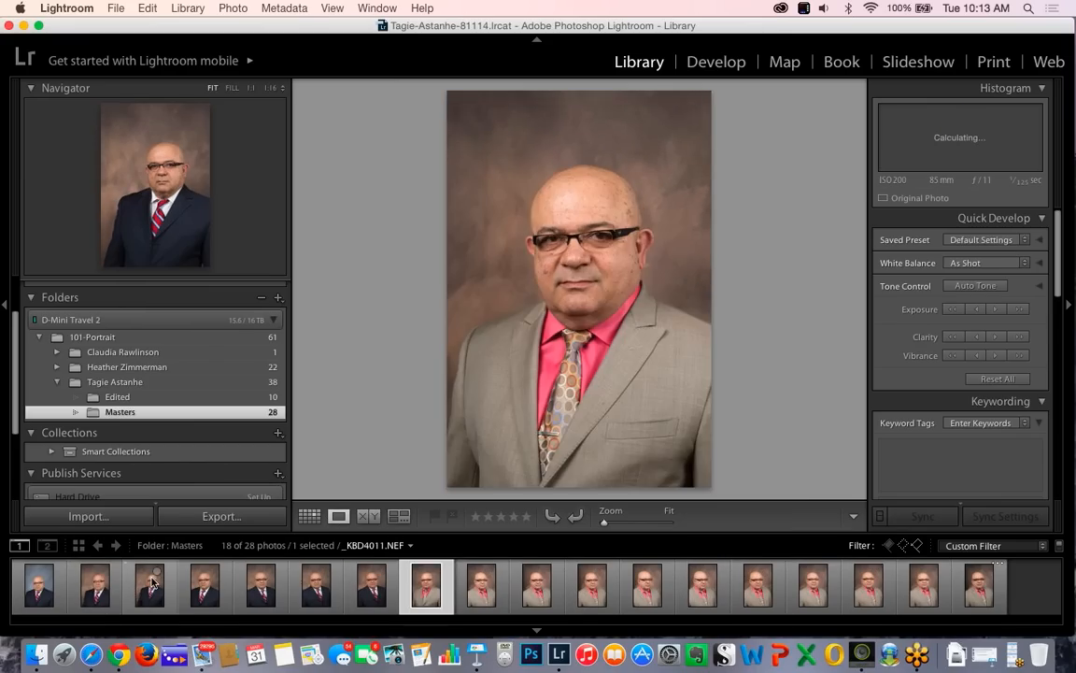
key("Right")
key("Right")
key("Right")
key("Right")
key("Right")
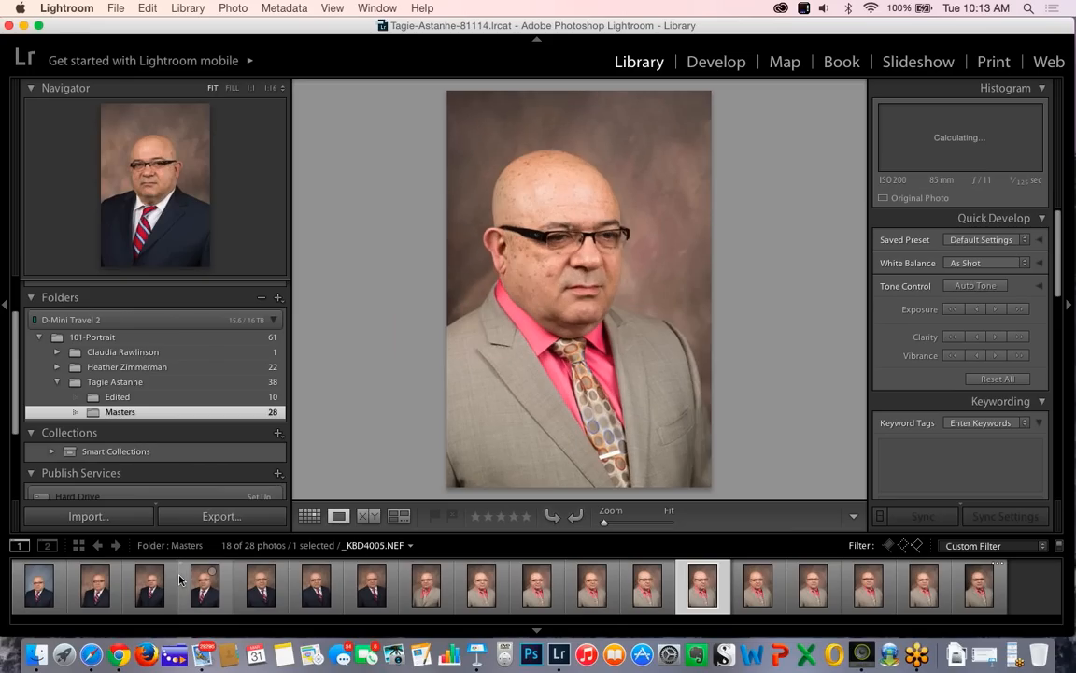
key("Right")
key("Right")
key("Right")
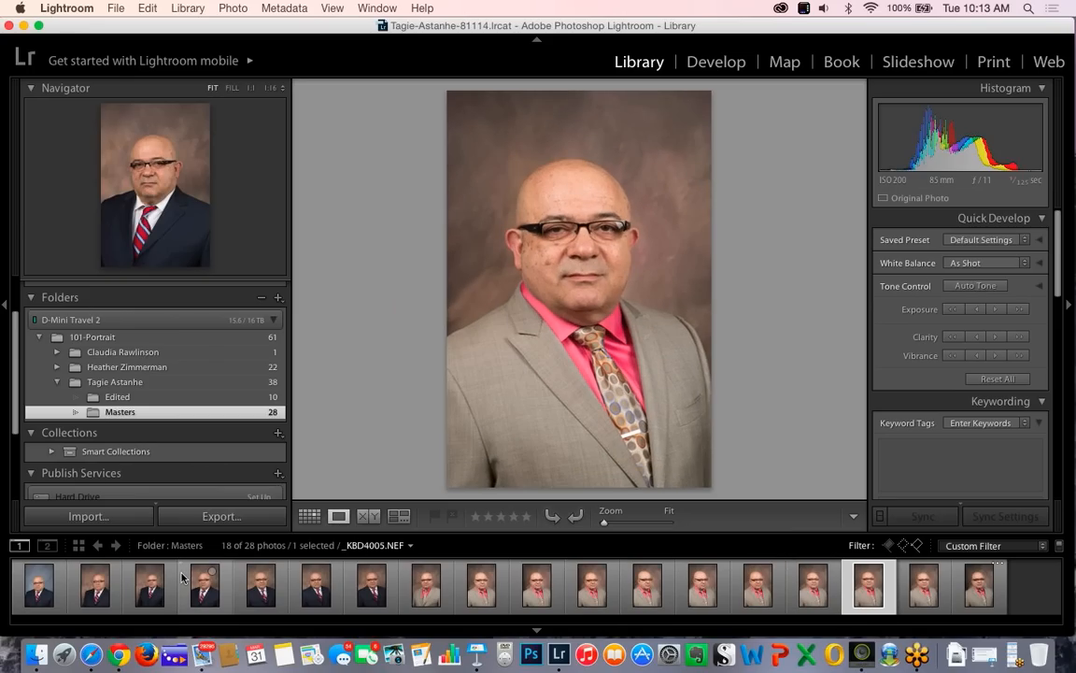
key("Right")
key("Right")
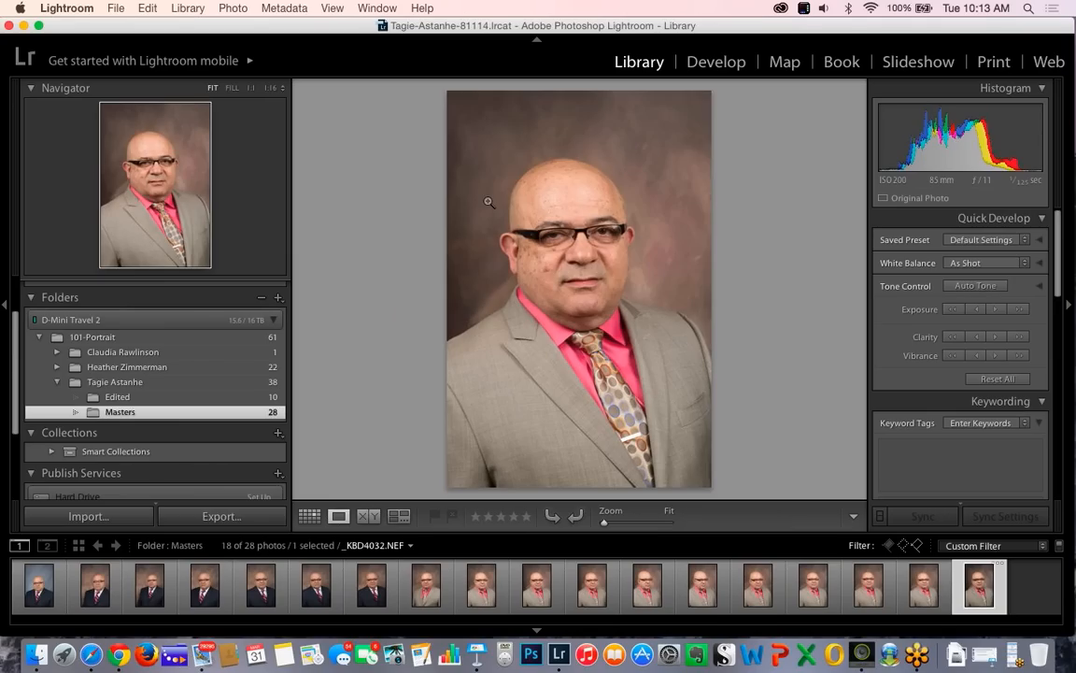
- Step back through the last few filtered Masters photos and open the same client's Edited folder
key("Left")
key("Left")
key("Left")
key("Left")
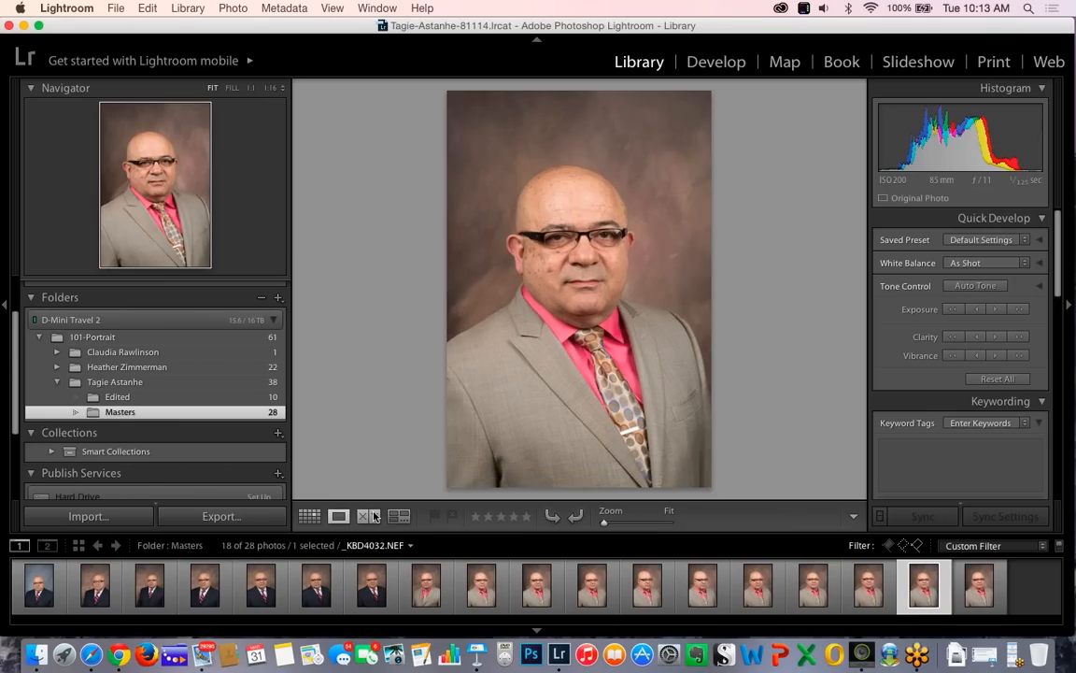
key("Left")
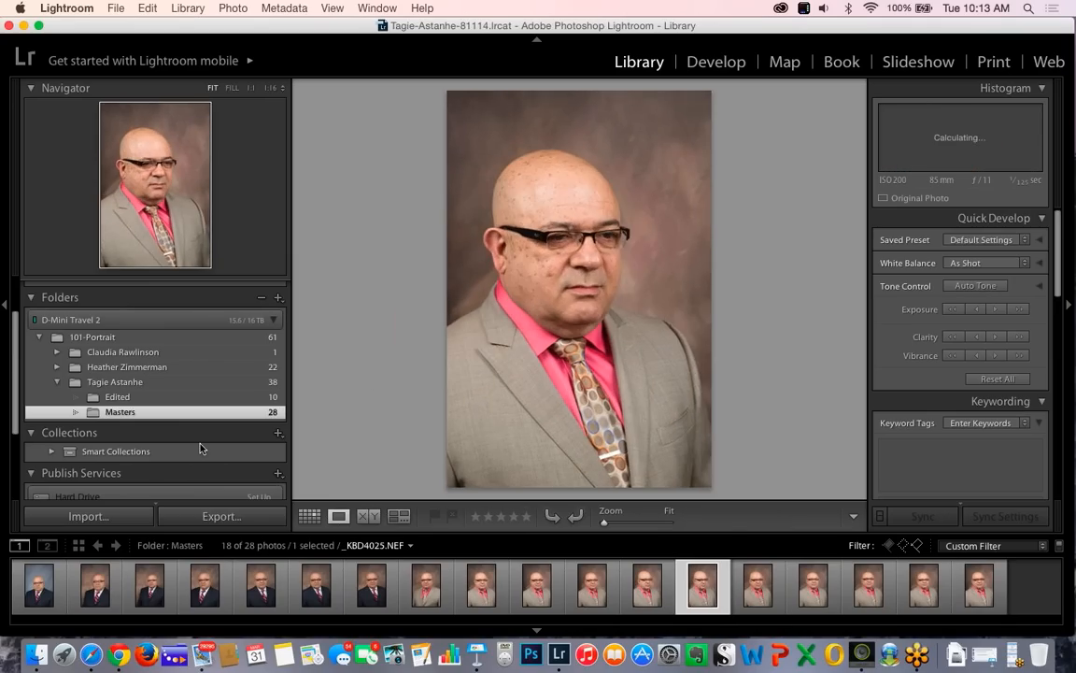
left_click(121, 397)
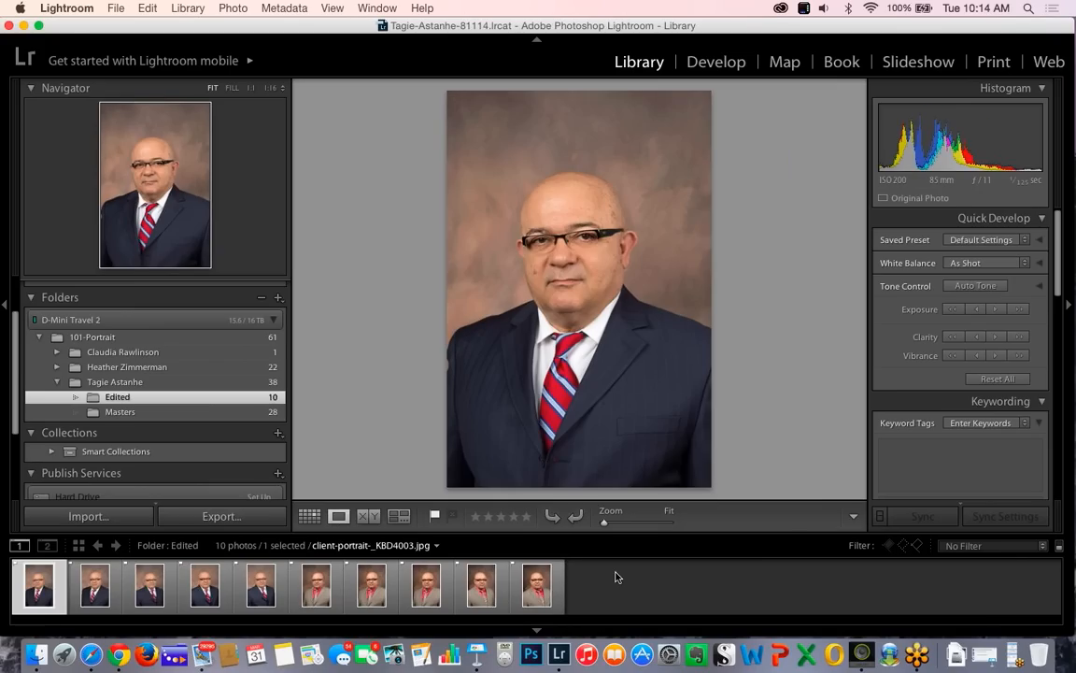
- Open the third client's Masters folder and filter it to show only flagged and rejected photos
left_click(126, 414)
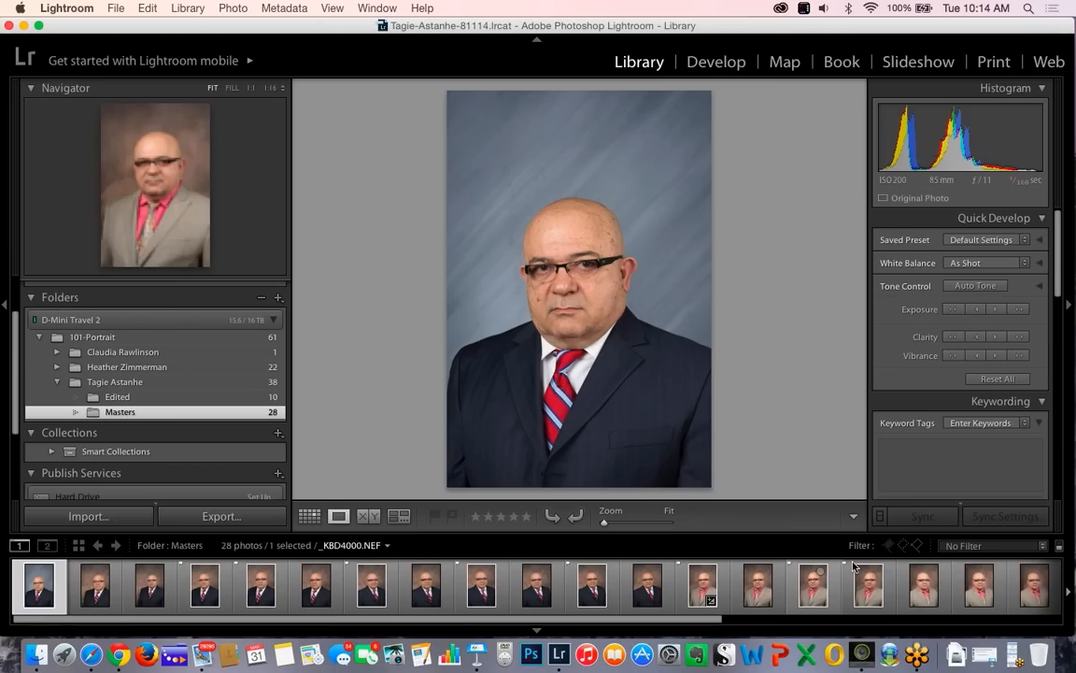
left_click(888, 547)
left_click(888, 546)
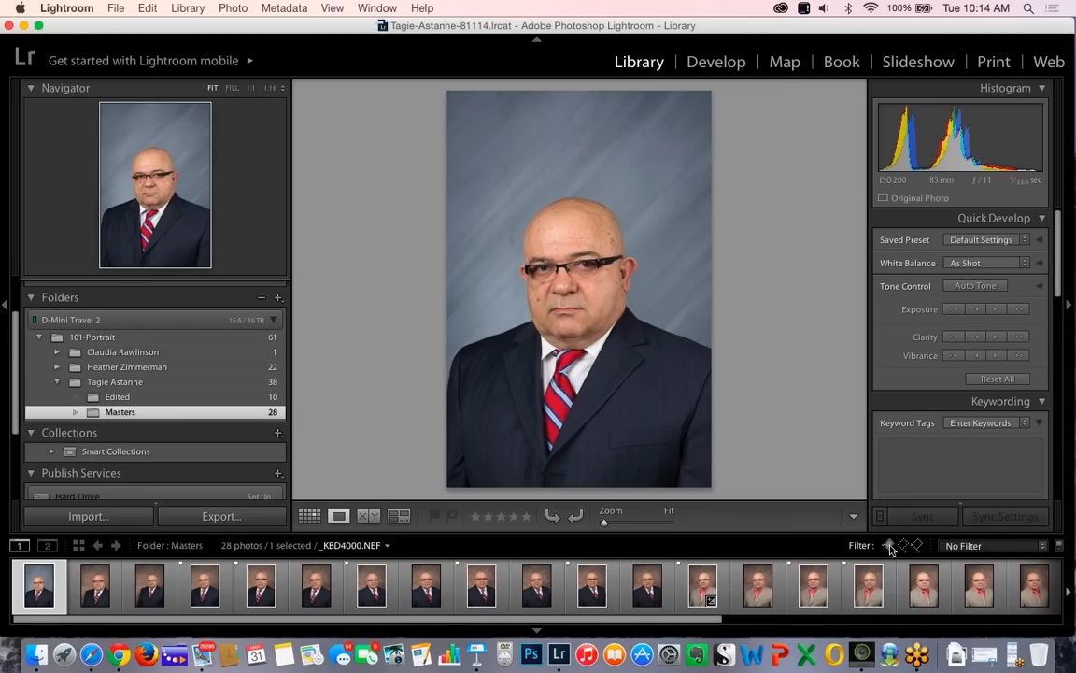
left_click(917, 546)
left_click(918, 546)
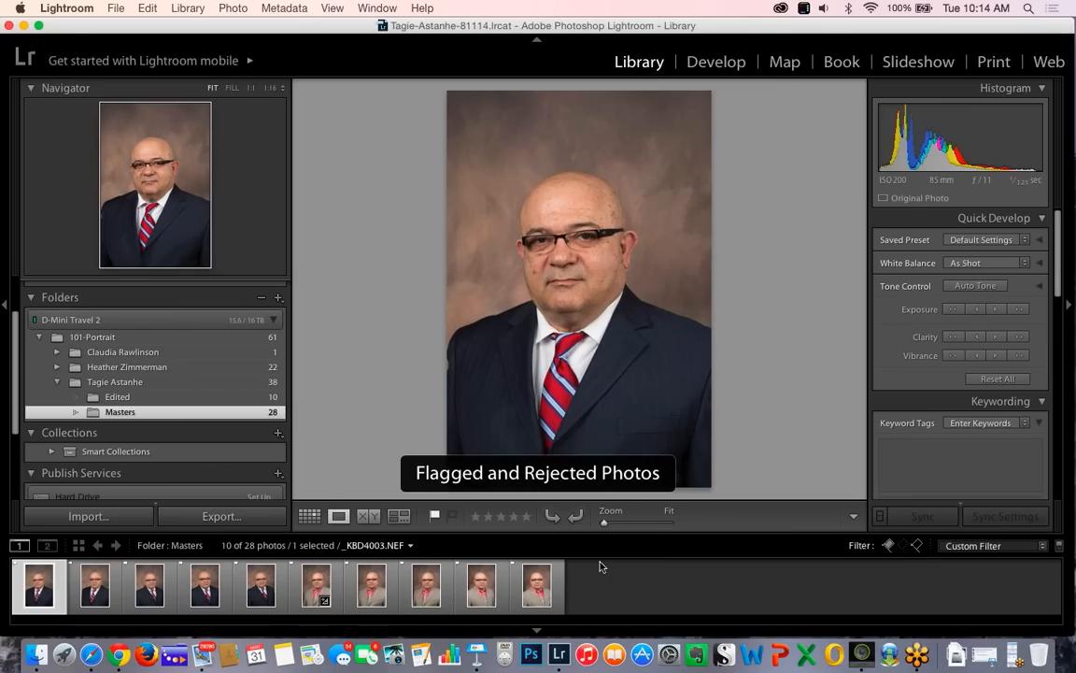
- Browse forward through the filtered Masters photos, from the second one to the ninth
left_click(75, 591)
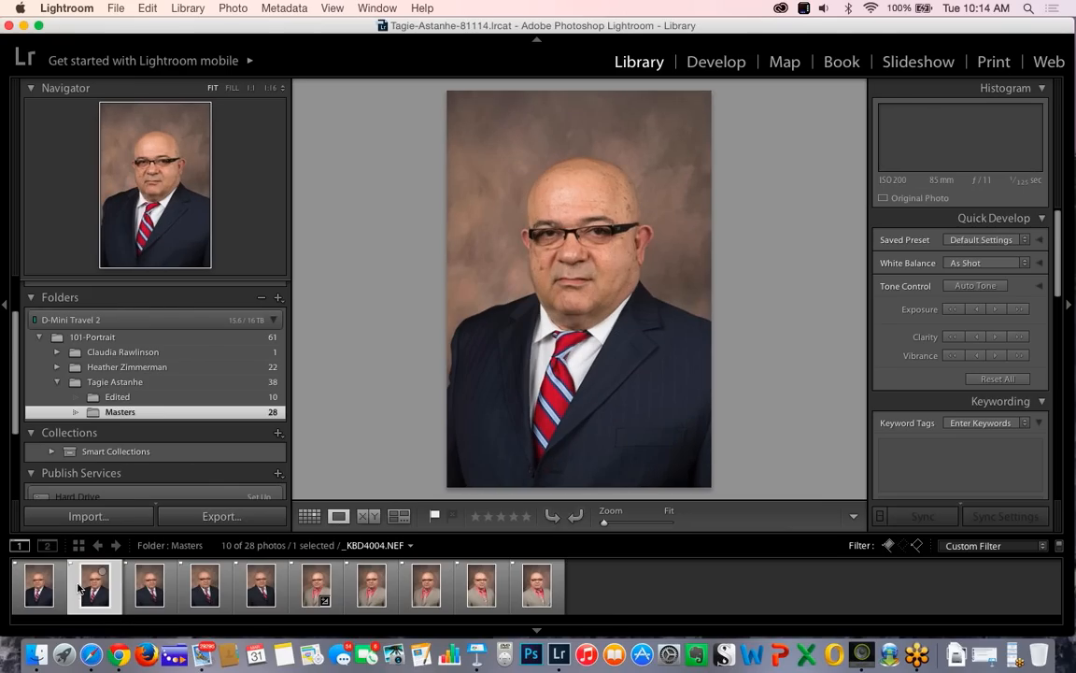
key("Right")
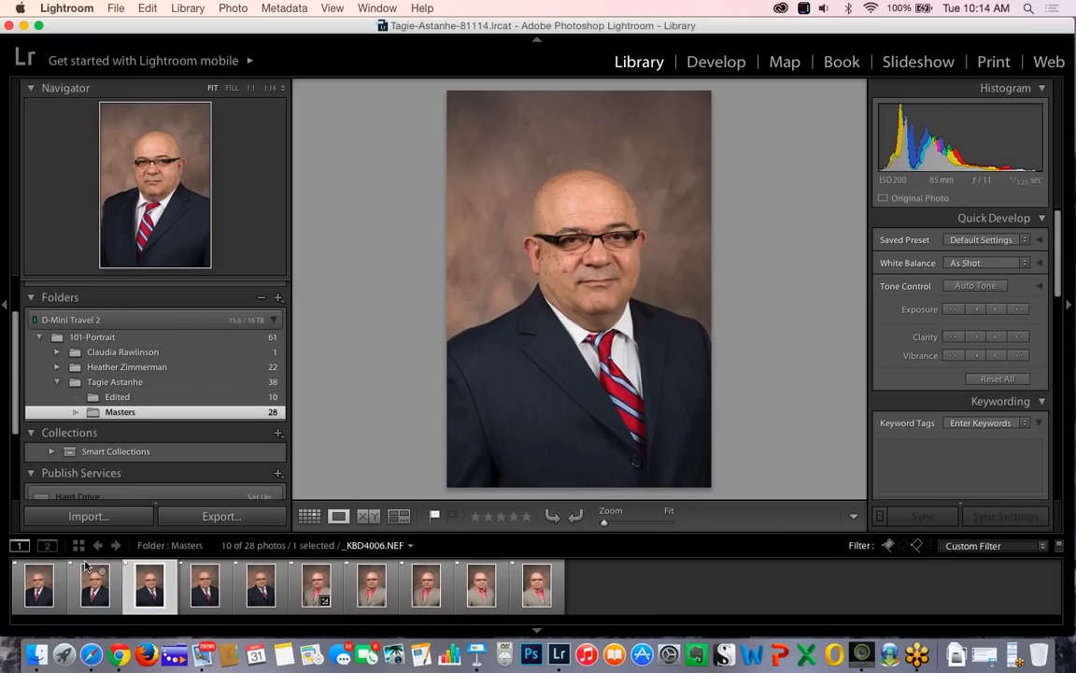
key("Right")
key("Right")
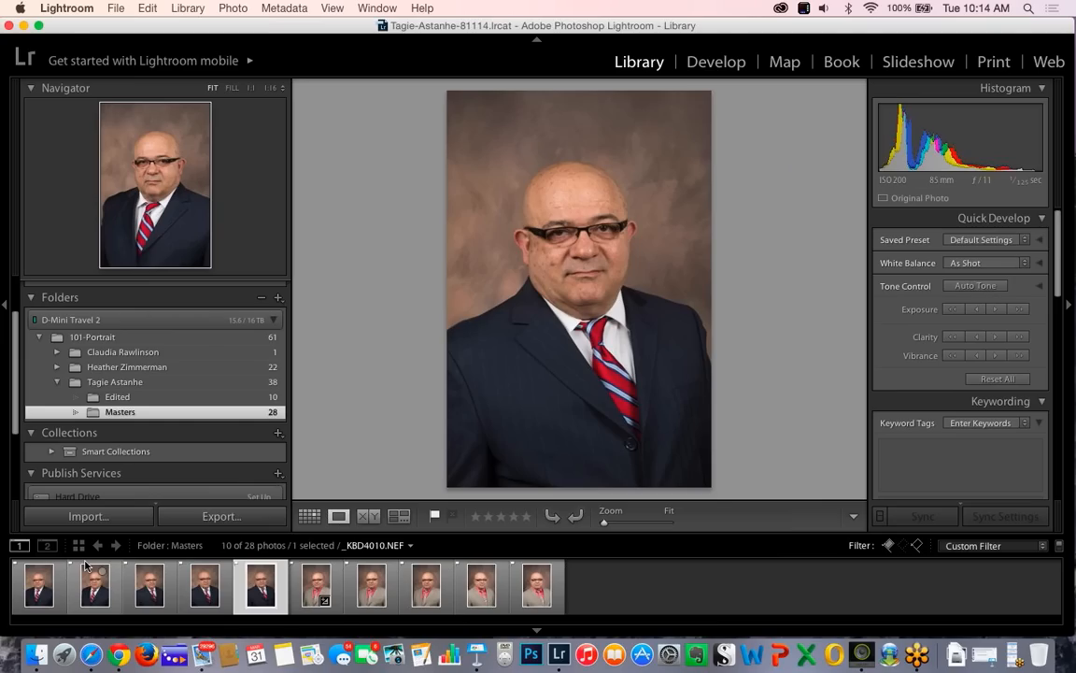
key("Right")
key("Right")
key("Right")
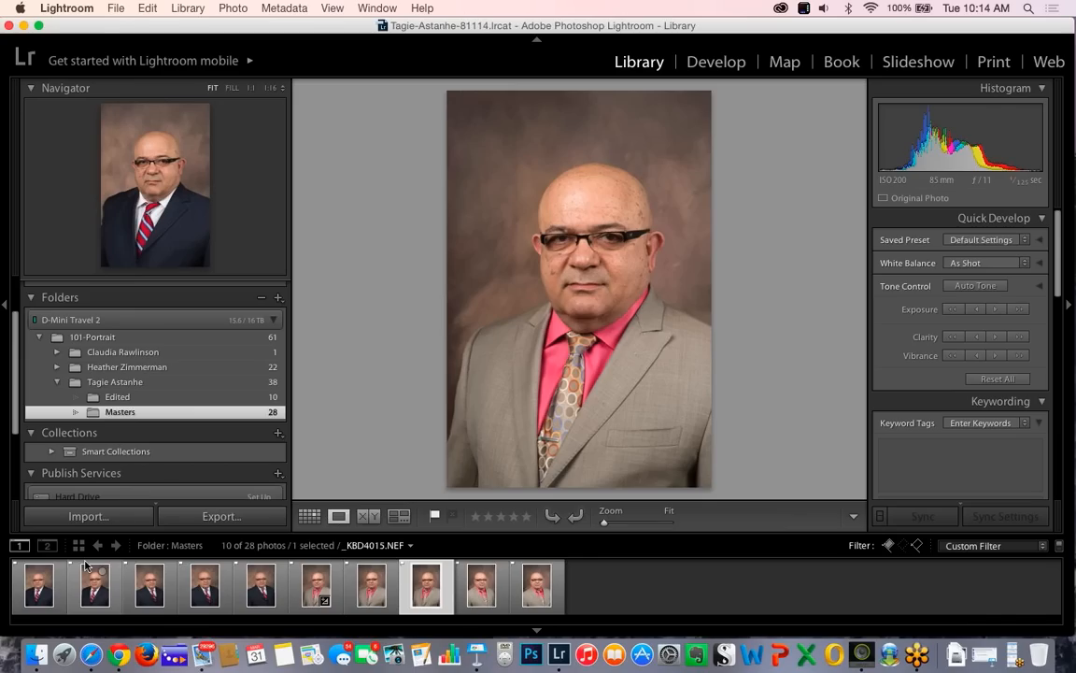
key("Right")
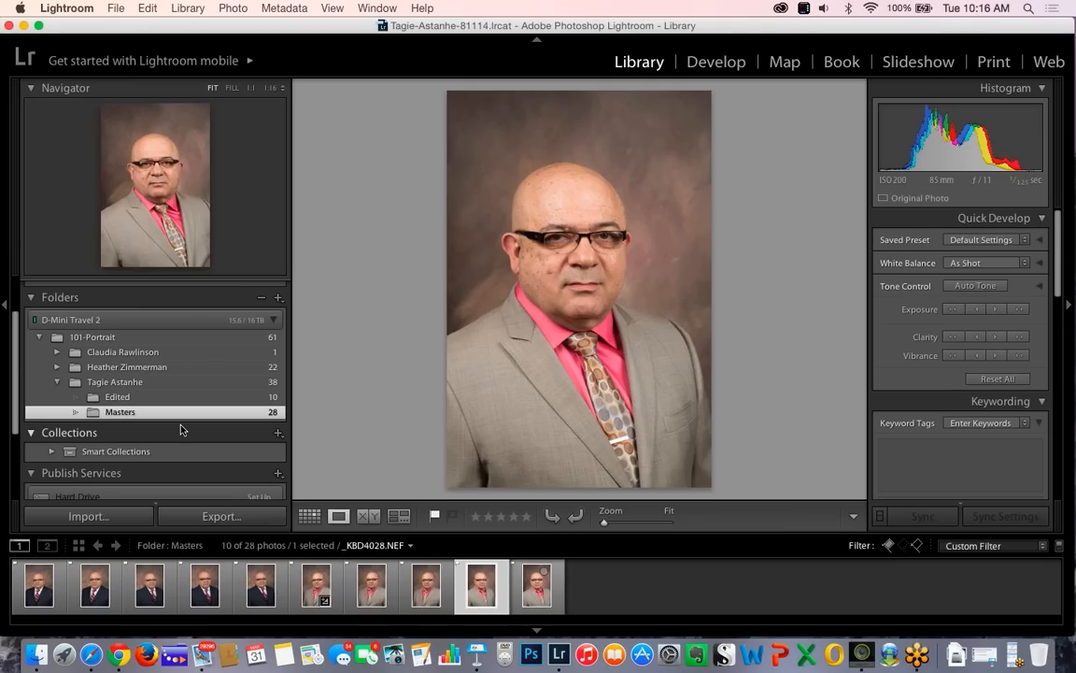
- Select all the filtered Masters photos and open the export settings for them
left_click(46, 595)
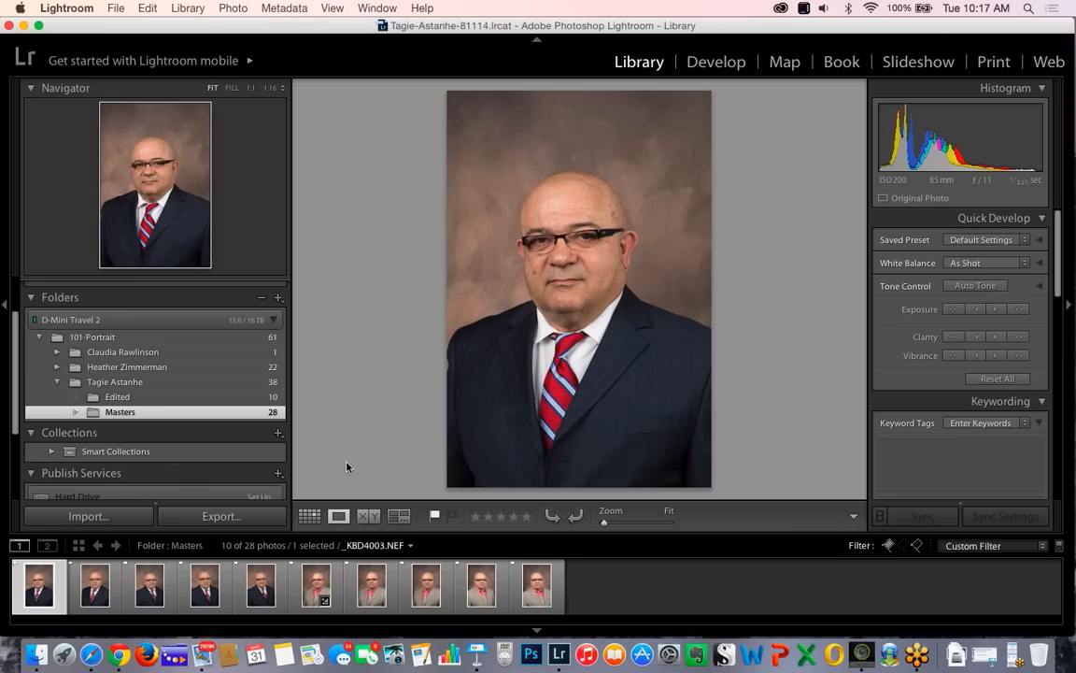
key("super+a")
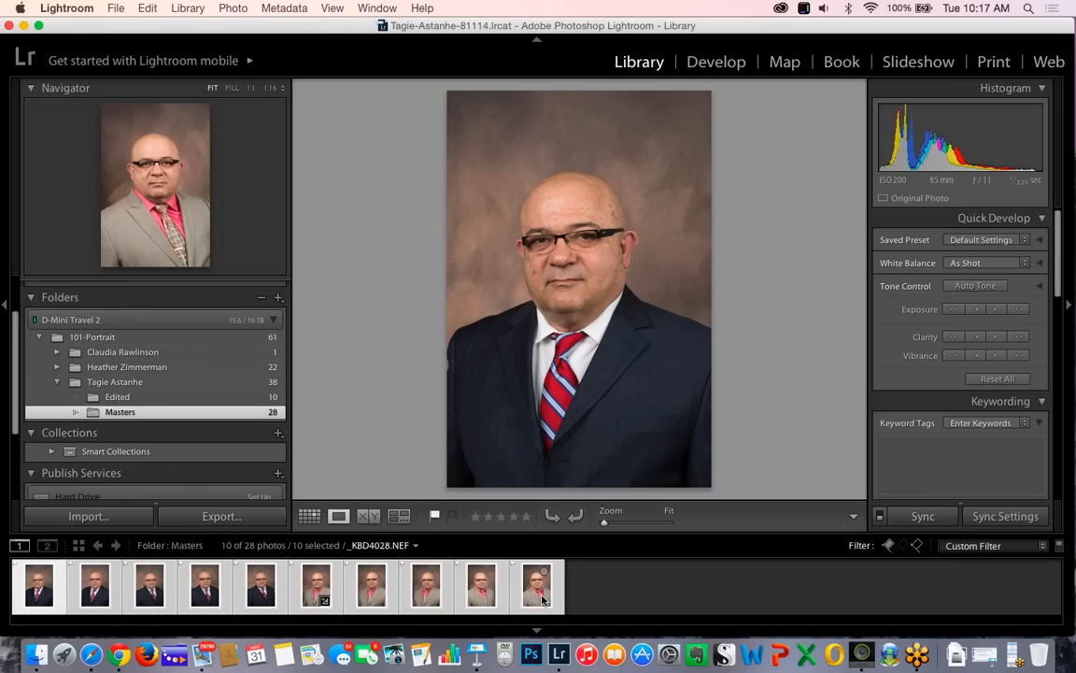
left_click(116, 8)
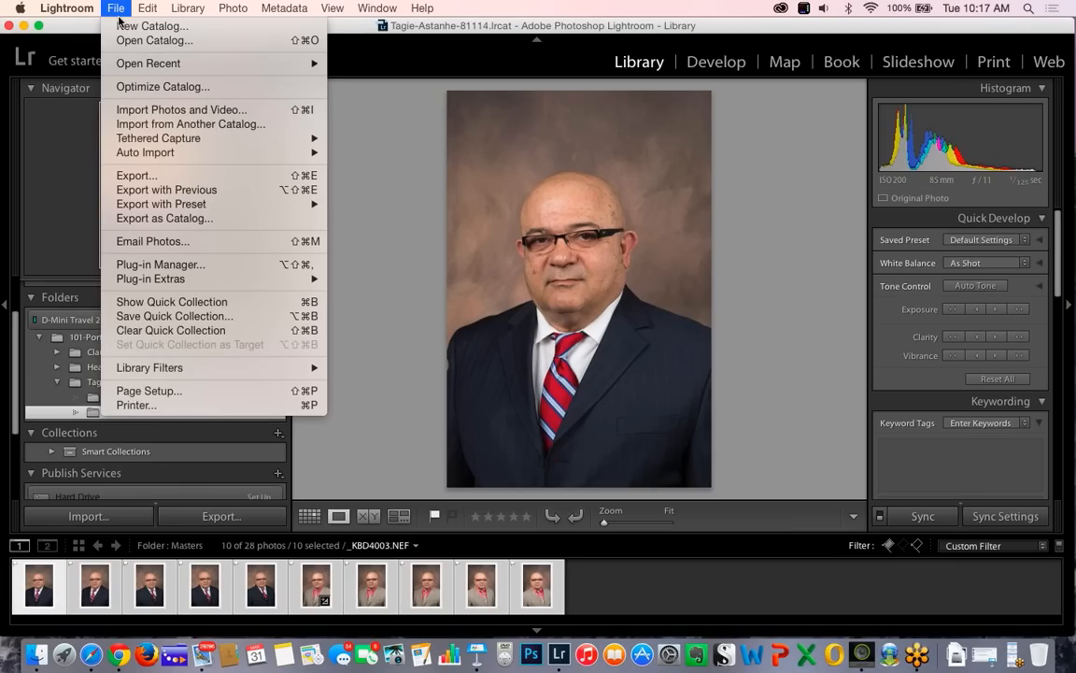
mouse_move(127, 63)
left_click(142, 178)
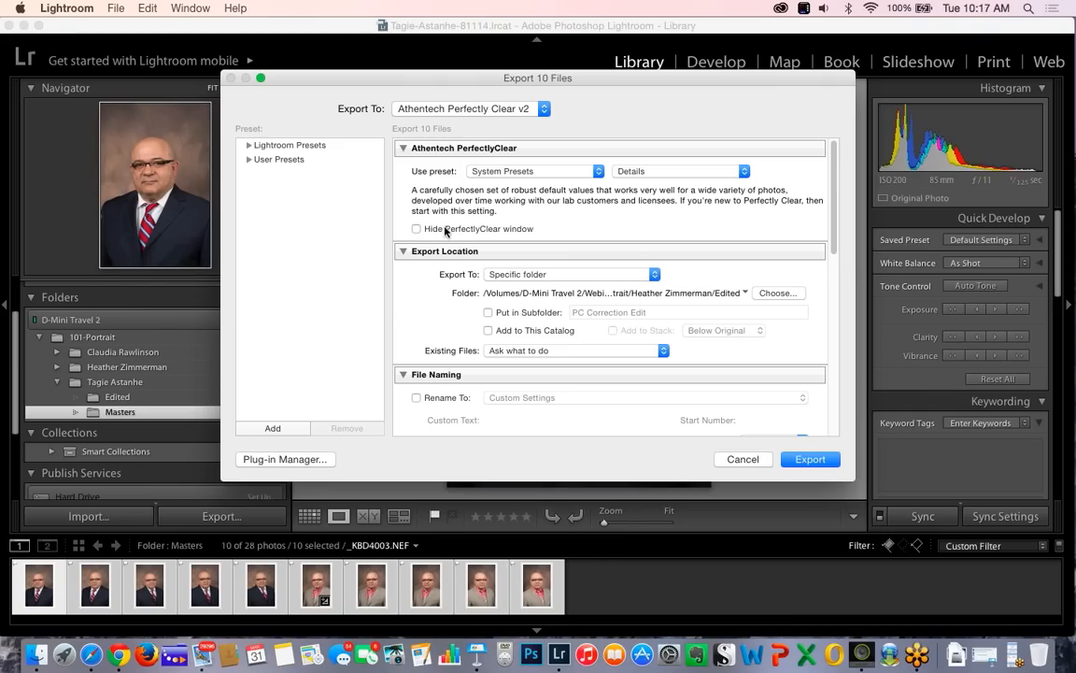
left_click(777, 293)
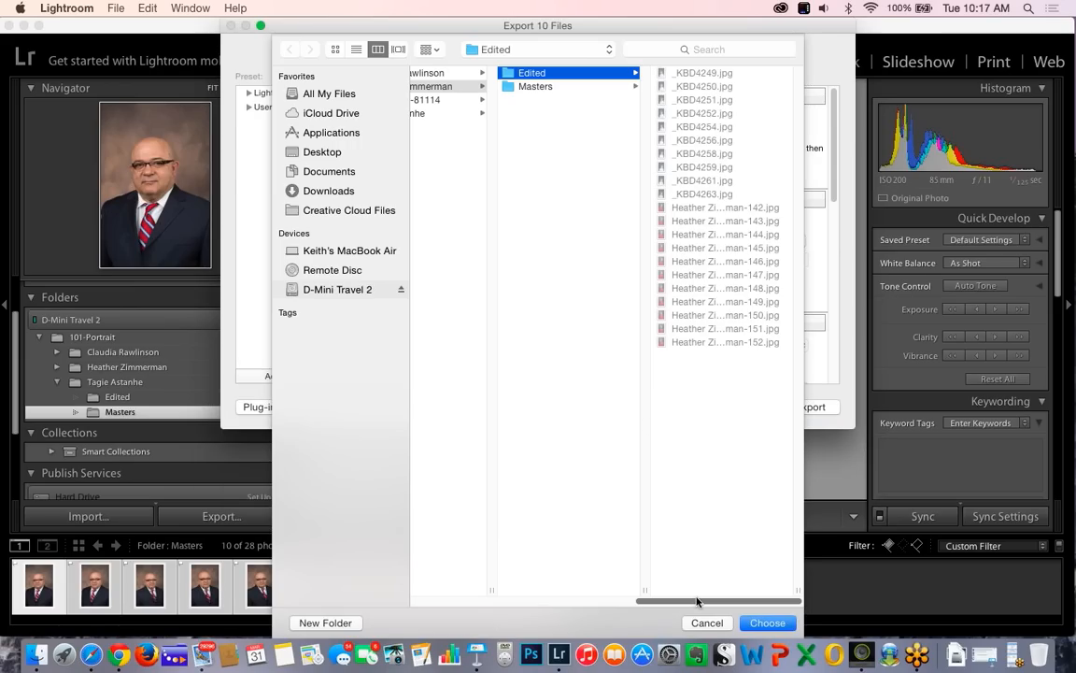
left_click_drag(697, 601, 651, 489)
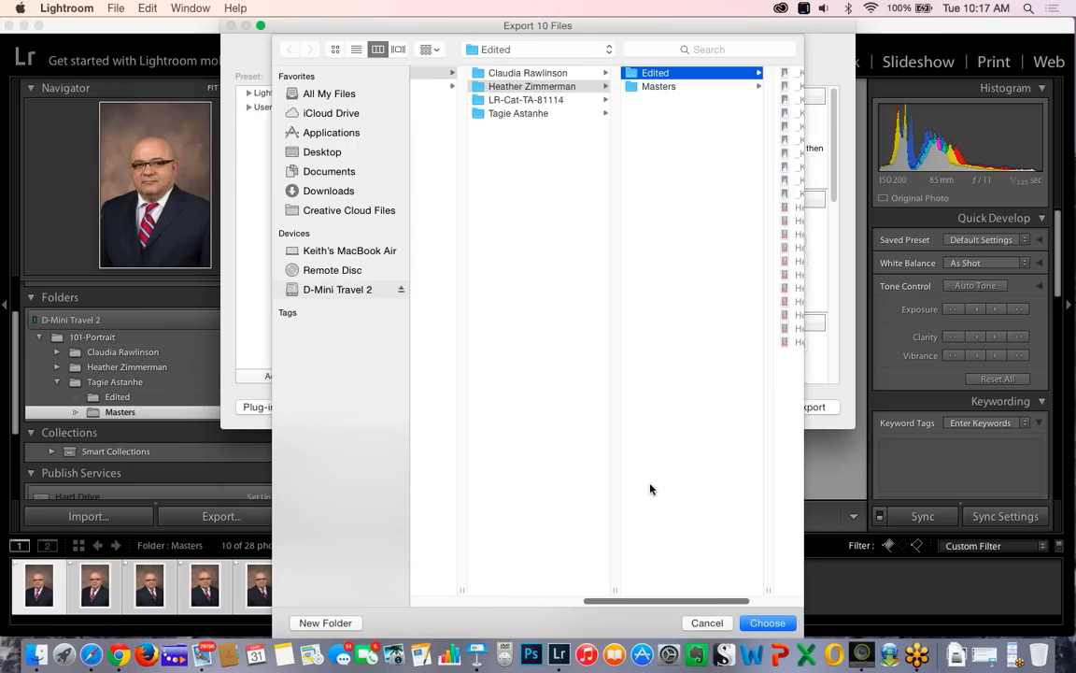
left_click(527, 113)
left_click(633, 73)
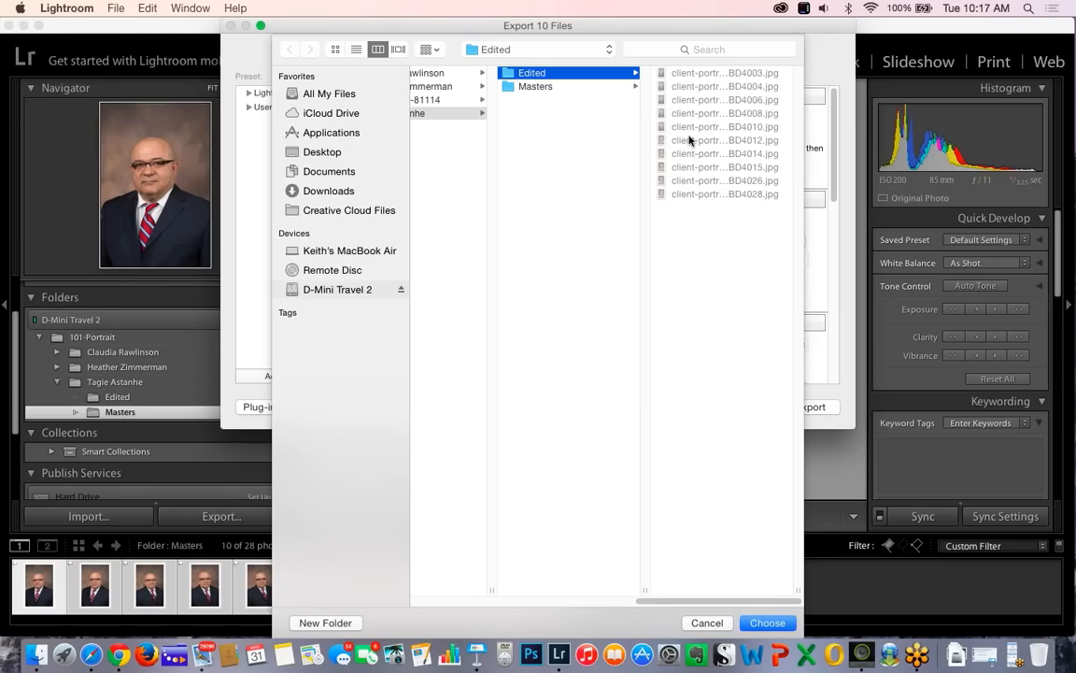
left_click(706, 623)
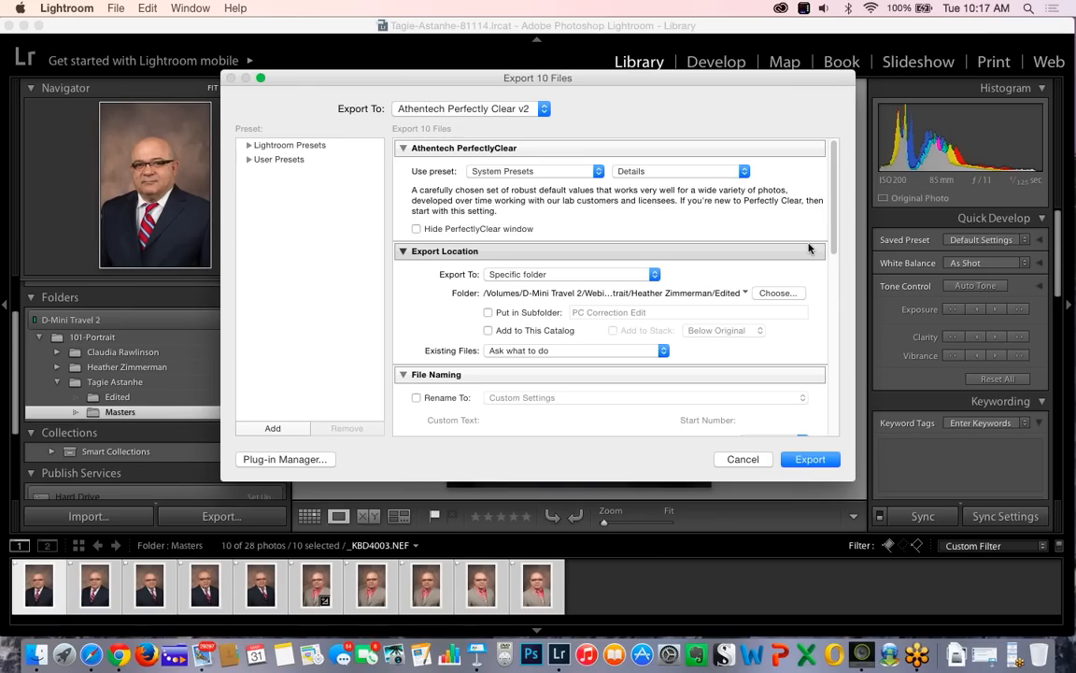
- Enable renaming with Custom Settings, review the remaining file, sizing and metadata settings, and export the photos through Athentech Perfectly Clear v2
scroll(828, 272, "down", 3)
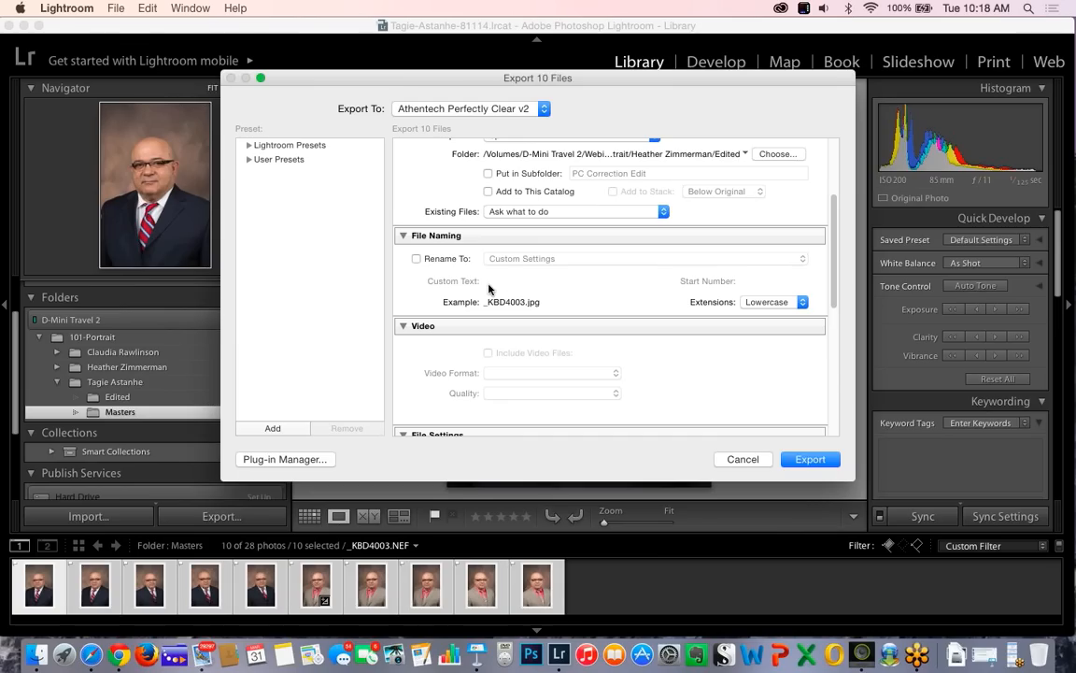
left_click(417, 259)
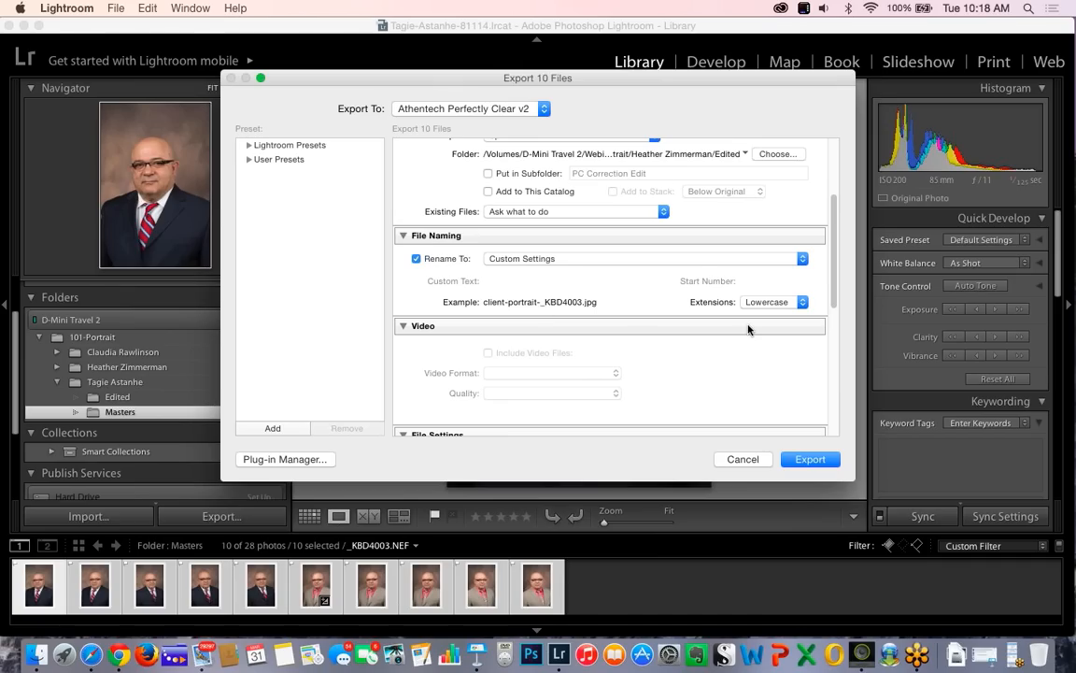
scroll(834, 374, "down", 4)
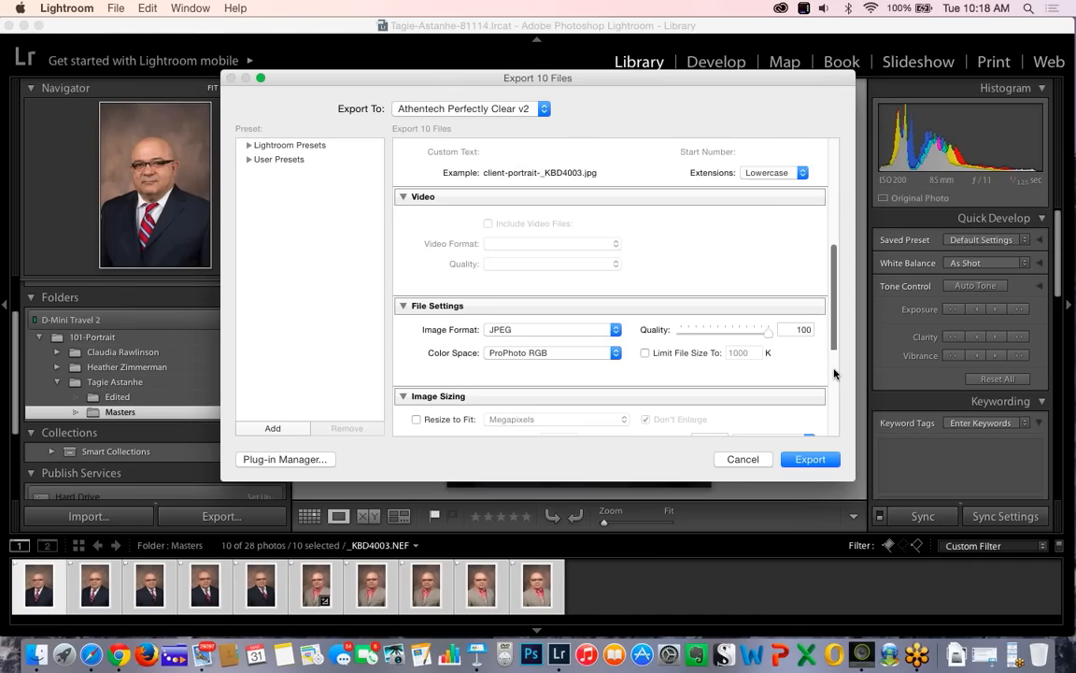
scroll(590, 299, "down", 2)
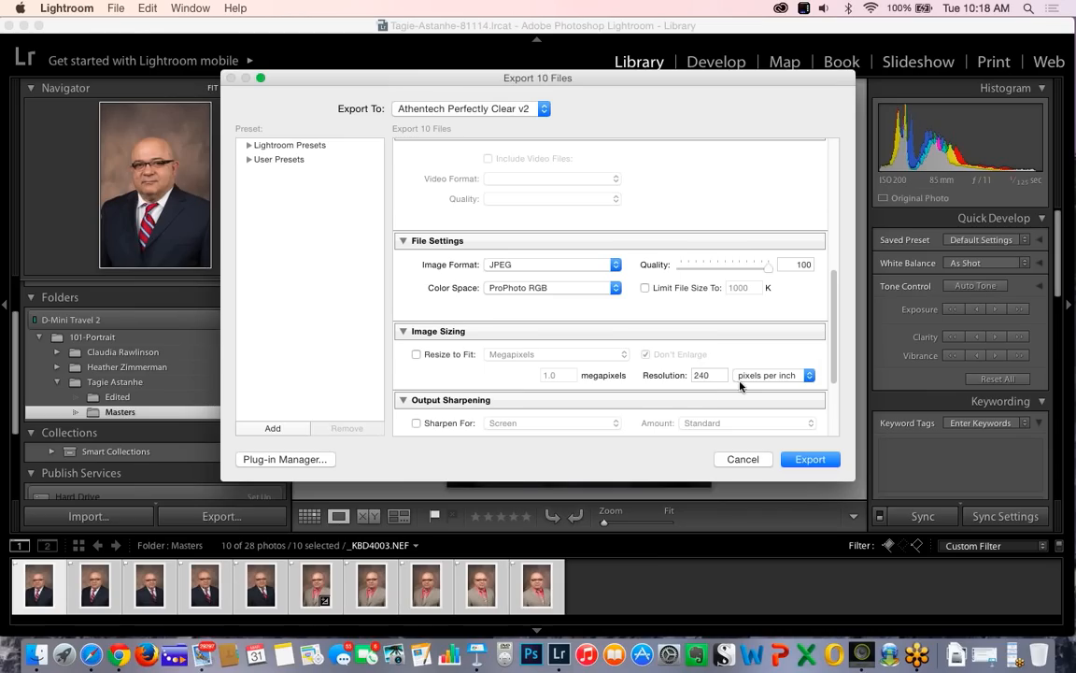
scroll(835, 371, "down", 1)
left_click_drag(834, 371, 840, 414)
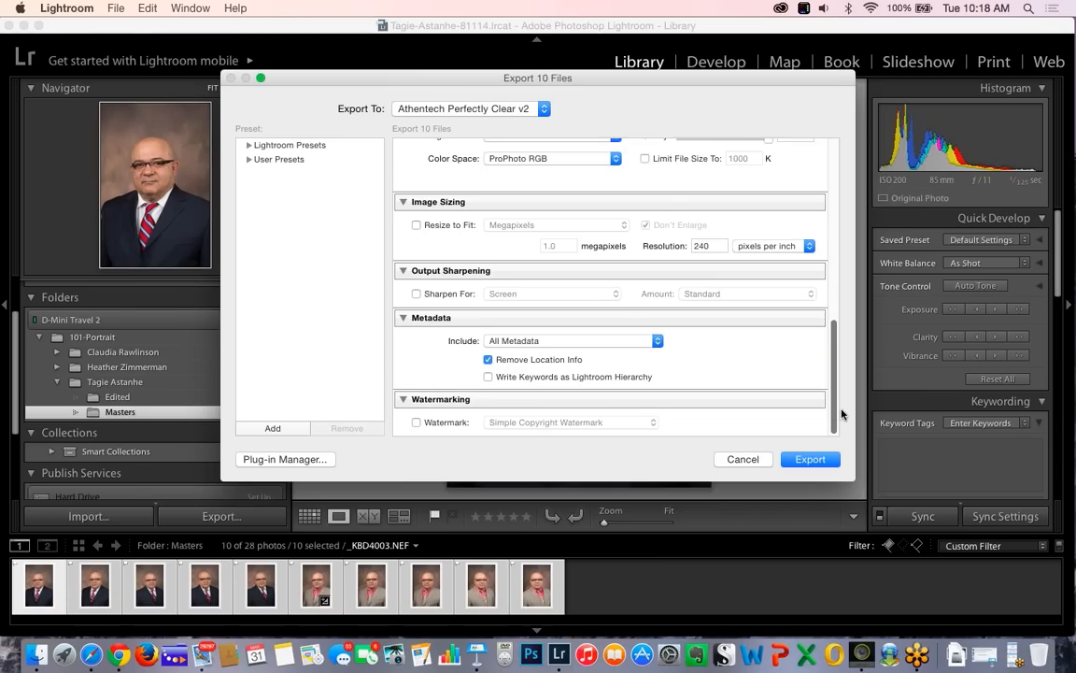
left_click(790, 460)
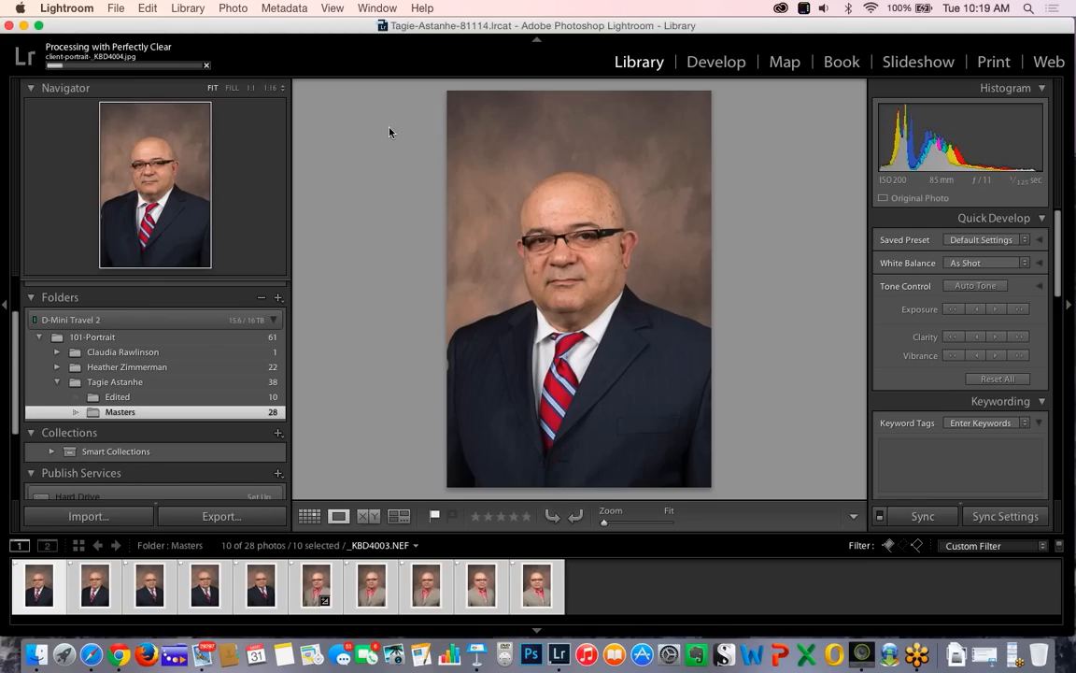
- Minimize the Lightroom window and switch to the Perfectly Clear plugin window
left_click(23, 26)
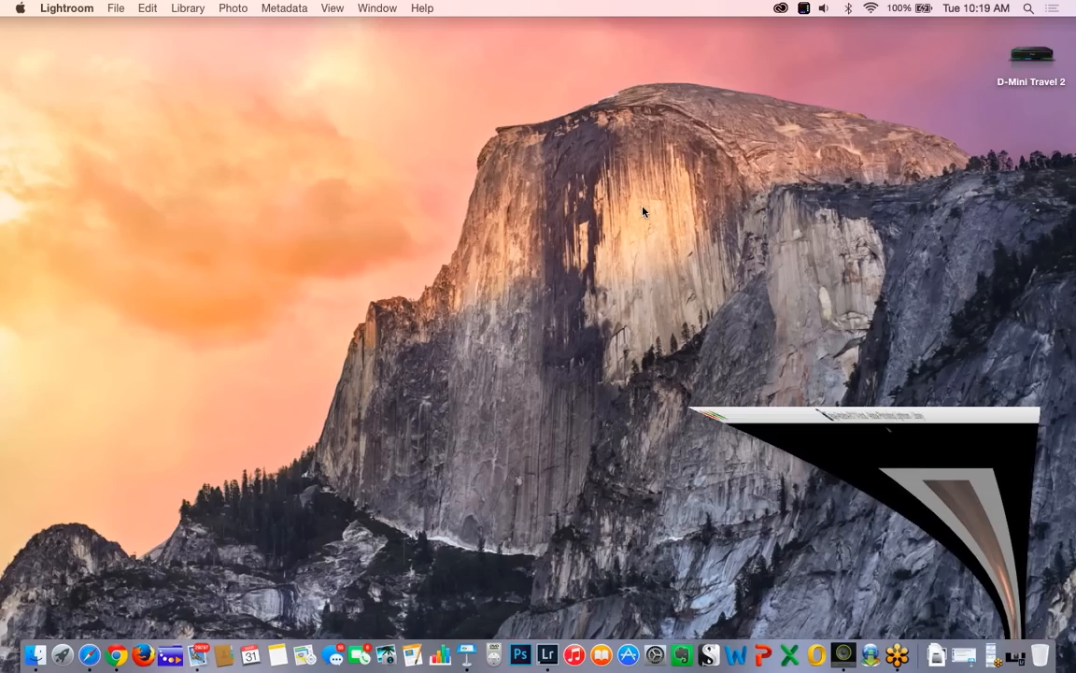
left_click(988, 656)
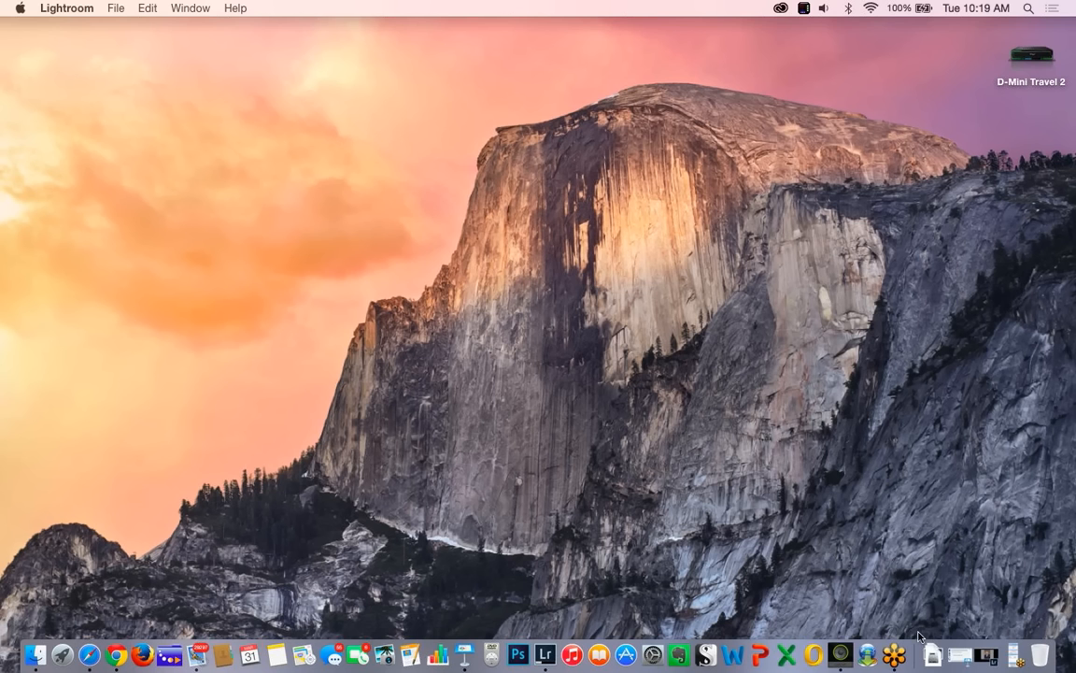
left_click(988, 657)
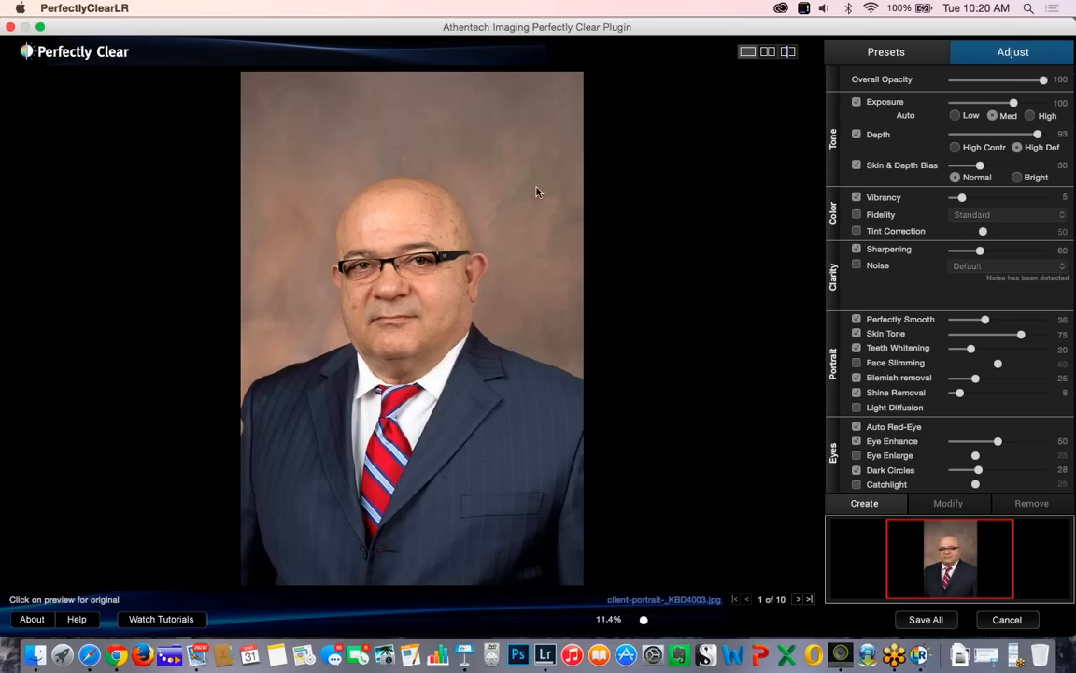
- Show the plugin's presets and try Vivid, Beautify, Beautify +, Fix Tint and Landscapes on the first photo
left_click(883, 53)
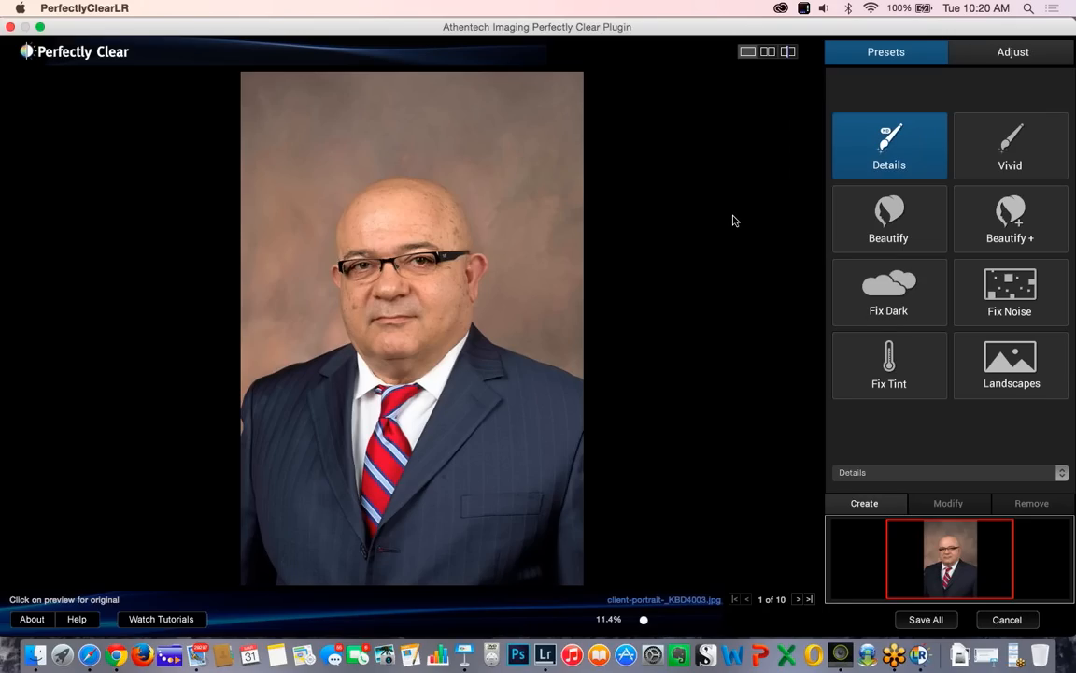
left_click(991, 150)
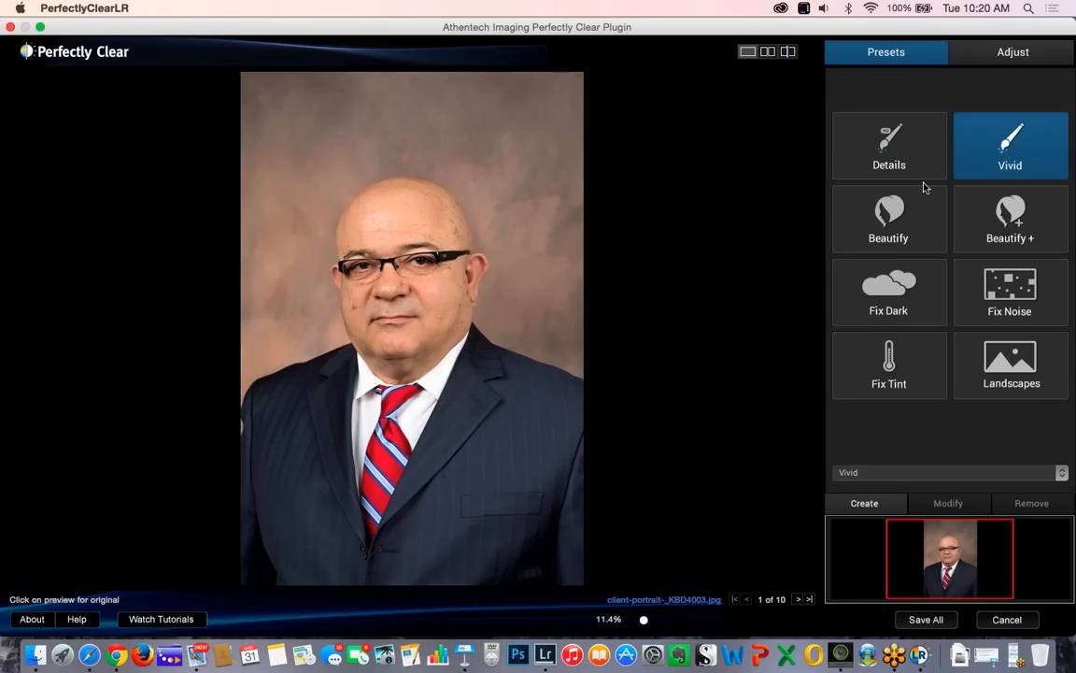
left_click(929, 213)
left_click(967, 233)
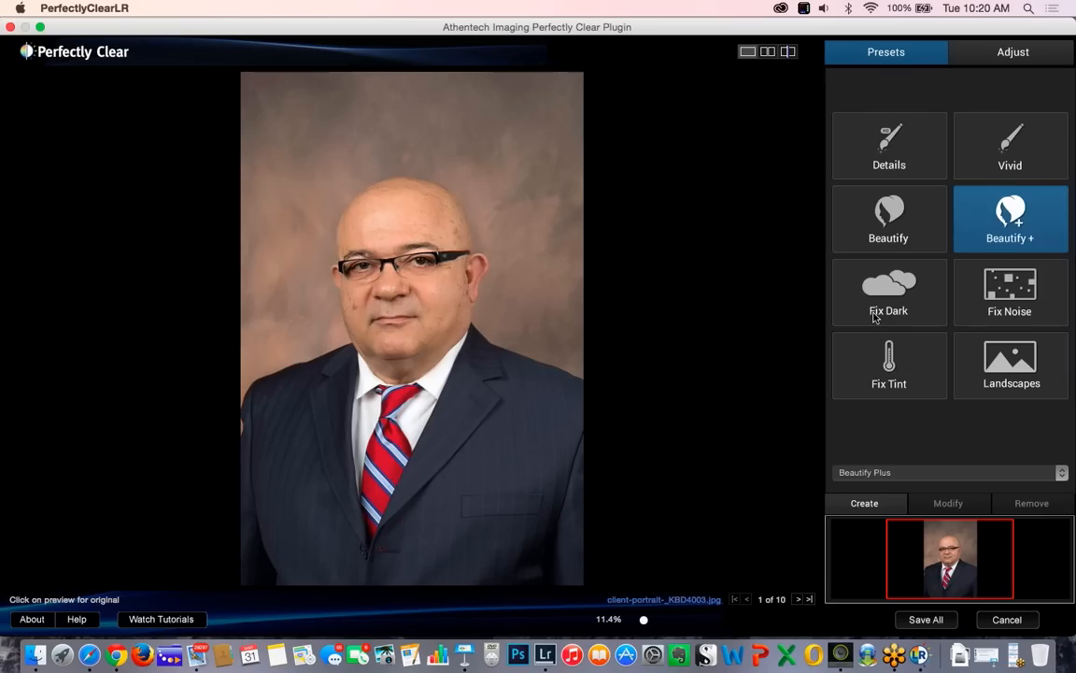
left_click(925, 379)
left_click(1009, 366)
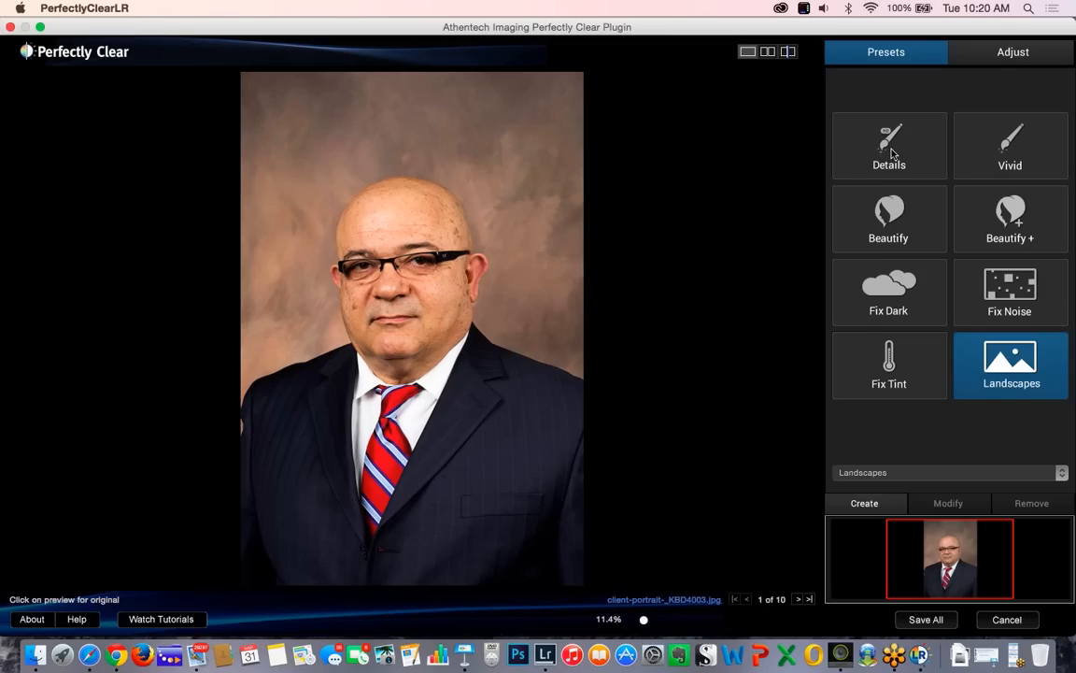
- Compare the Vivid and Details presets on the first photo and finish with Details applied
left_click(991, 164)
left_click(911, 159)
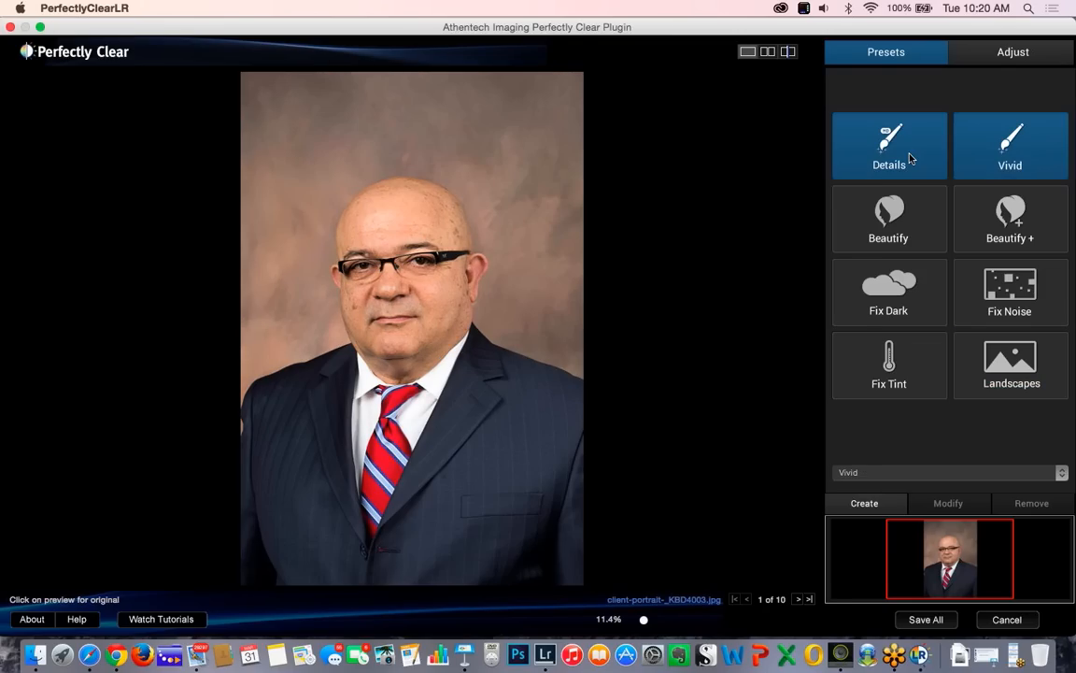
left_click(912, 159)
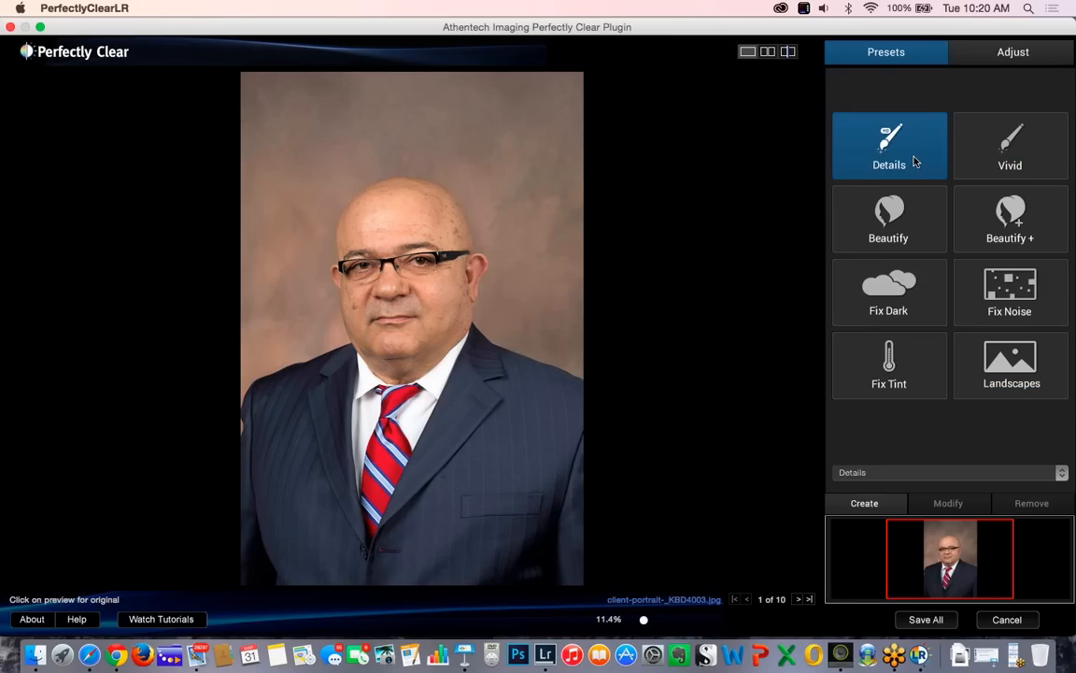
left_click(968, 164)
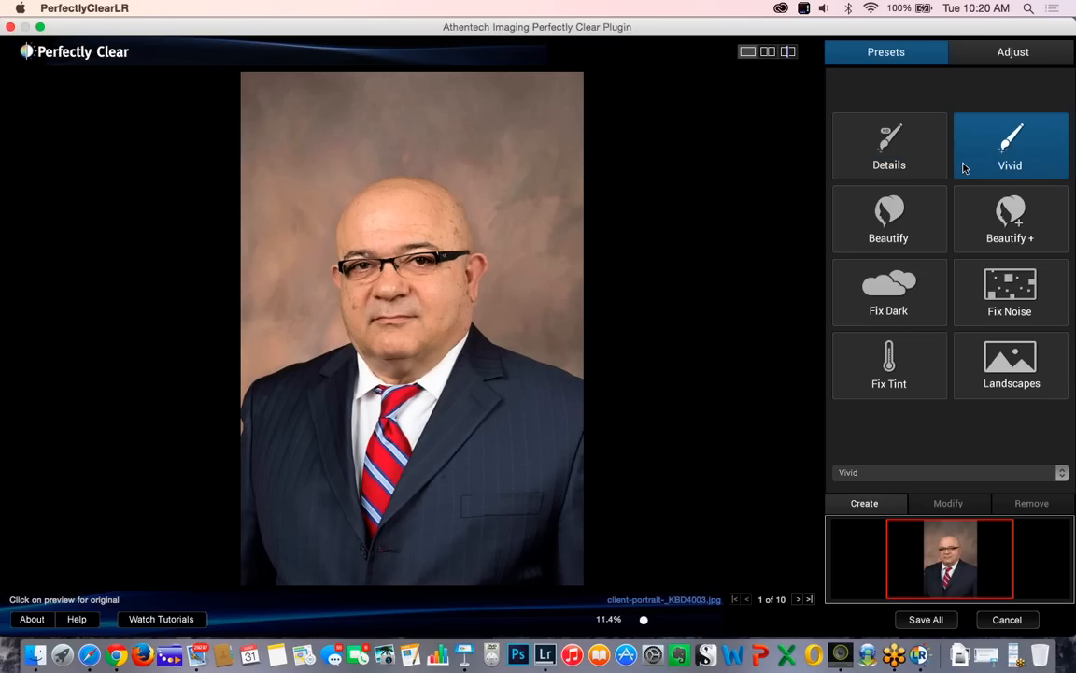
left_click(879, 162)
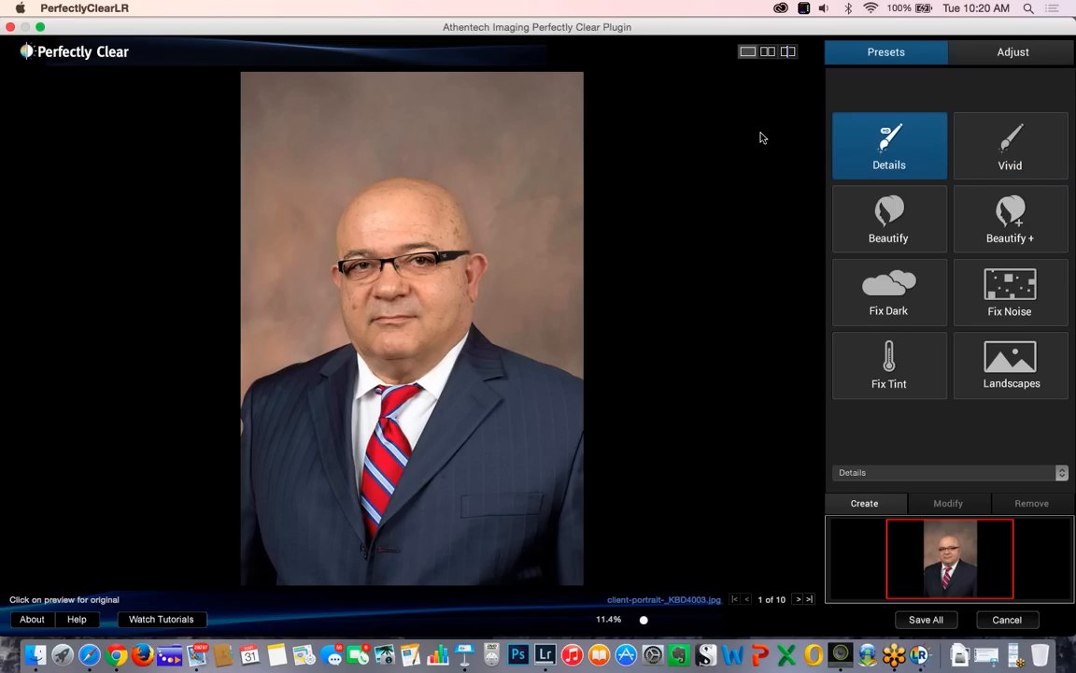
- Show the photo in split before-and-after view and shift the divider left of the face
left_click(790, 53)
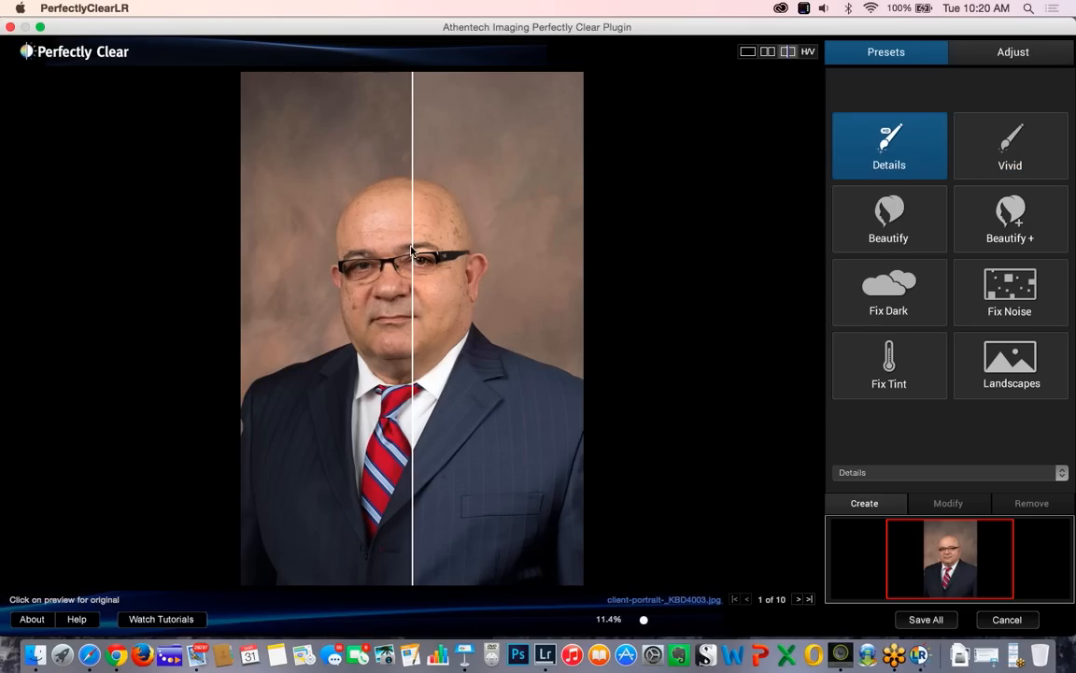
left_click_drag(412, 250, 321, 309)
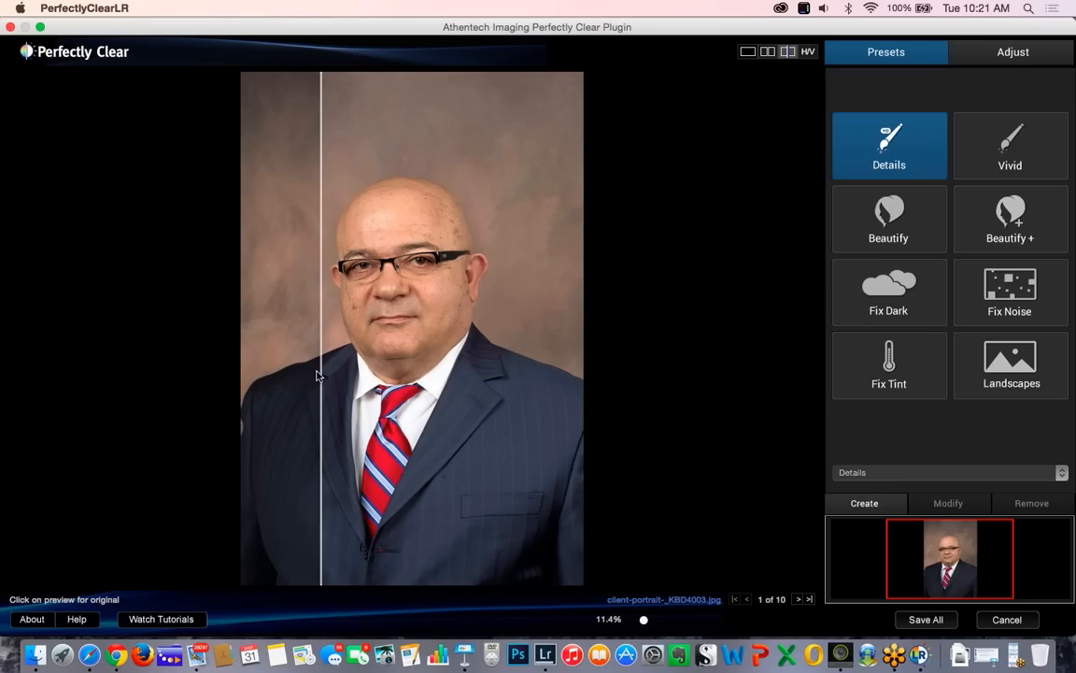
- Compare the Details and Beautify presets with the original by moving the before-and-after divider across the face
left_click_drag(314, 380, 279, 411)
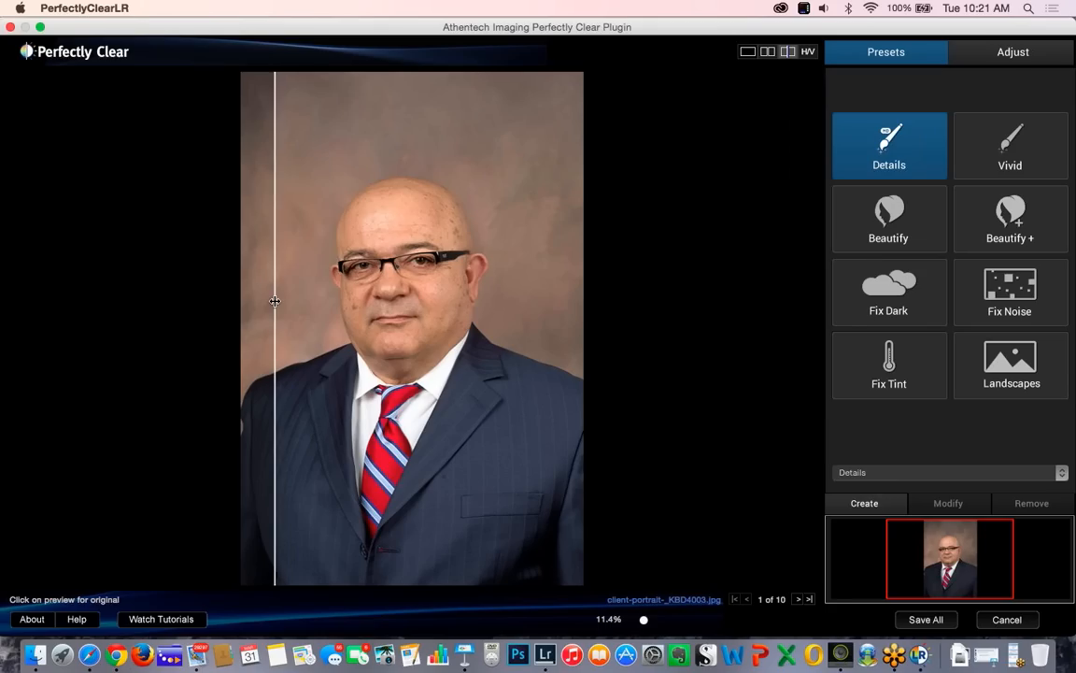
left_click_drag(277, 301, 469, 299)
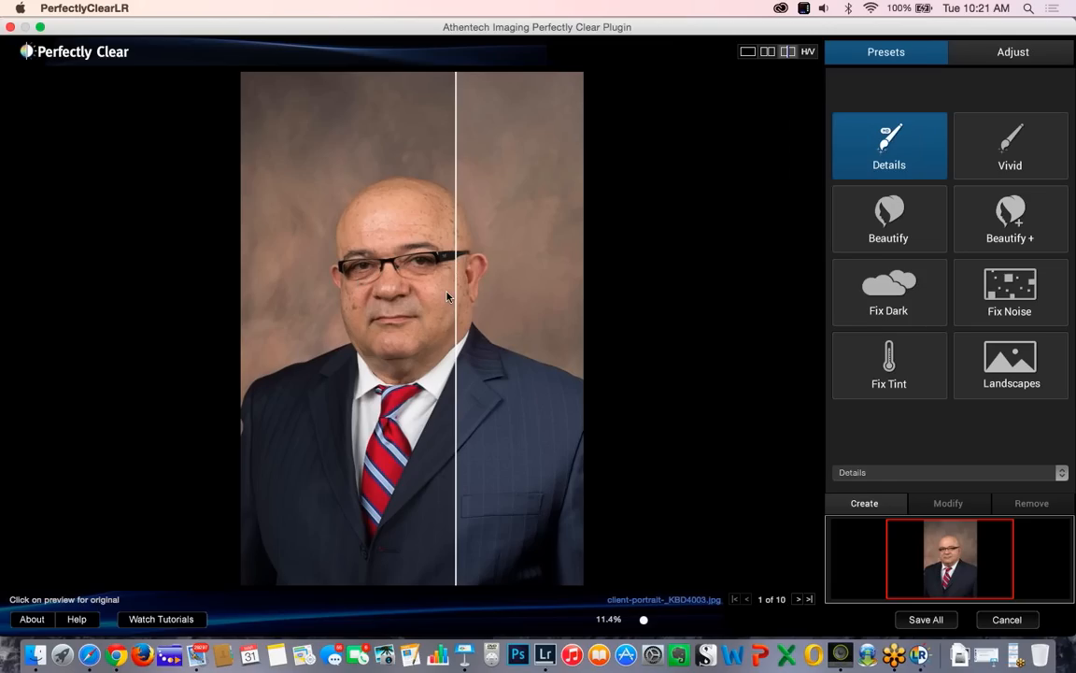
left_click_drag(452, 301, 366, 308)
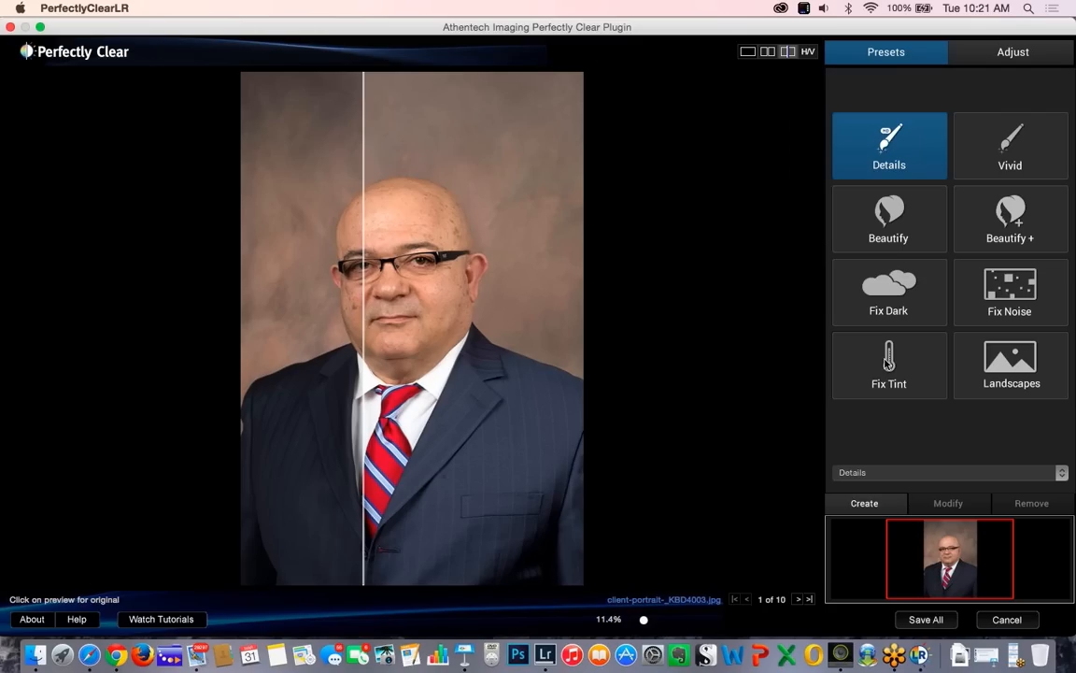
left_click(889, 232)
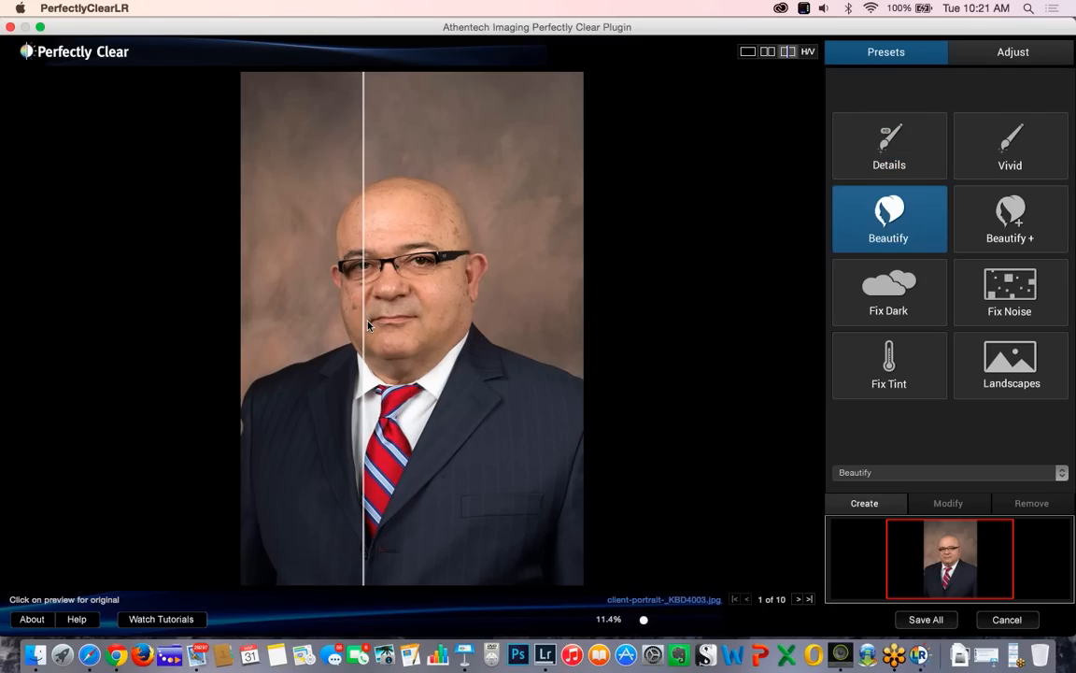
left_click_drag(368, 324, 390, 295)
- Apply the Beautify + preset, compare it with the original using the divider over the face, and show its adjustment settings
left_click(1028, 238)
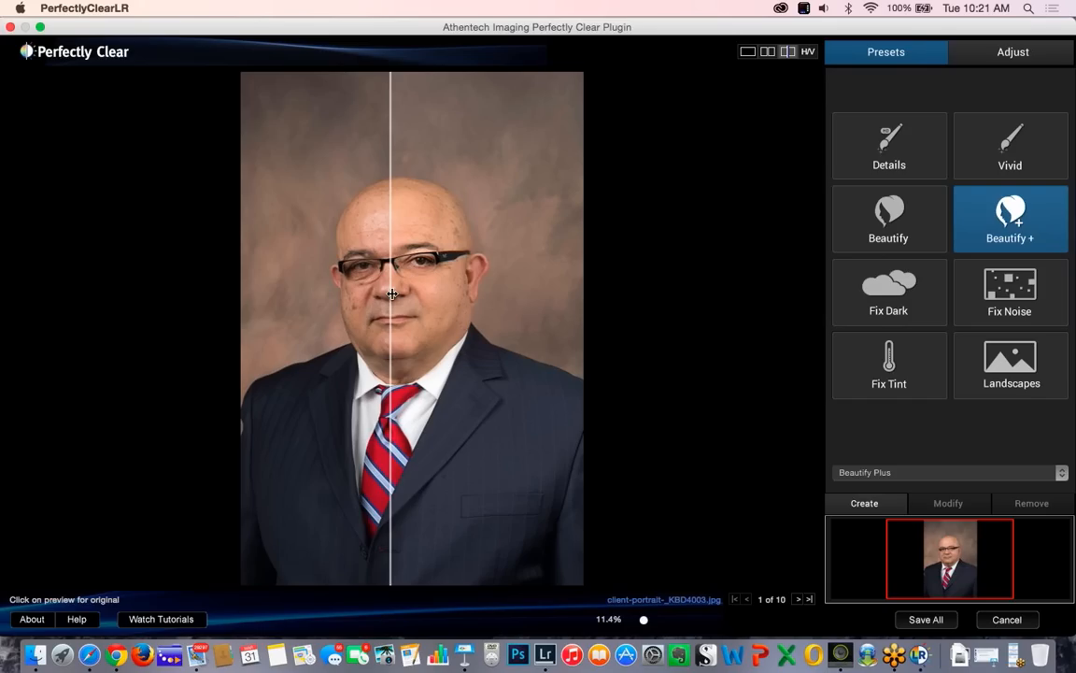
left_click_drag(393, 294, 391, 298)
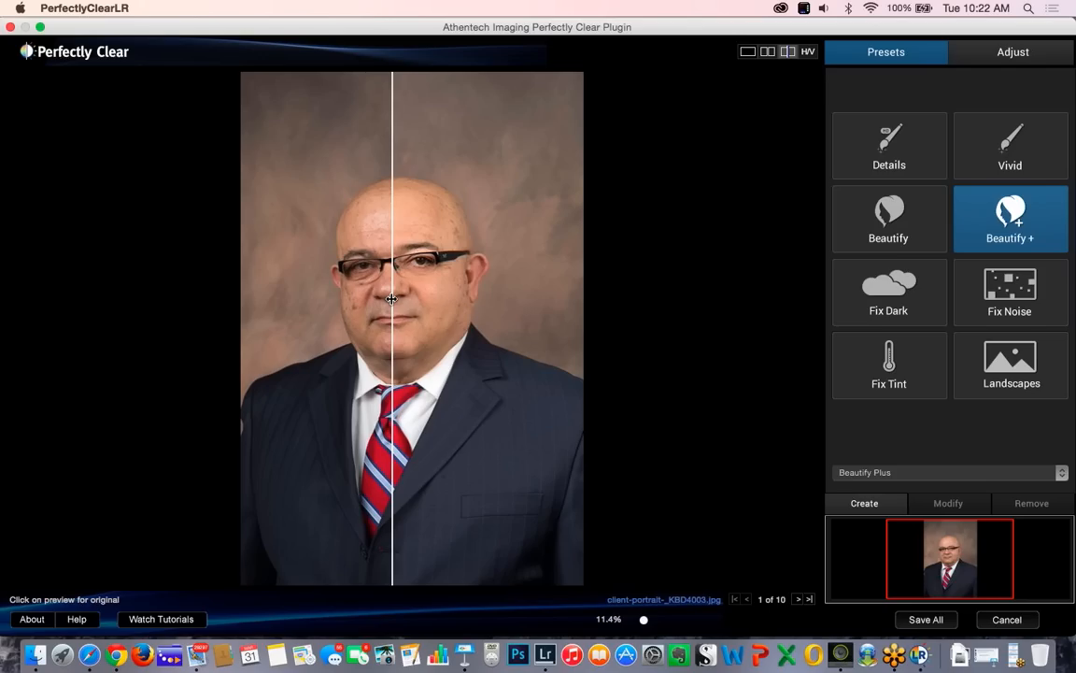
left_click_drag(391, 298, 388, 300)
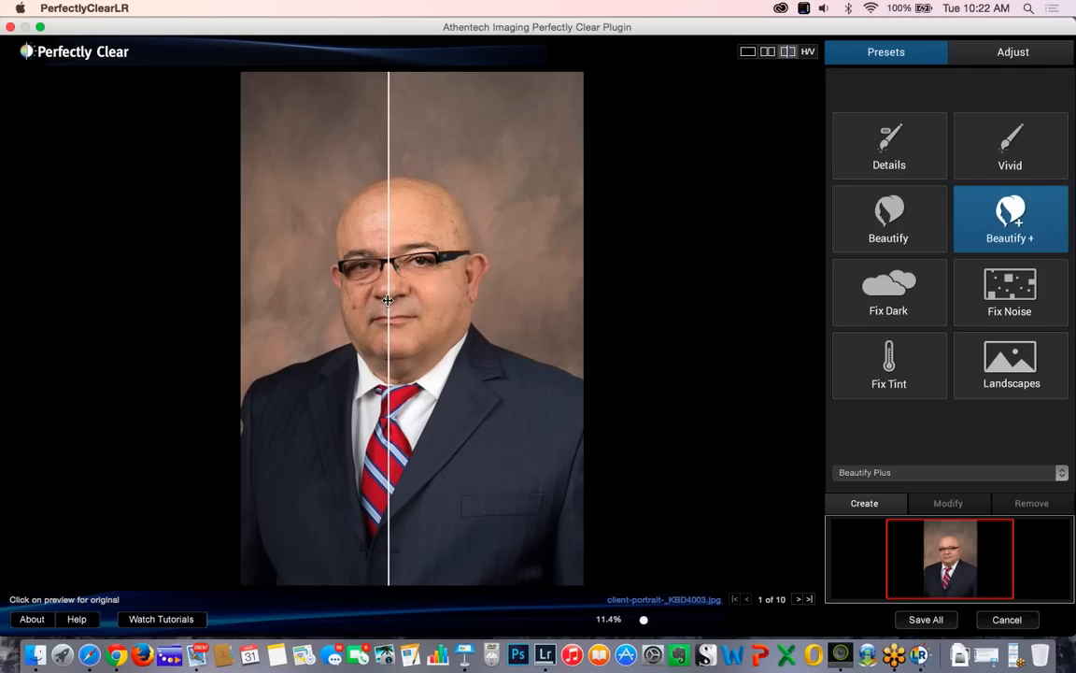
left_click_drag(388, 300, 390, 300)
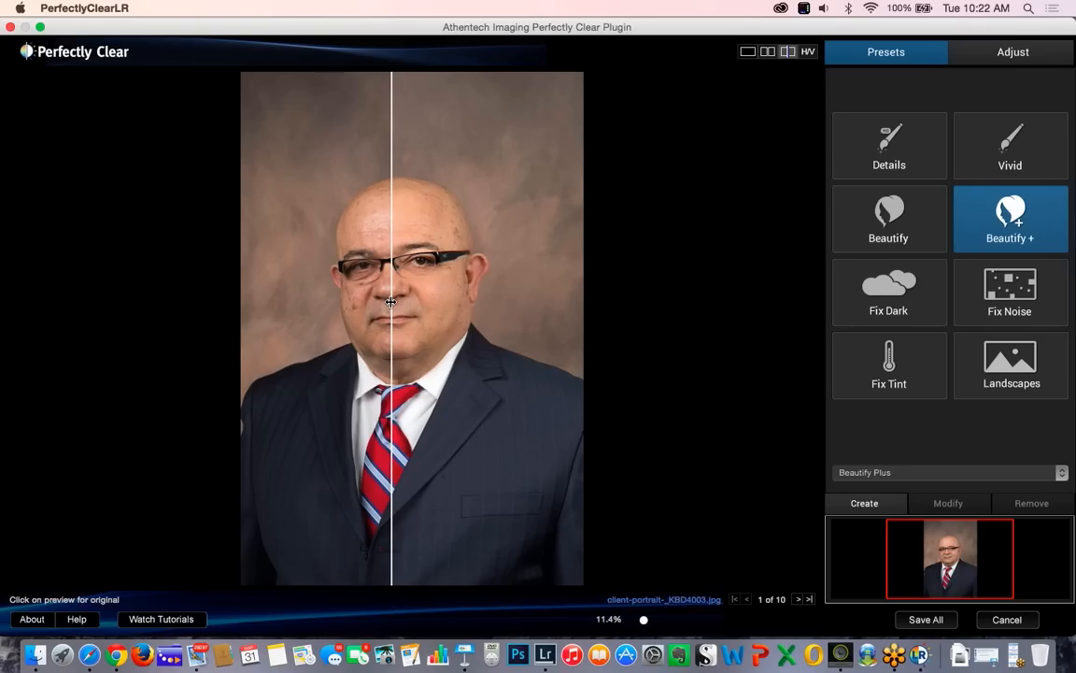
left_click_drag(391, 300, 331, 296)
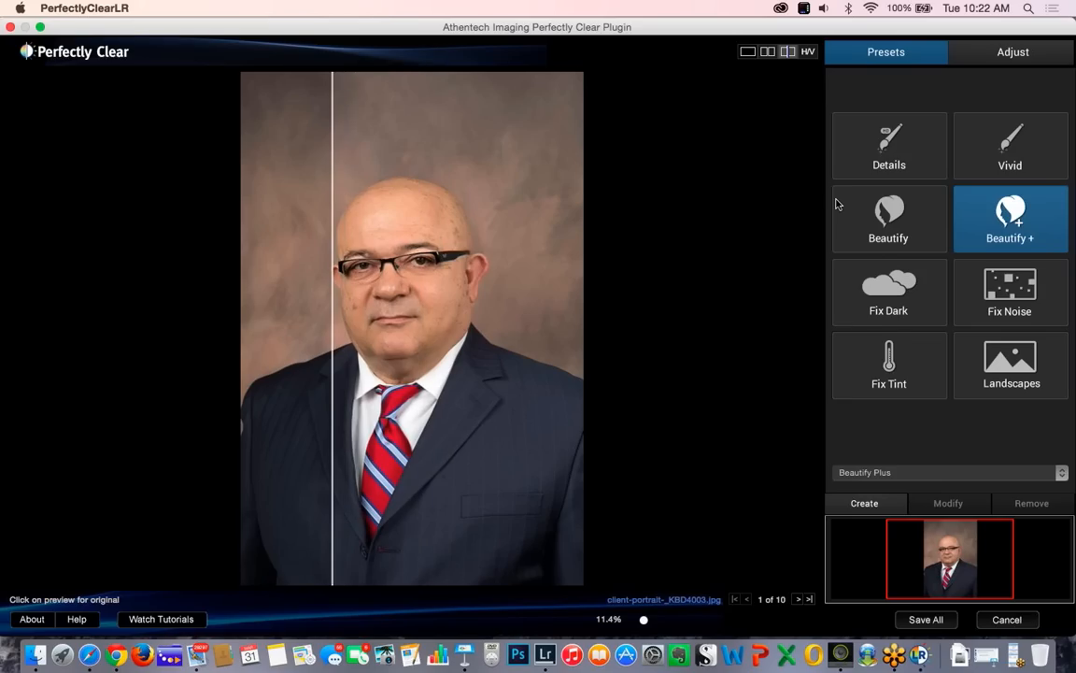
left_click(994, 59)
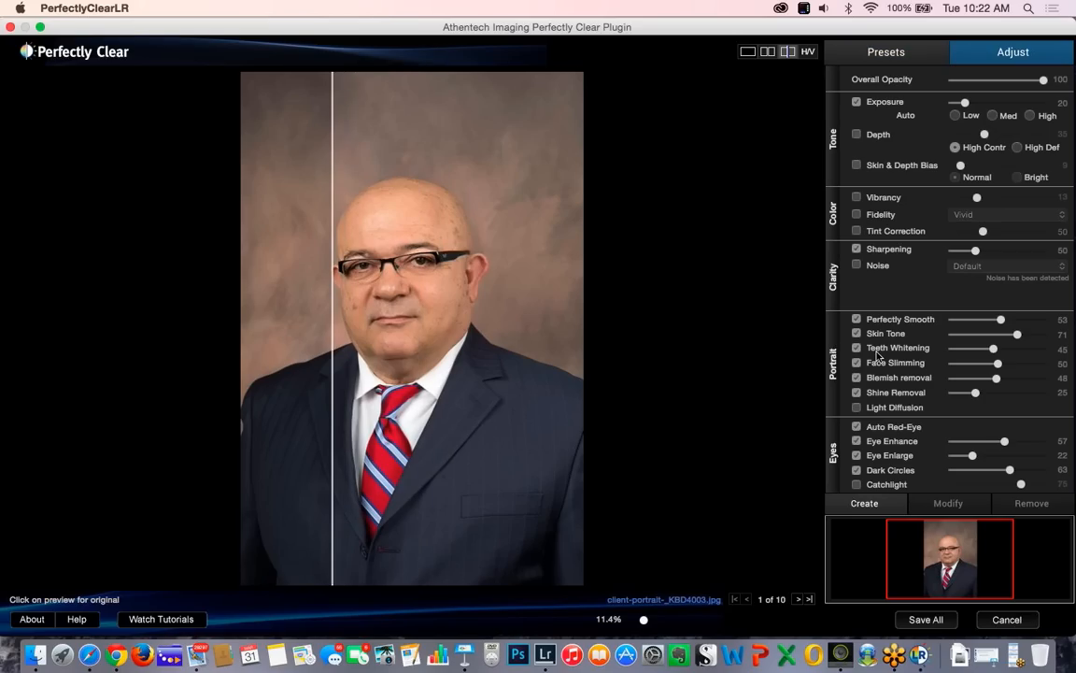
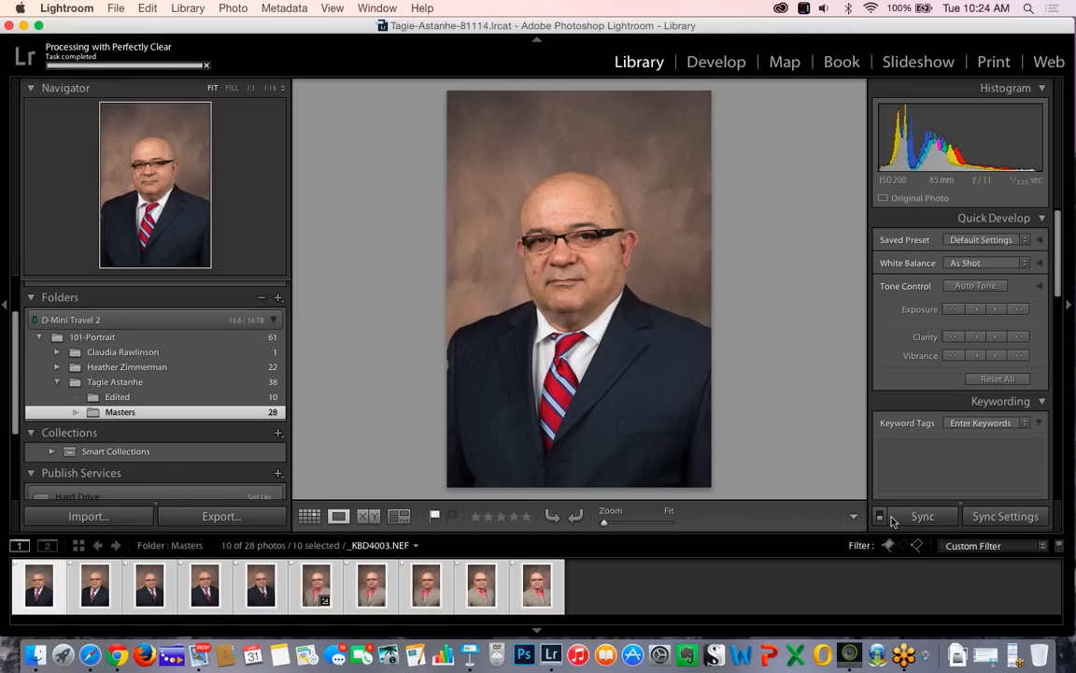
- Show all ten photos of the Edited folder together in Survey view with both side panels hidden
left_click(155, 399)
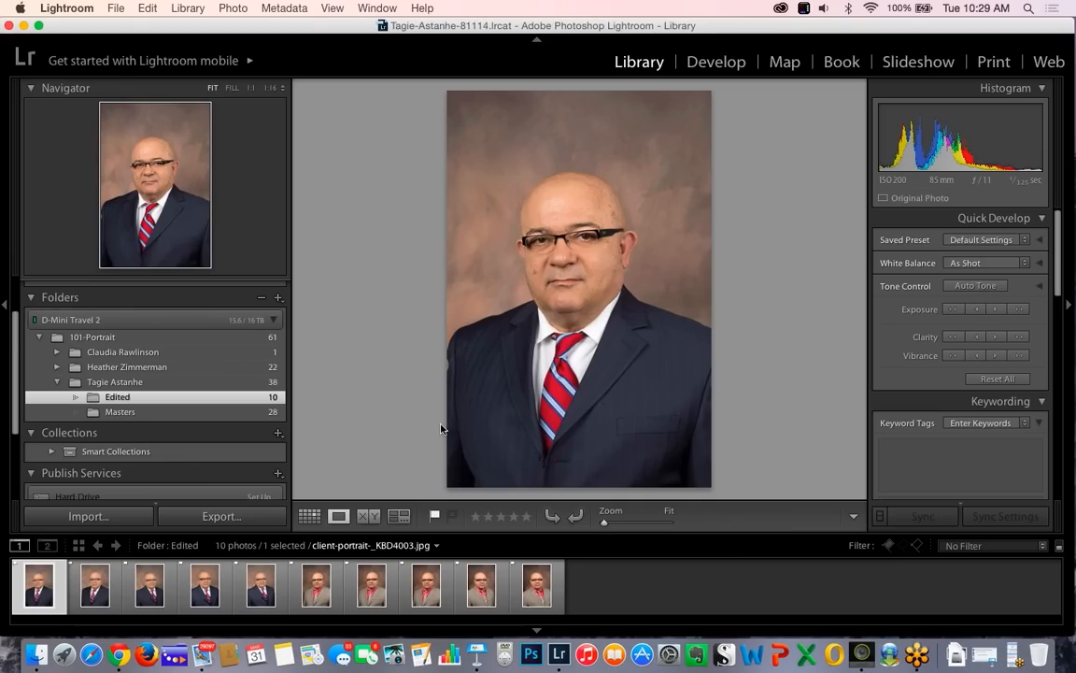
left_click(532, 586, "shift")
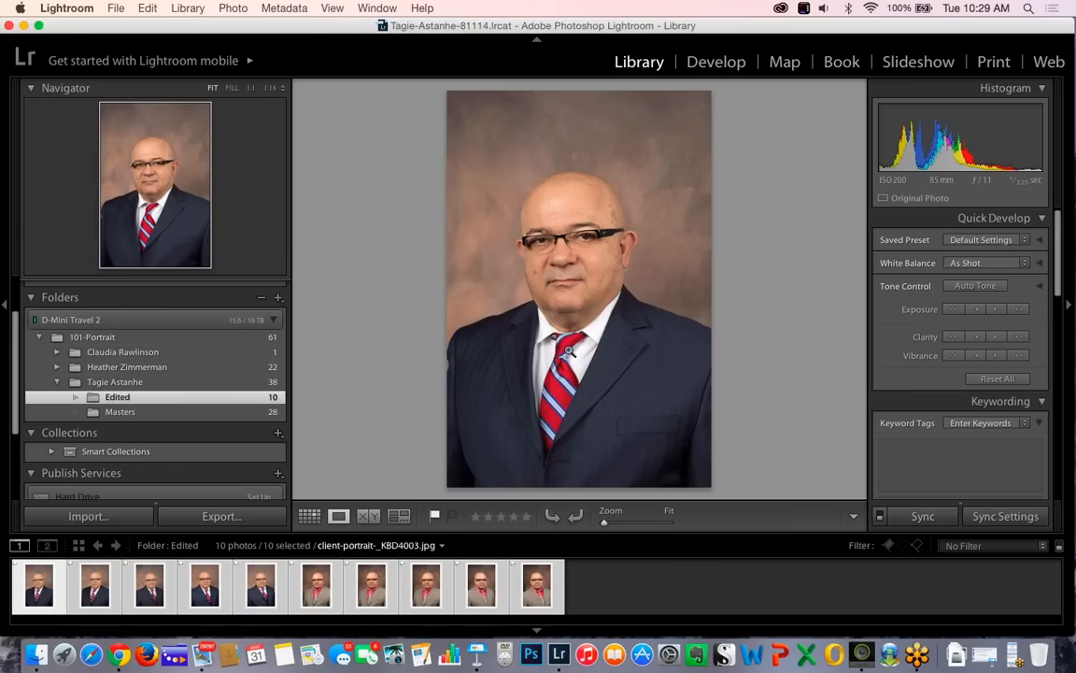
left_click(399, 516)
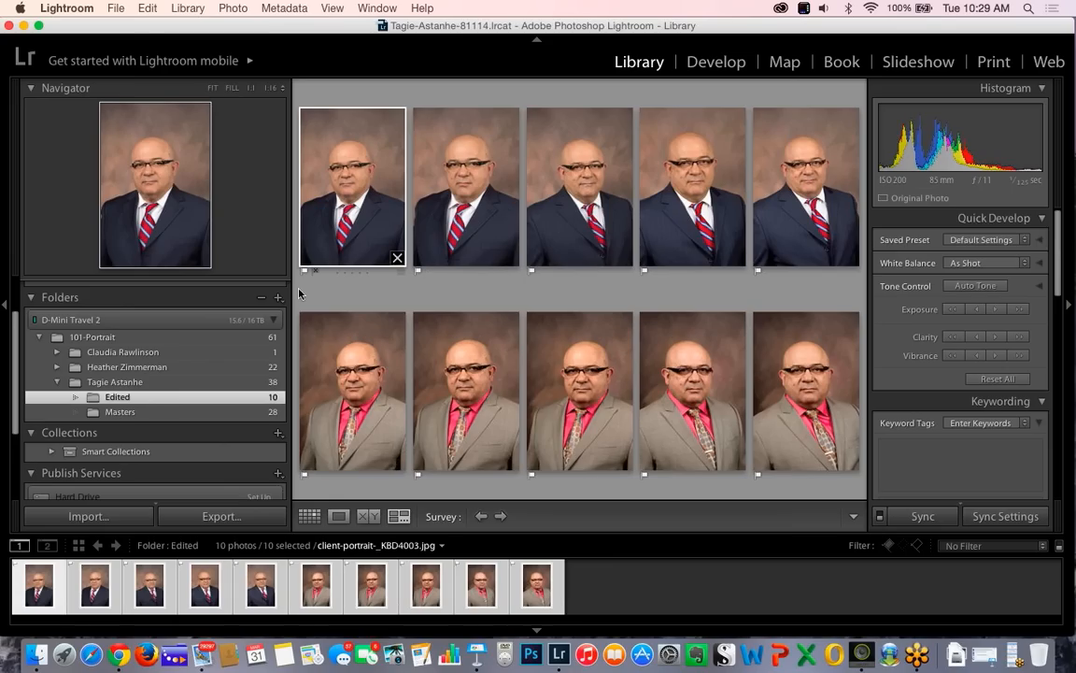
left_click(4, 305)
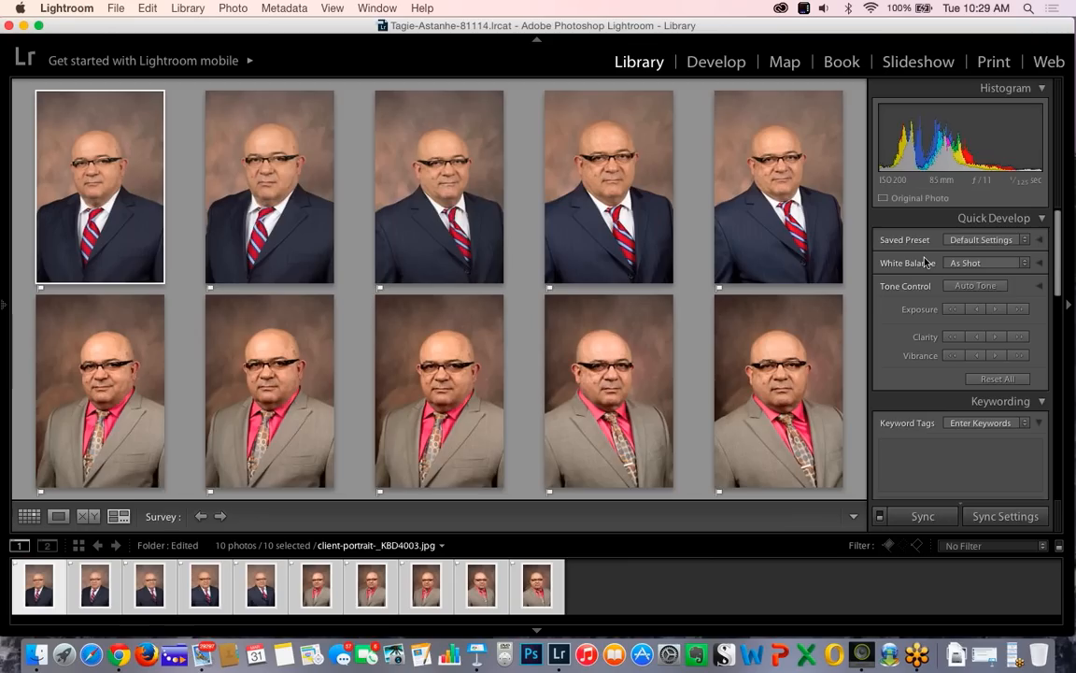
left_click(1067, 305)
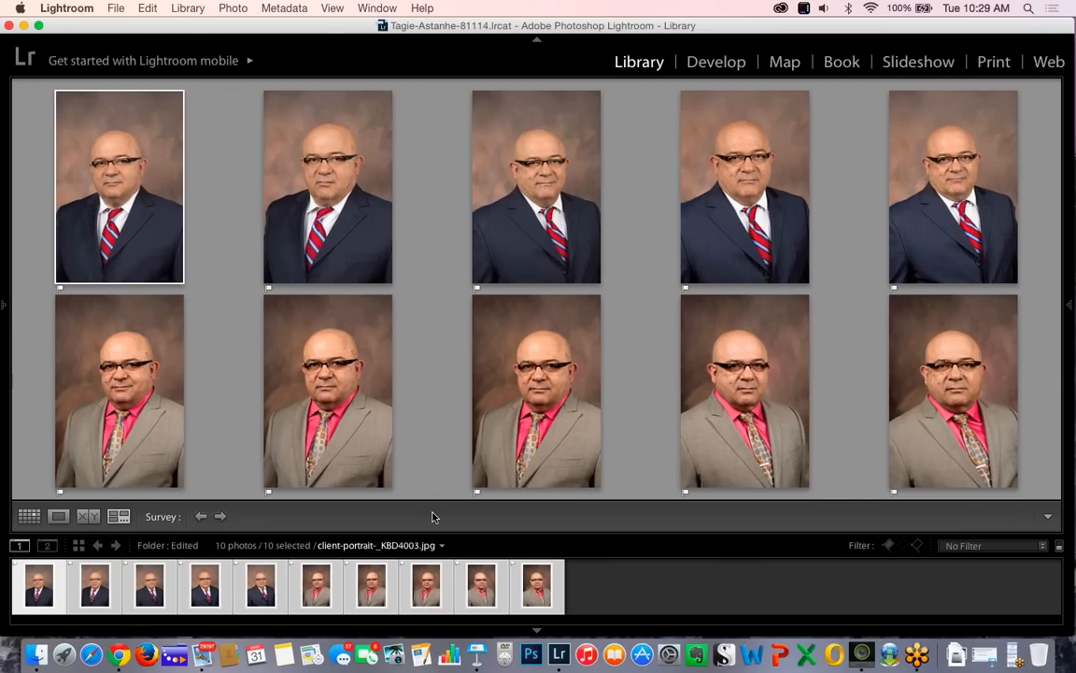
- Return to the single-photo Loupe view of the first edited portrait and bring back the side panels
left_click(56, 516)
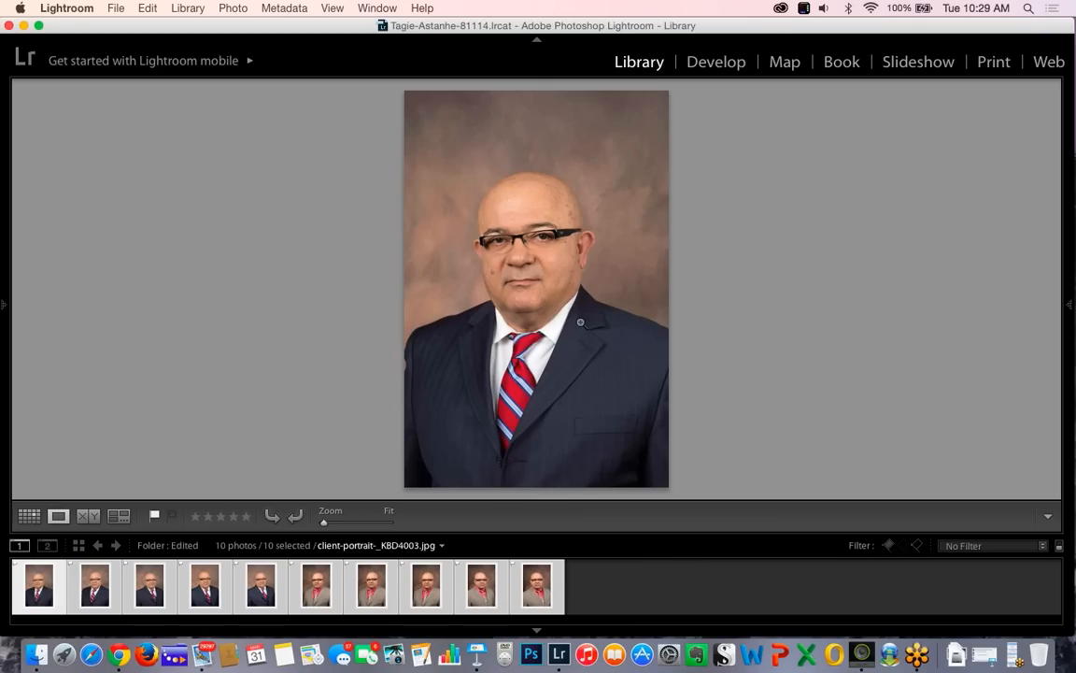
left_click(3, 303)
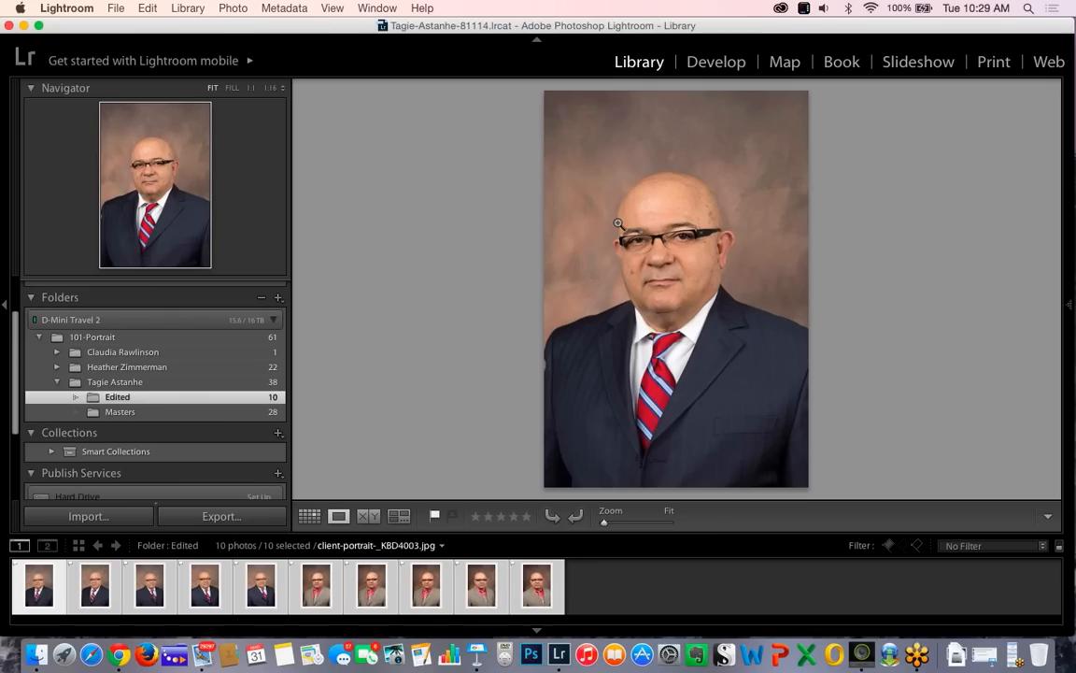
left_click(1068, 308)
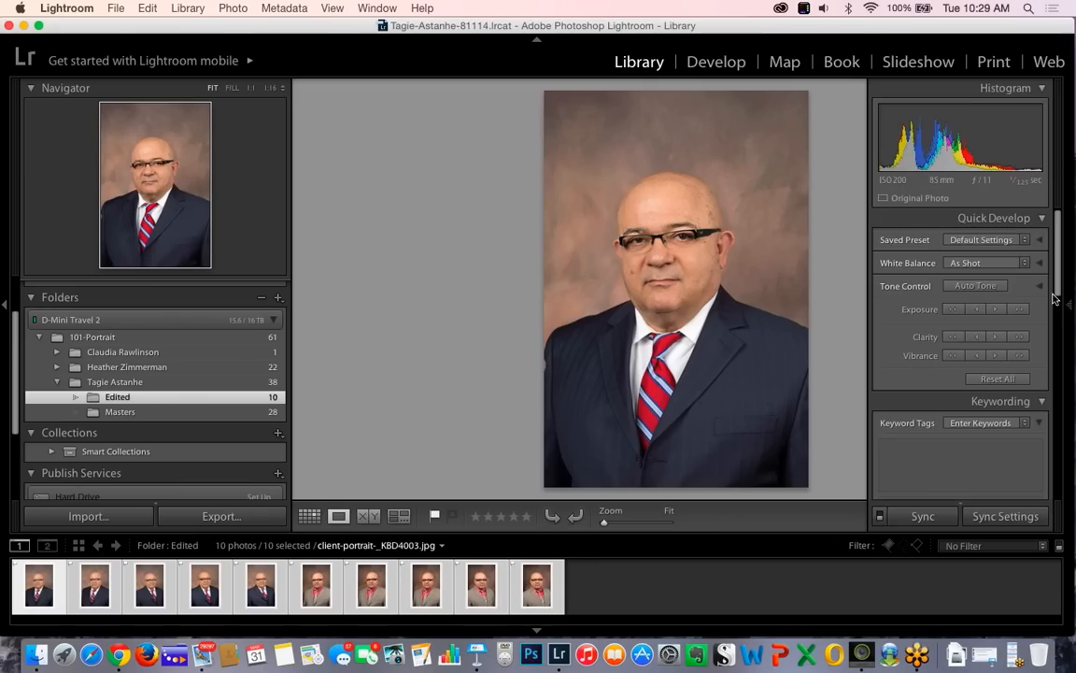
- Look through several brown-background portraits in the Masters folder, including _KBD4003.NEF, _KBD4004.NEF and _KBD4007.NEF
left_click(152, 412)
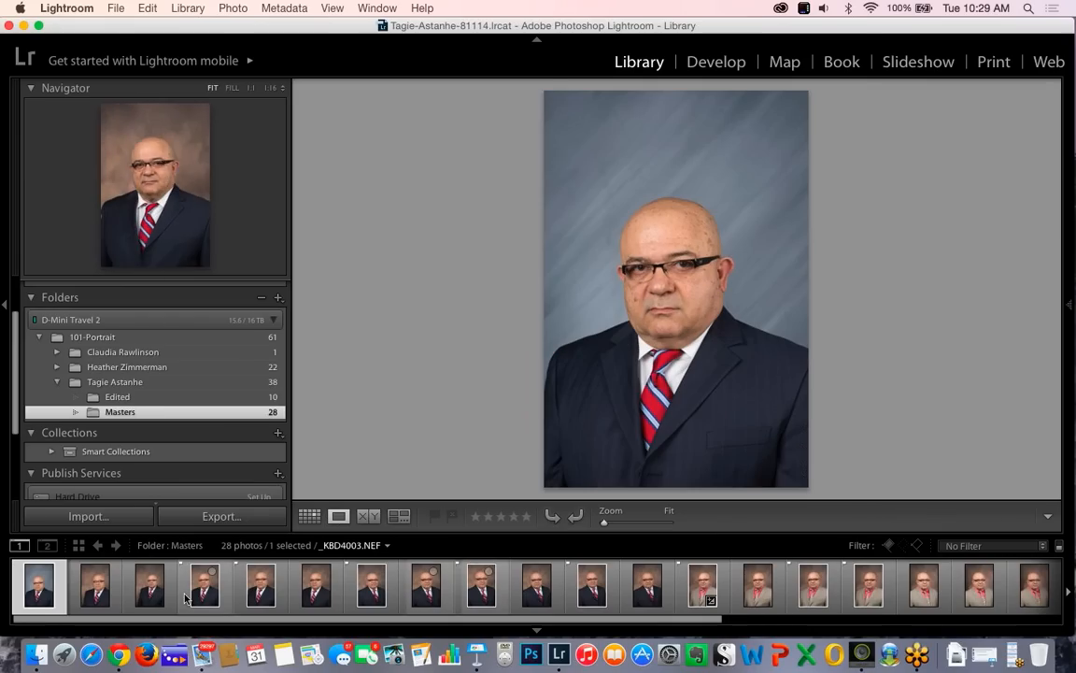
left_click(207, 590)
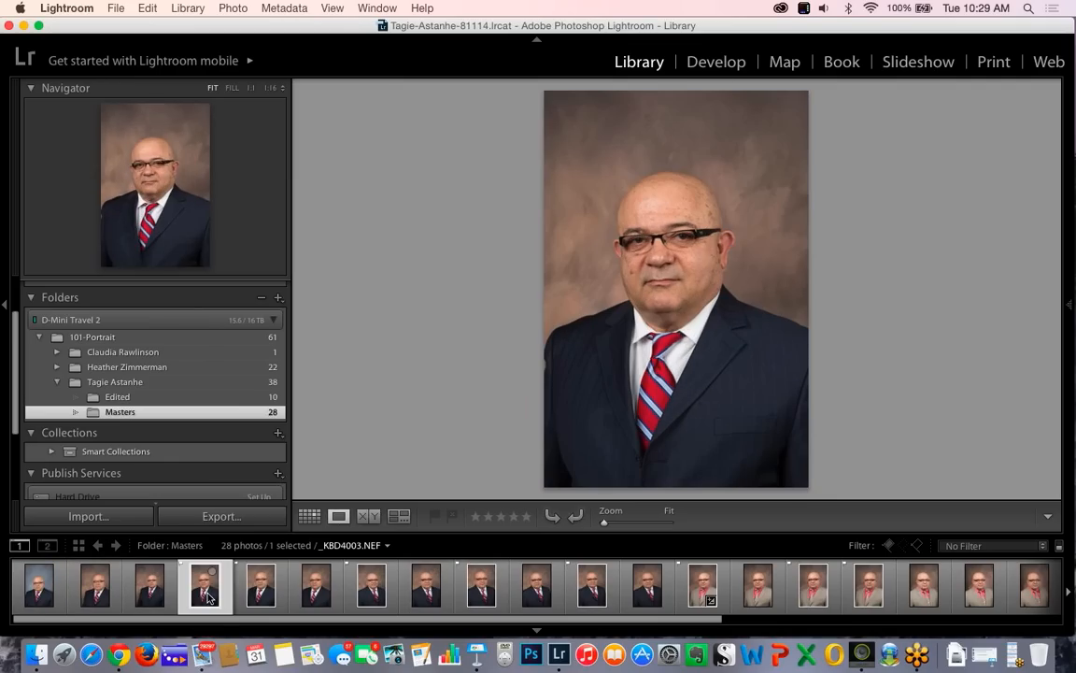
key("p")
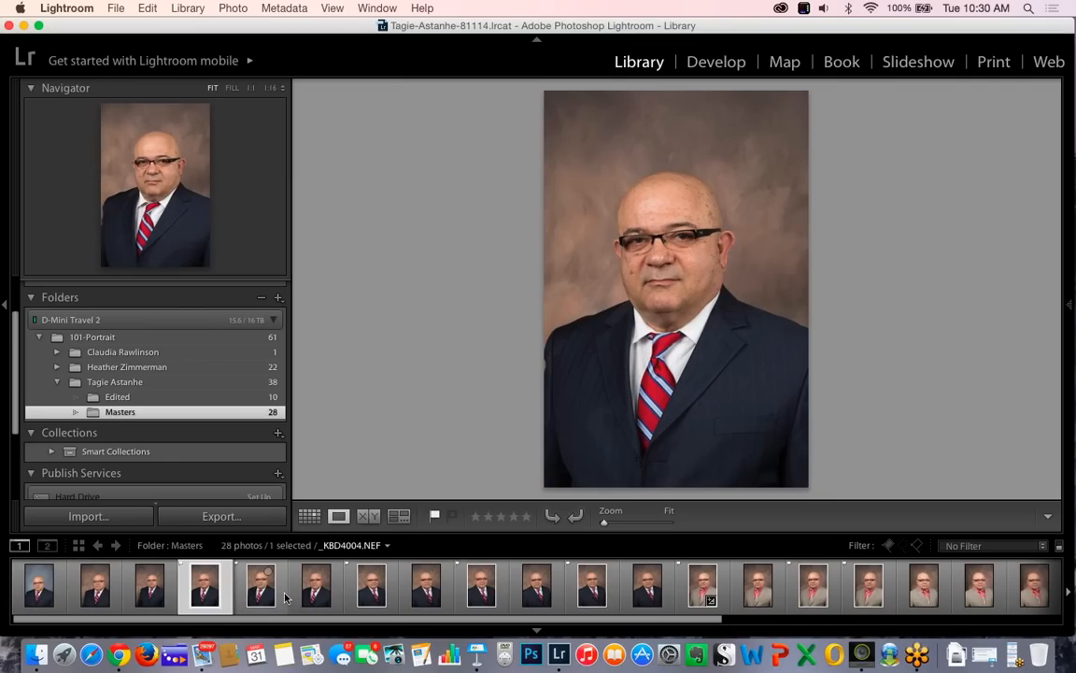
left_click(392, 596)
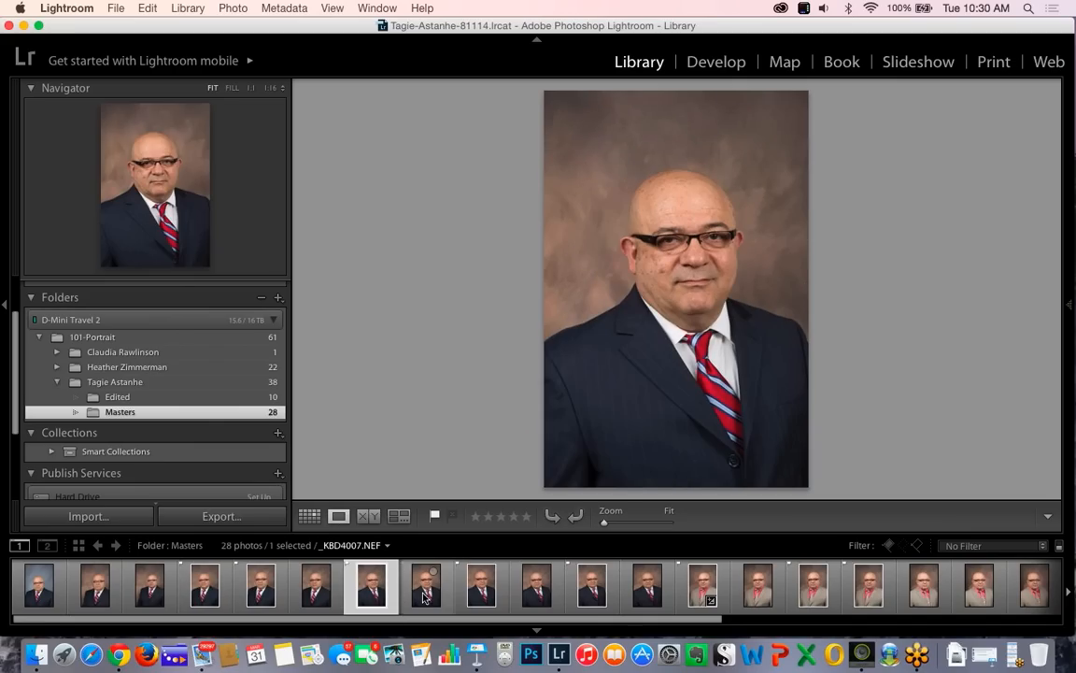
left_click(425, 598)
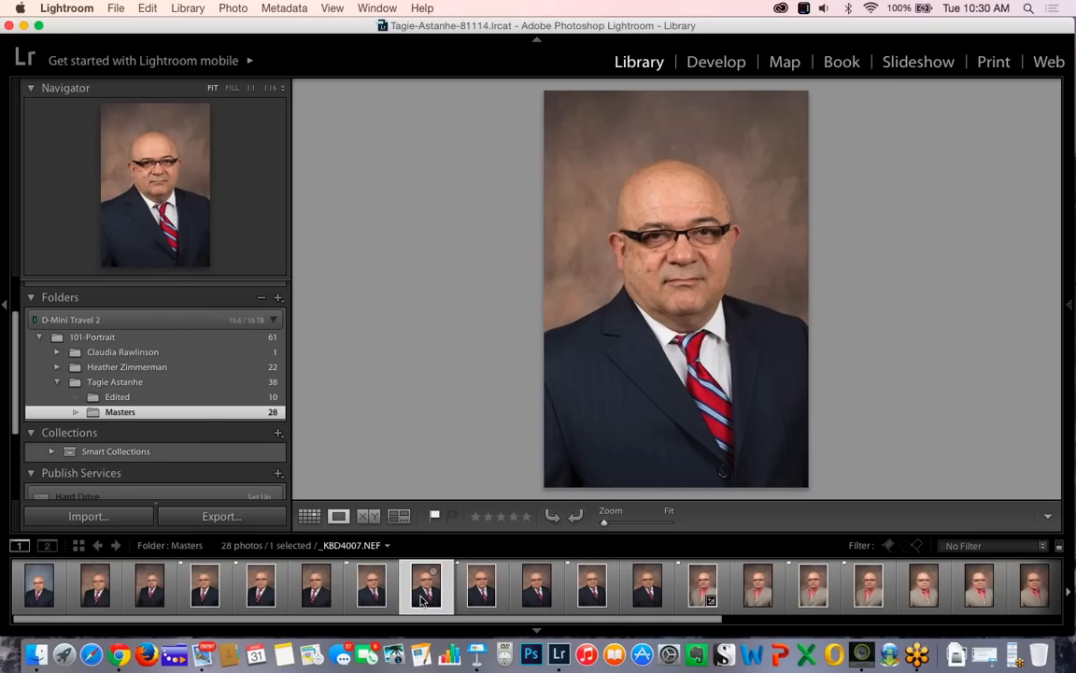
left_click(220, 591)
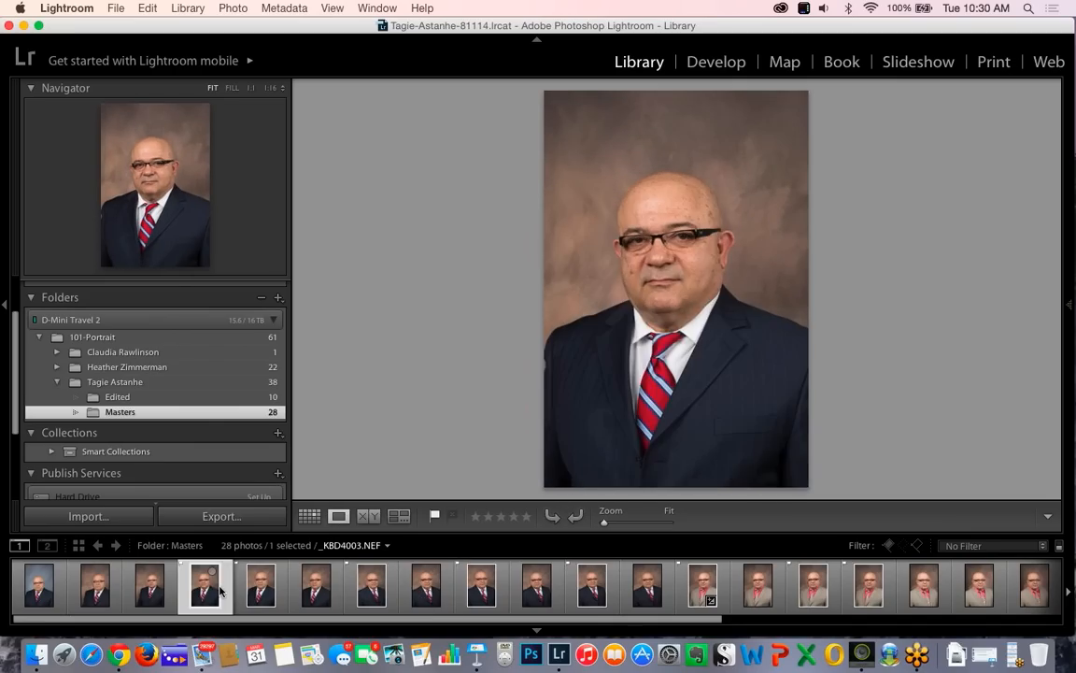
left_click(263, 605)
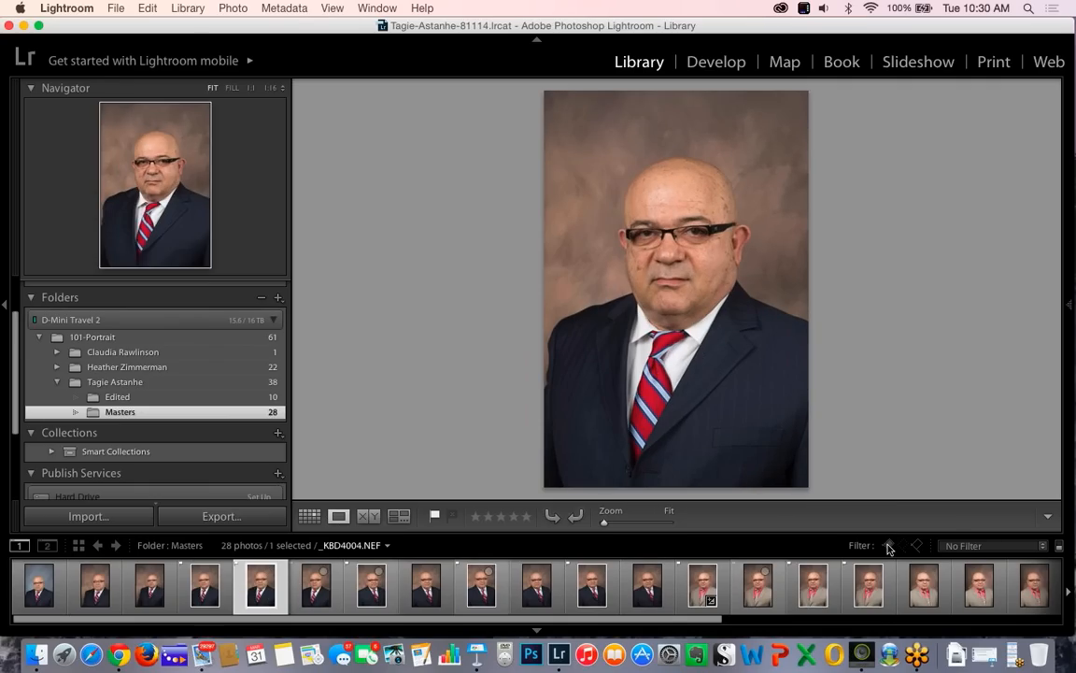
- Compare the first corrected portrait in the Edited folder with its original _KBD4003.NEF in the Masters folder
left_click(169, 400)
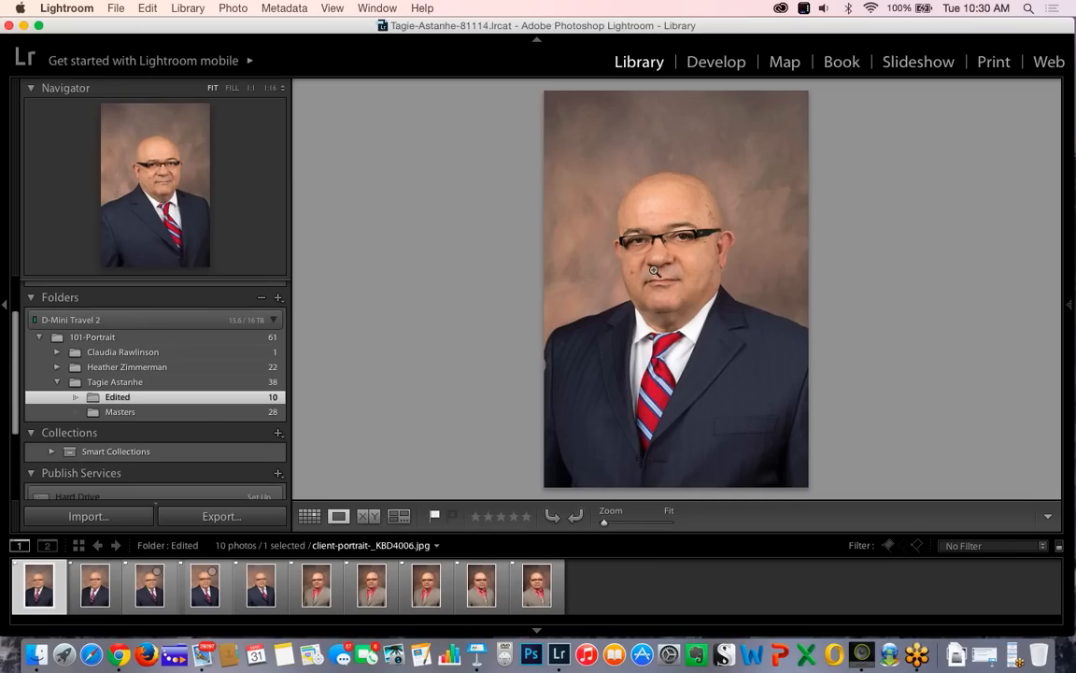
left_click(141, 412)
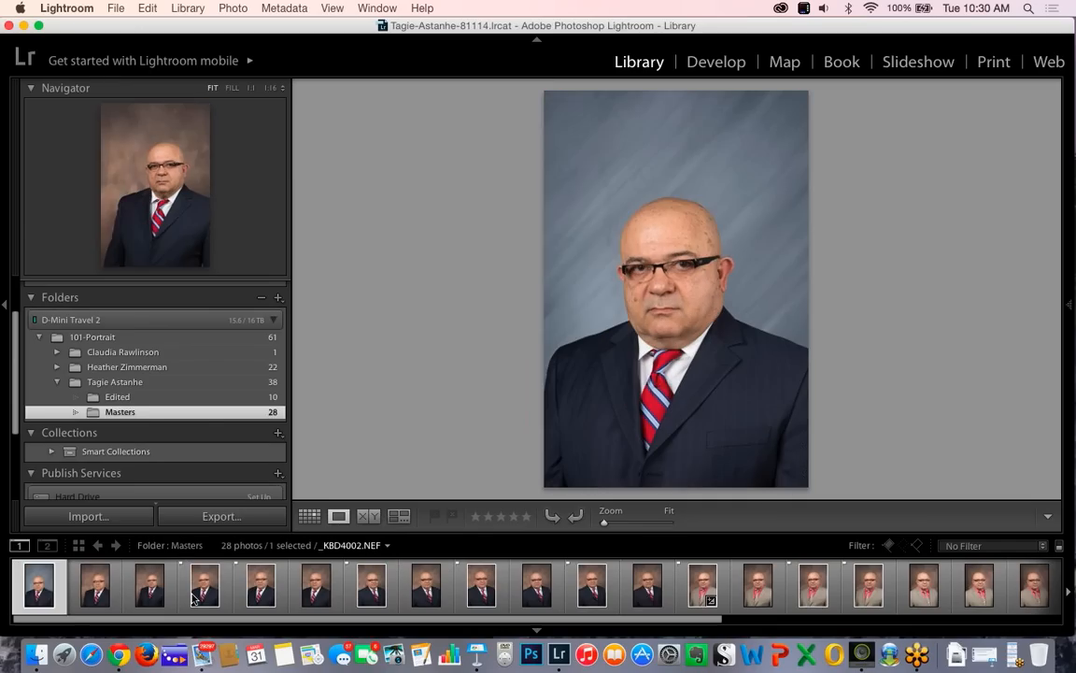
left_click(198, 588)
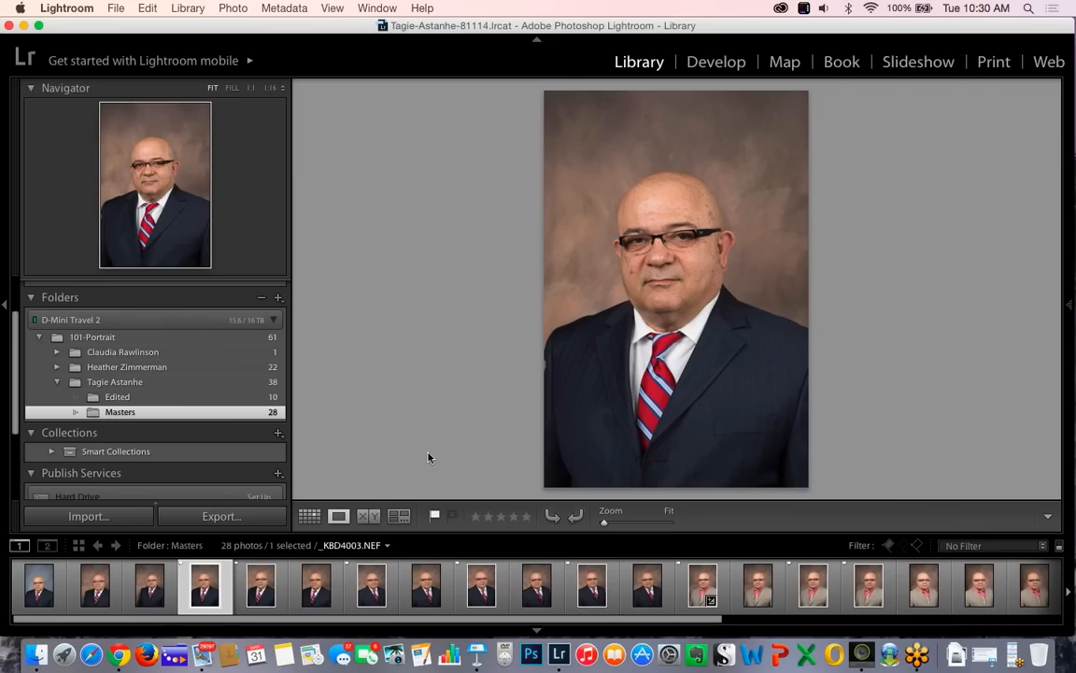
left_click(140, 397)
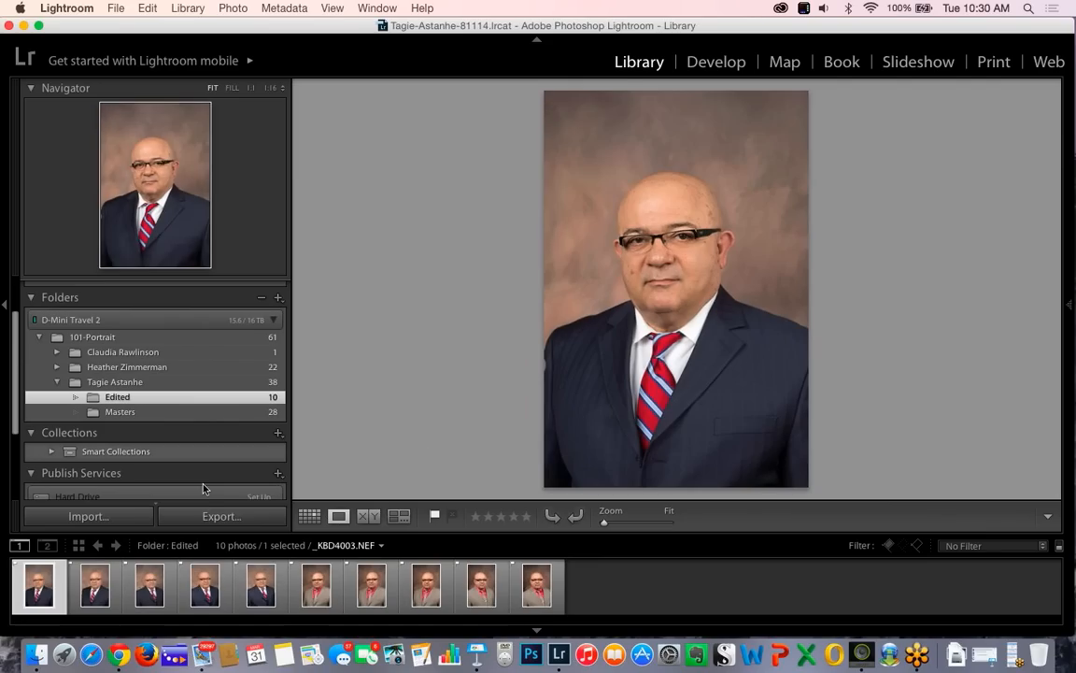
- Examine client-portrait-_KBD4004.jpg in the Edited folder at 1:1 magnification around the eyes and nose
key("Right")
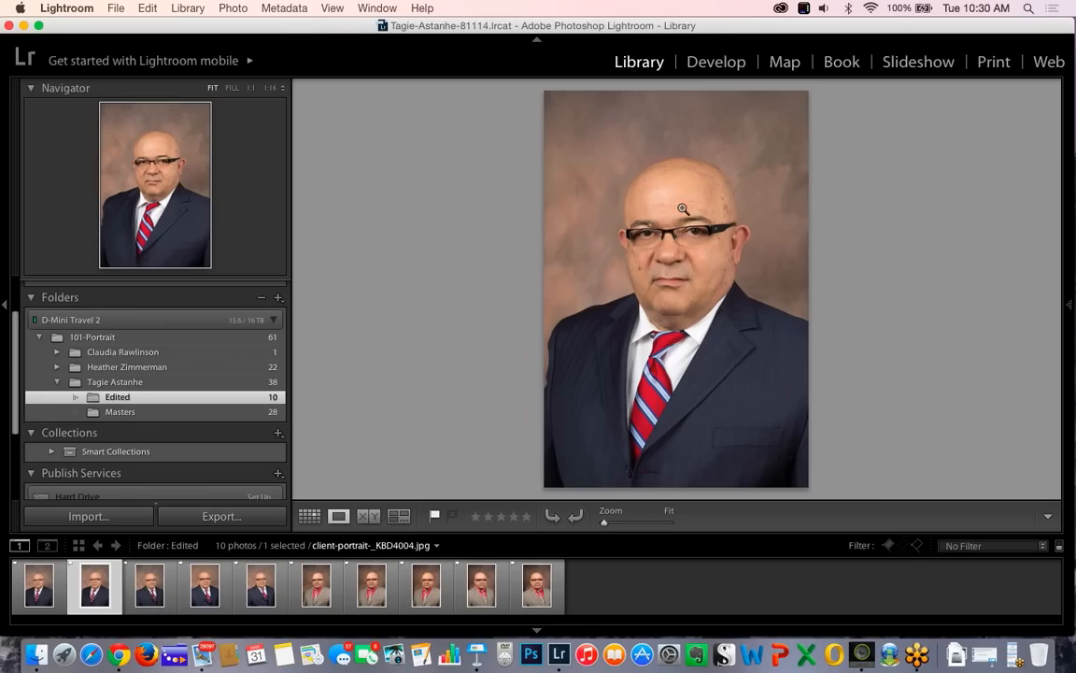
left_click(638, 243)
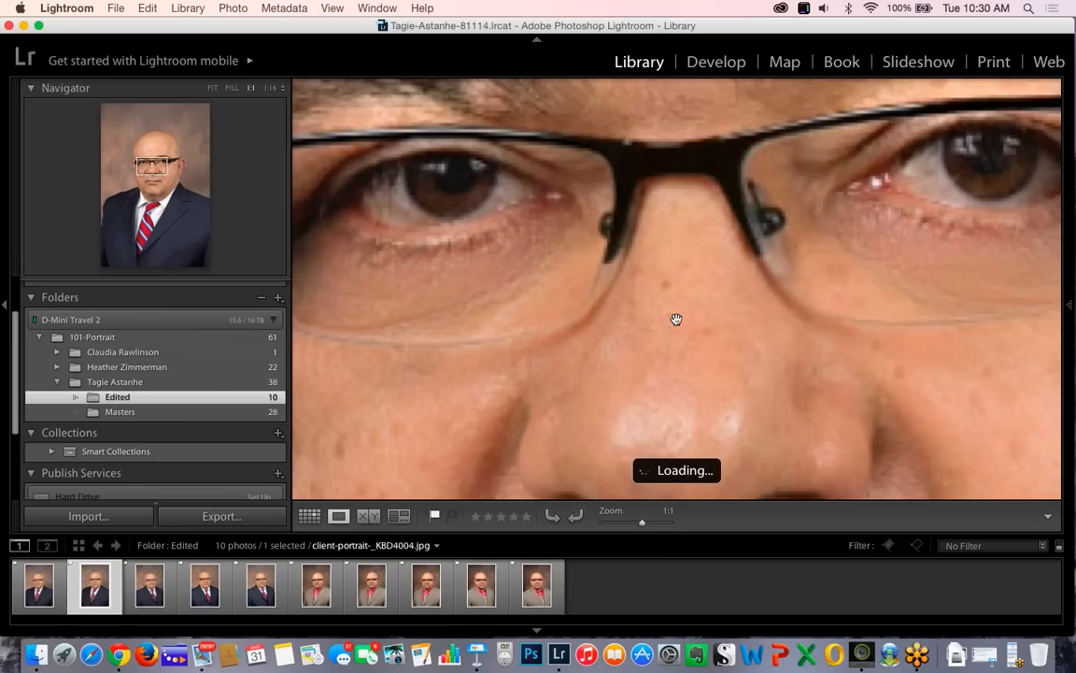
left_click_drag(677, 319, 640, 334)
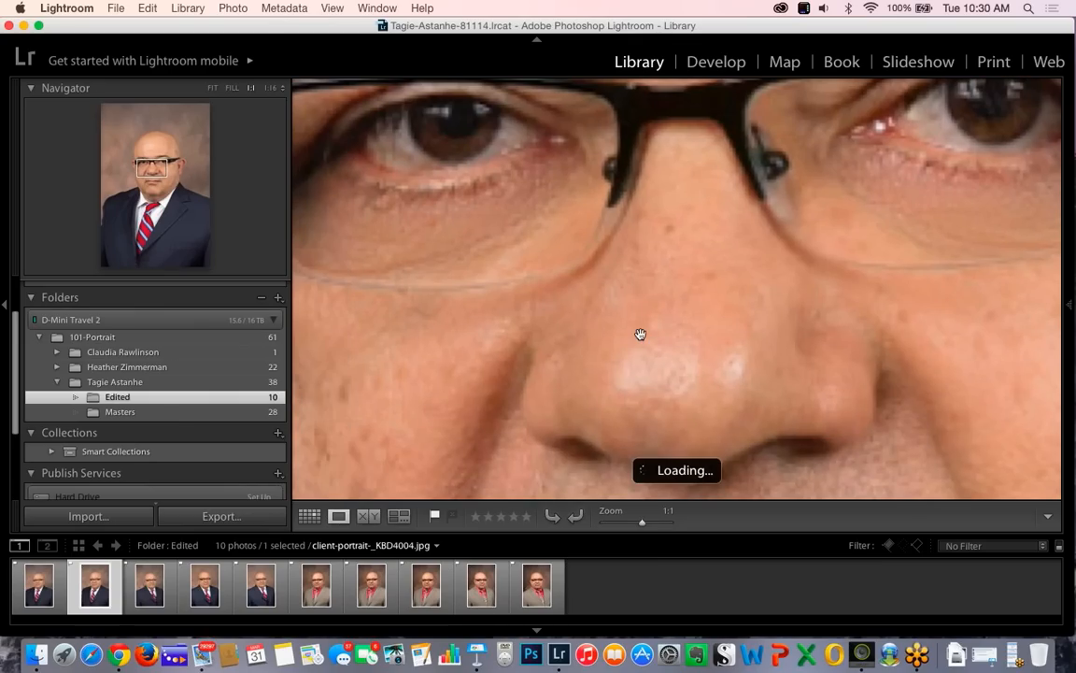
scroll(623, 373, "left", 3)
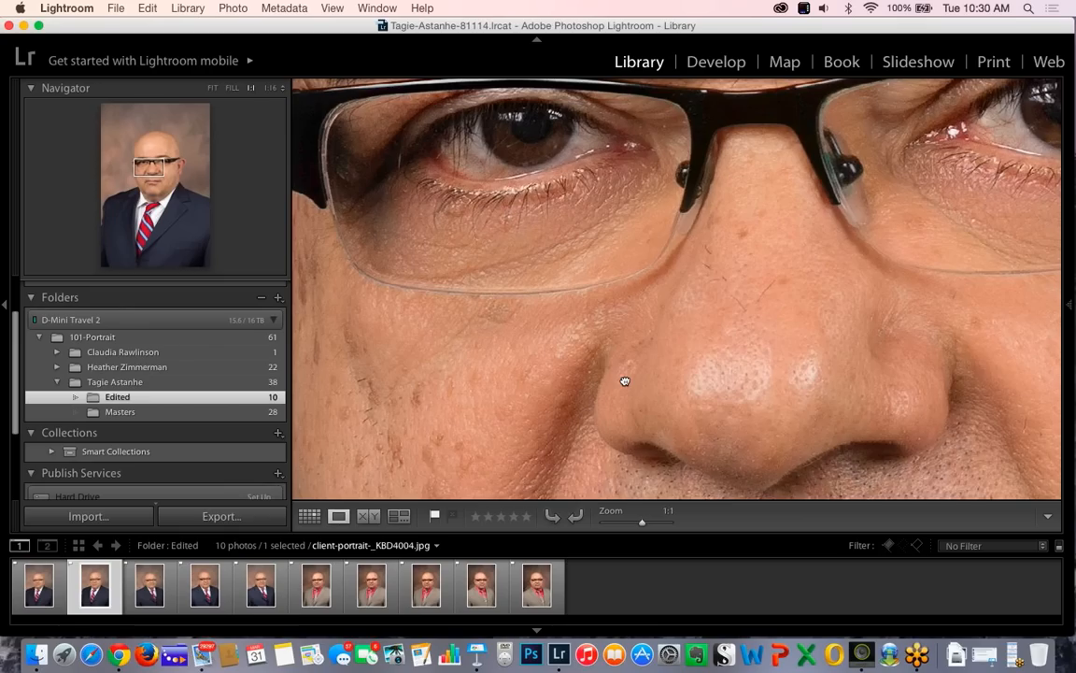
scroll(625, 381, "up", 2)
scroll(570, 204, "left", 3)
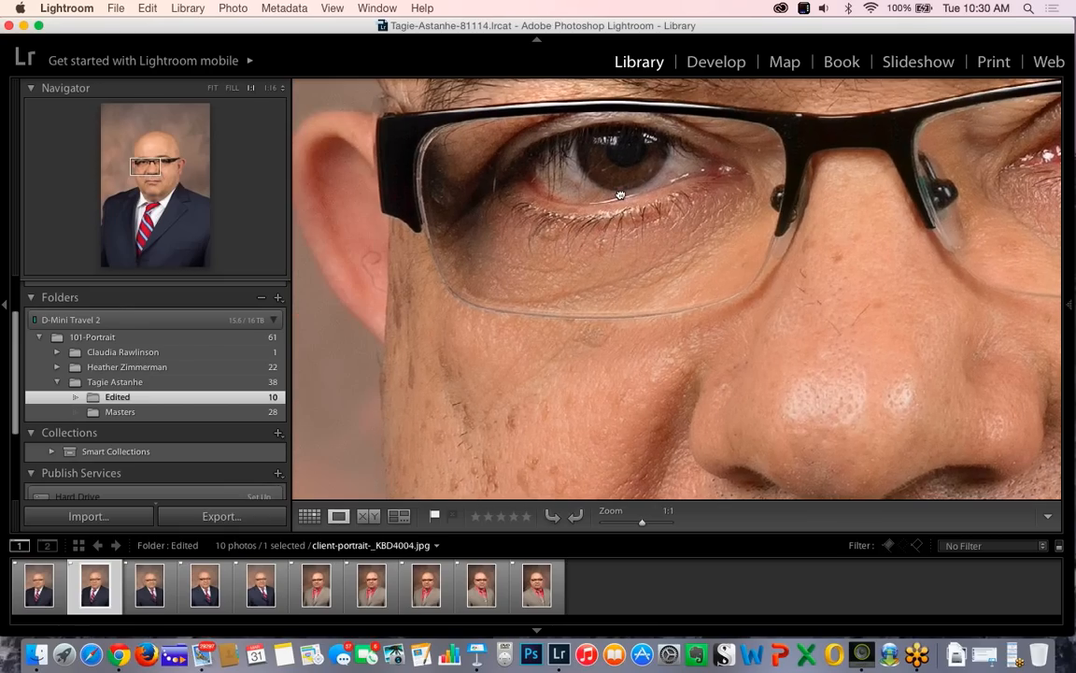
- Examine the nose, mouth and cheek of client-portrait-_KBD4004.jpg at 1:1 magnification
scroll(607, 221, "down", 2)
scroll(612, 262, "down", 5)
scroll(621, 271, "right", 4)
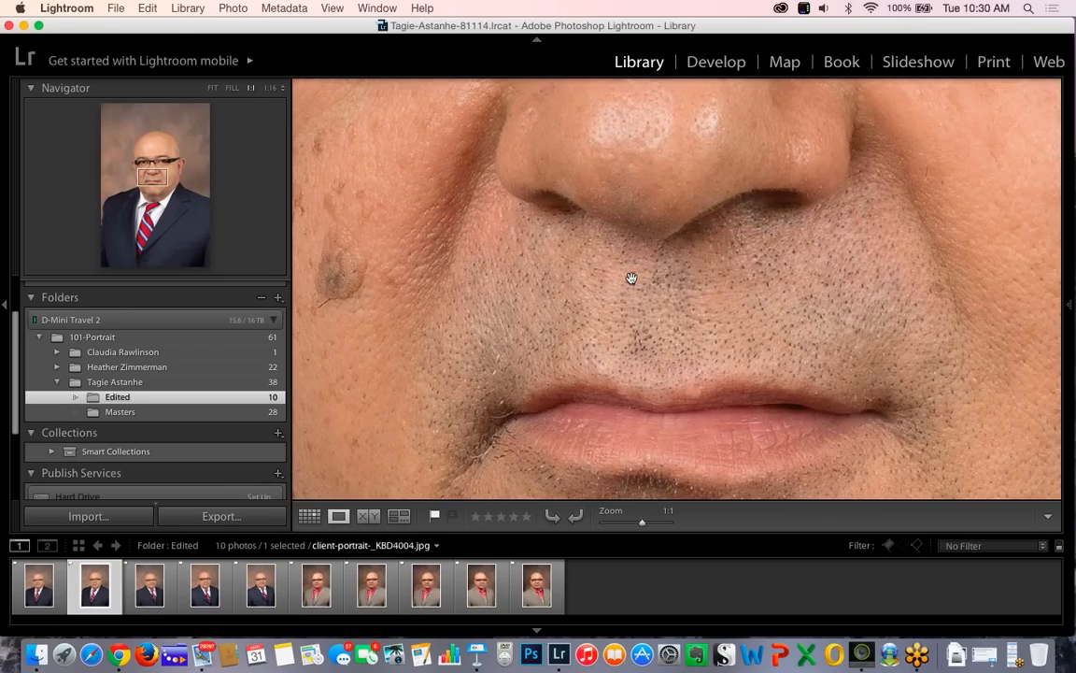
scroll(631, 279, "down", 2)
scroll(597, 269, "right", 3)
scroll(691, 278, "left", 4)
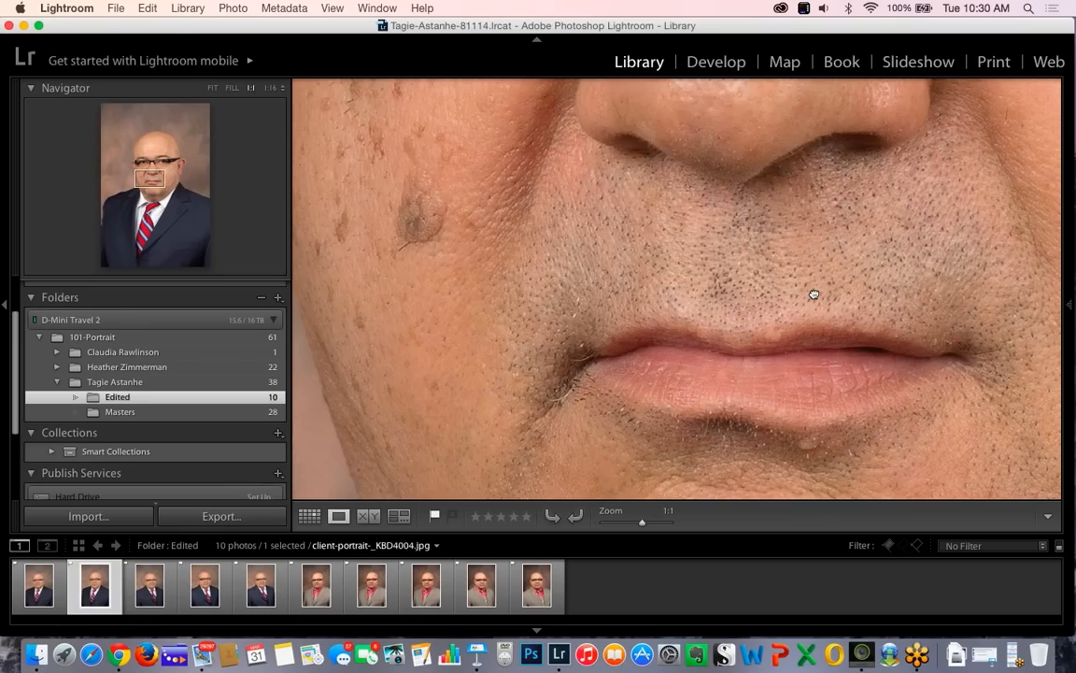
left_click_drag(813, 294, 838, 294)
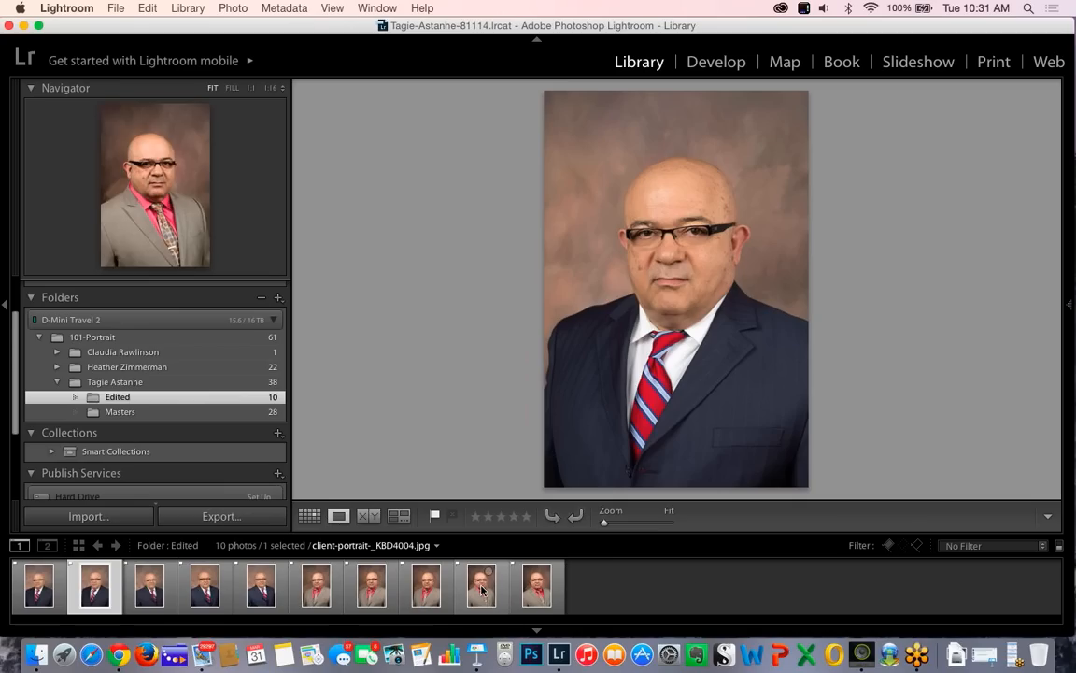
- Look through the portraits in the Edited folder one by one, from the last to the first and back to client-portrait-_KBD4028.jpg
left_click(523, 591)
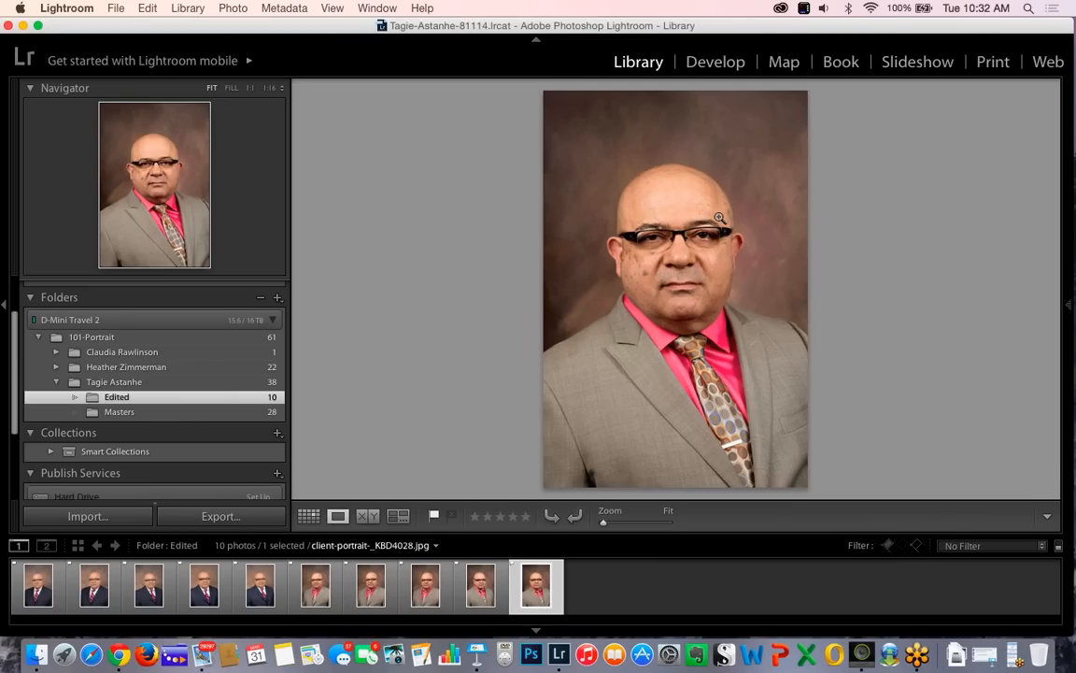
key("Left")
key("Left")
key("Left")
key("Left")
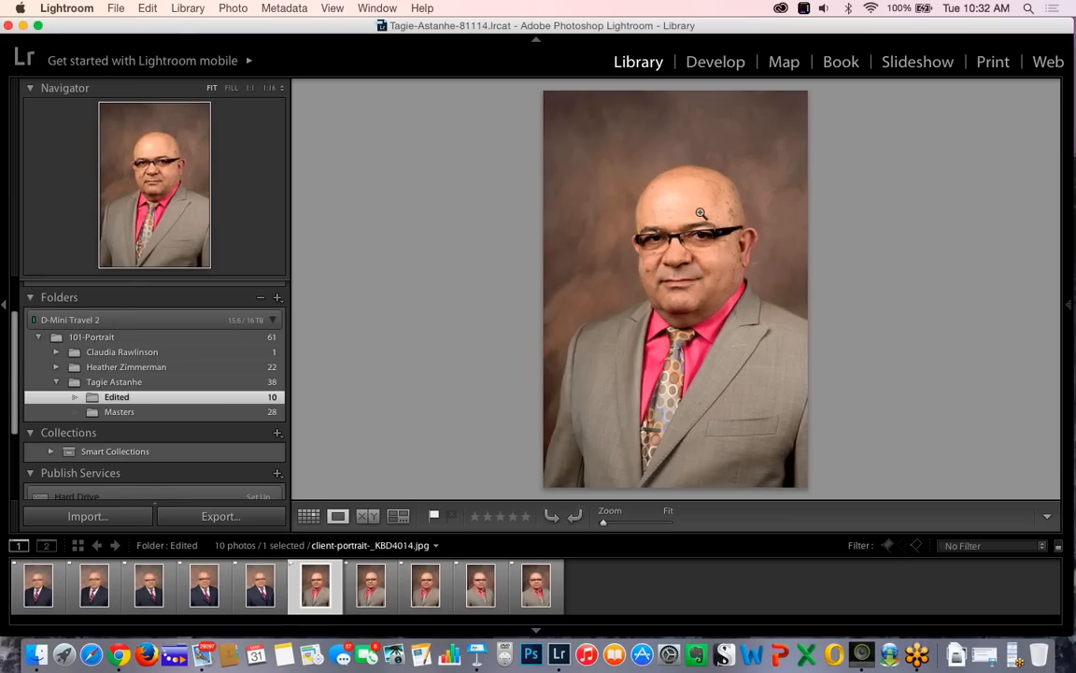
key("Left")
key("Left")
key("Left")
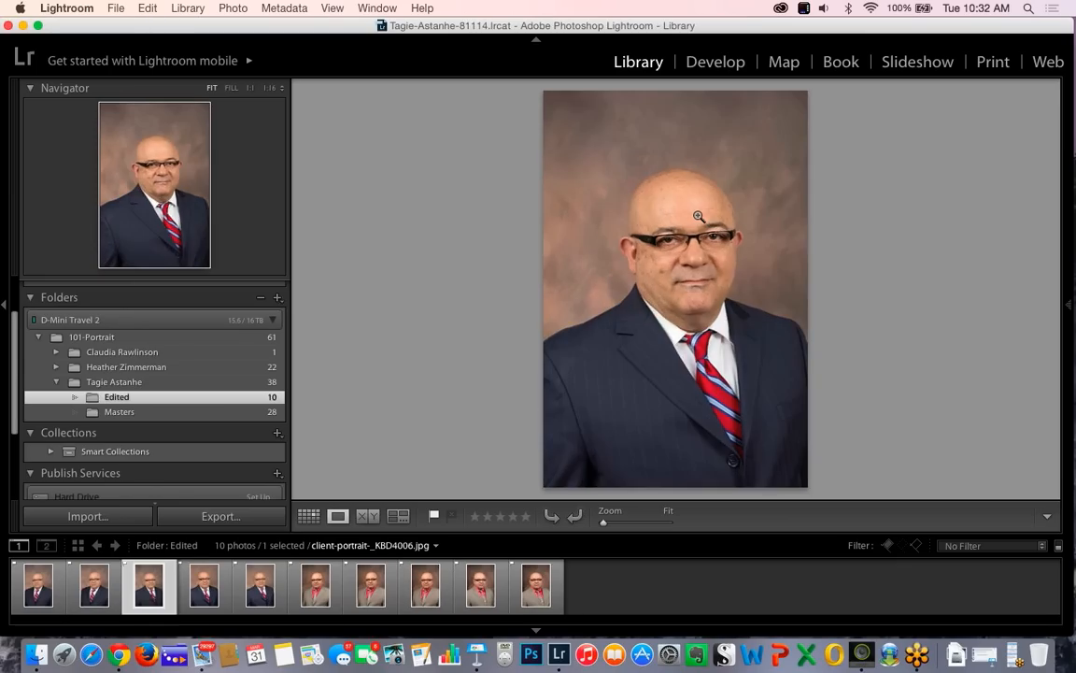
key("Left")
key("Left")
key("Right")
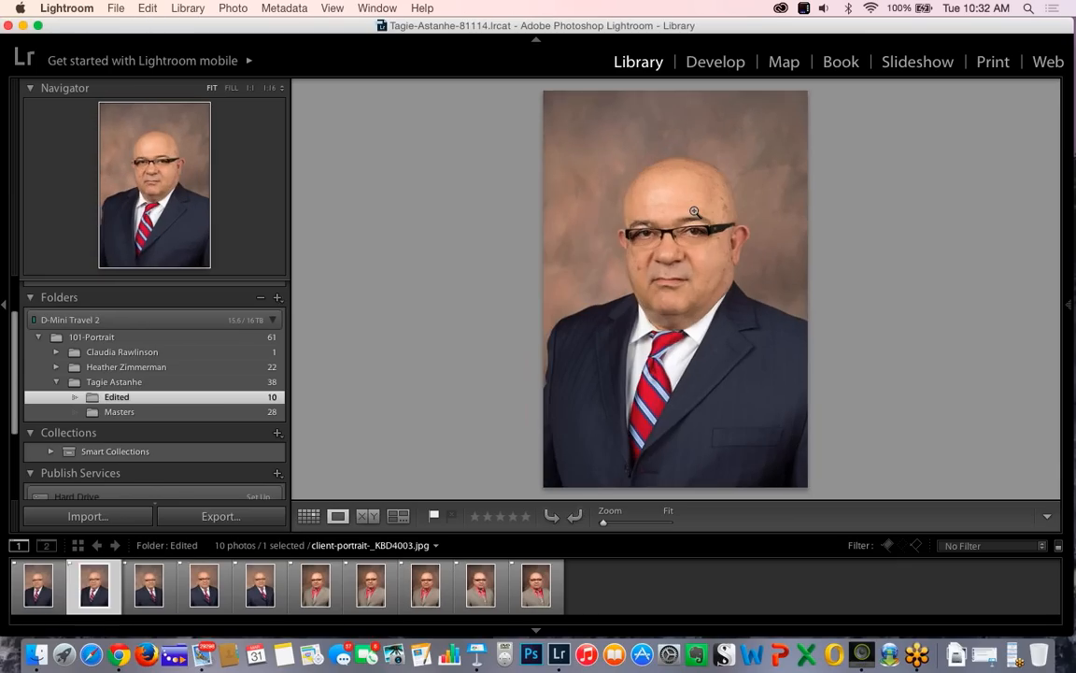
key("Right")
key("Right")
key("Right")
key("Right")
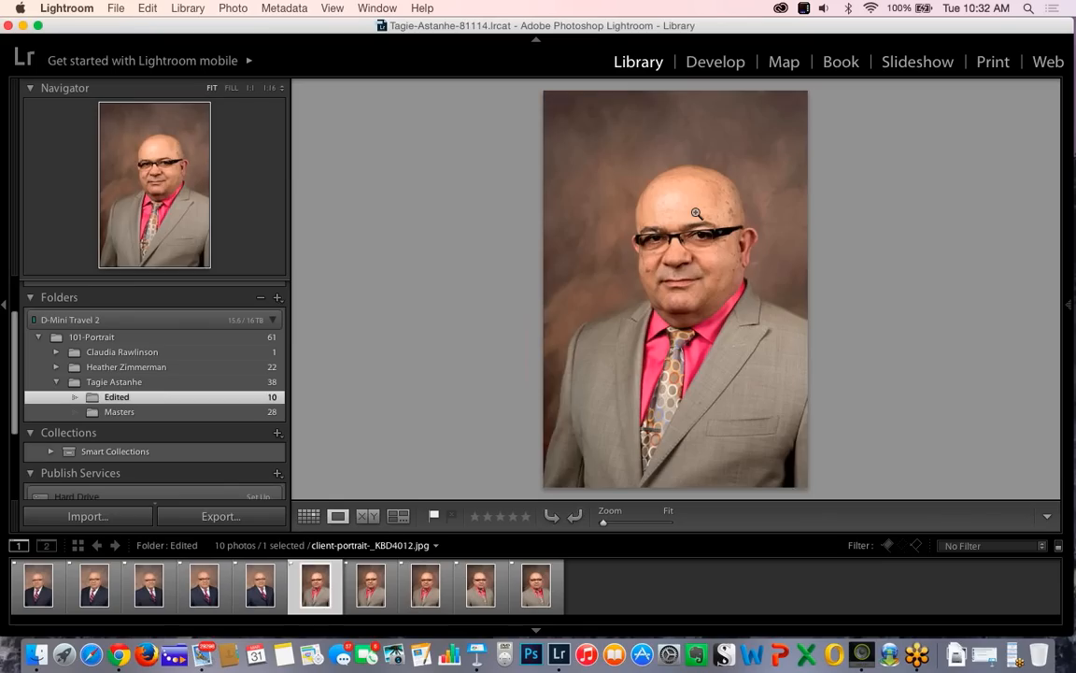
key("Right")
key("Right")
key("Right")
key("Right")
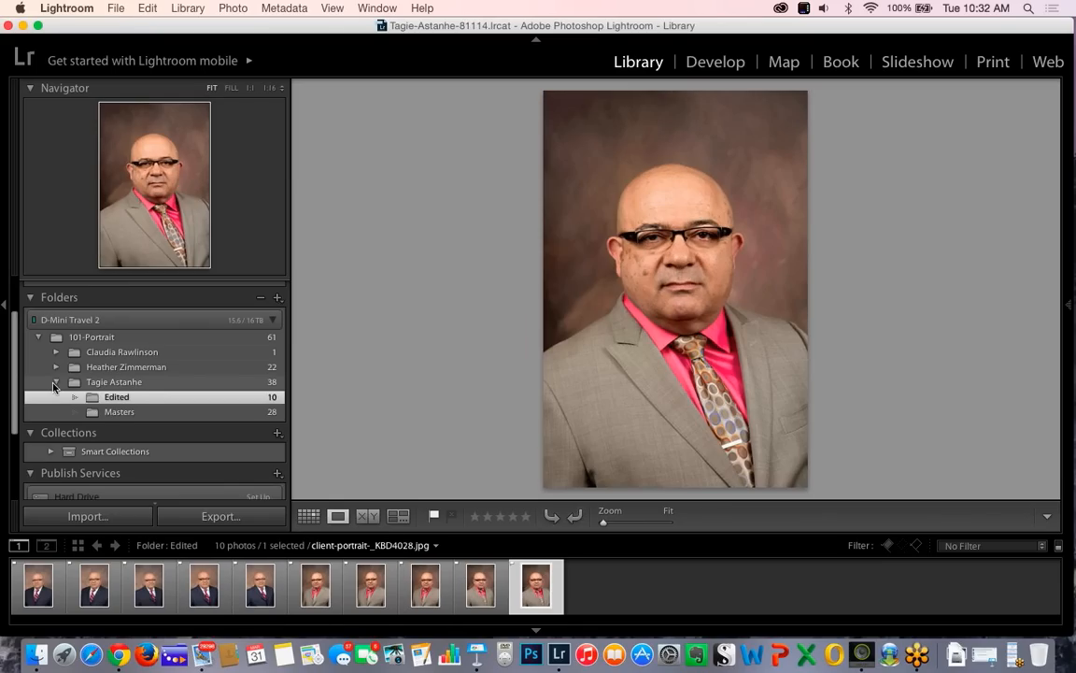
- Collapse the current client's folder and show the Masters folder of the client listed directly above it
left_click(56, 383)
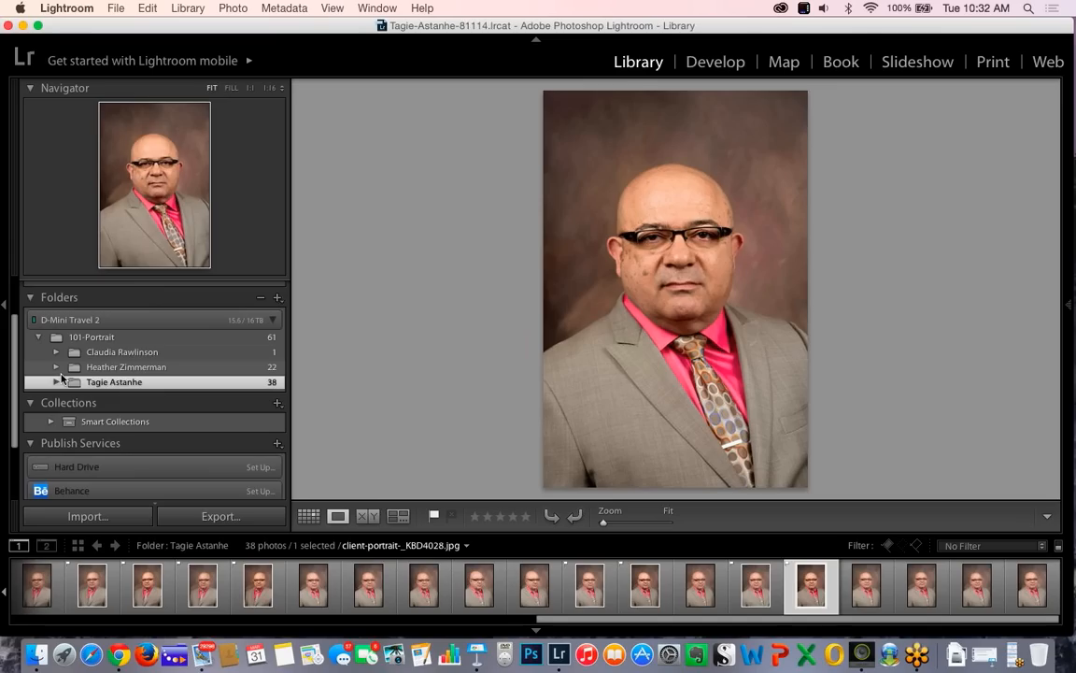
left_click(55, 367)
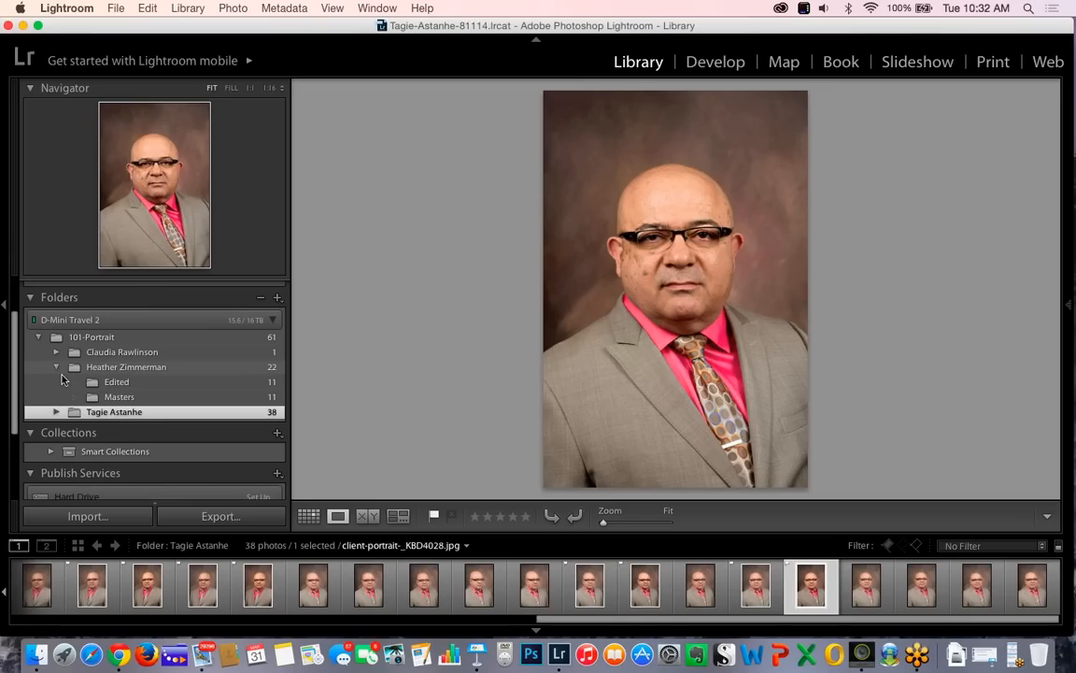
left_click(108, 397)
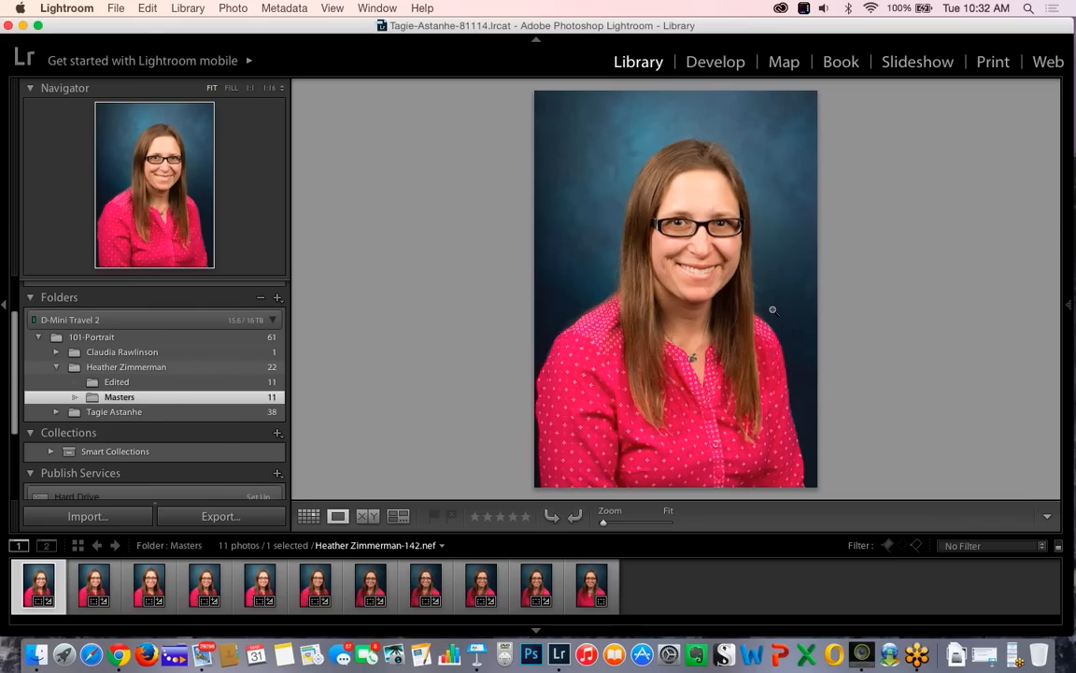
- Examine the eyes, glasses and nose in the first blue-background Masters portrait at 1:1, and return to the fitted view
left_click(698, 206)
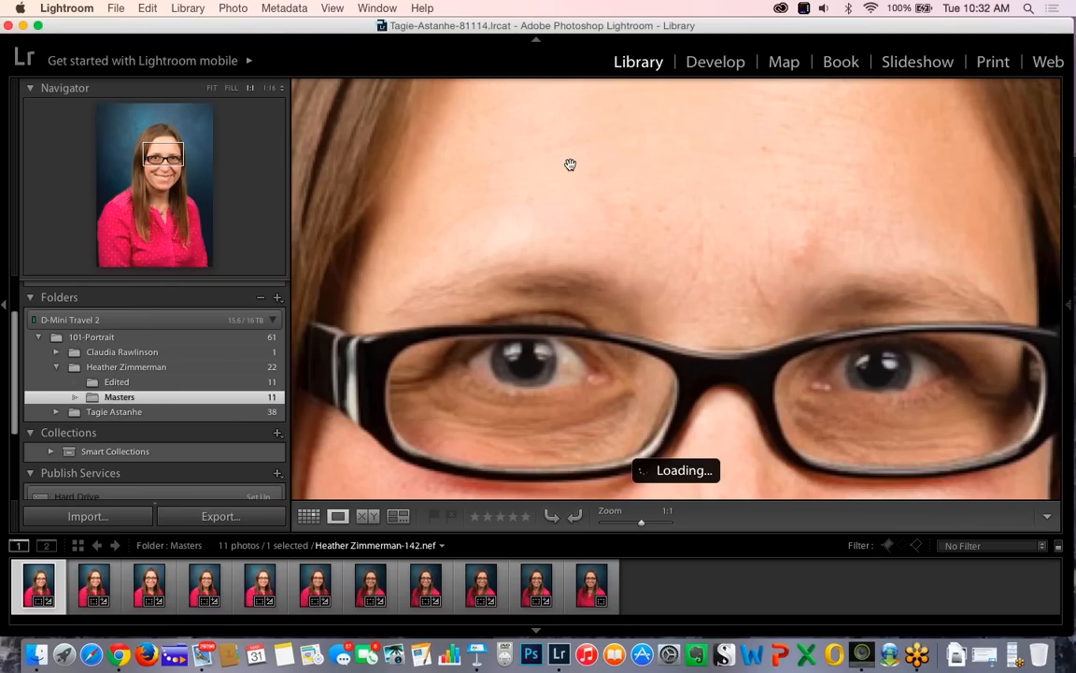
left_click_drag(704, 264, 625, 167)
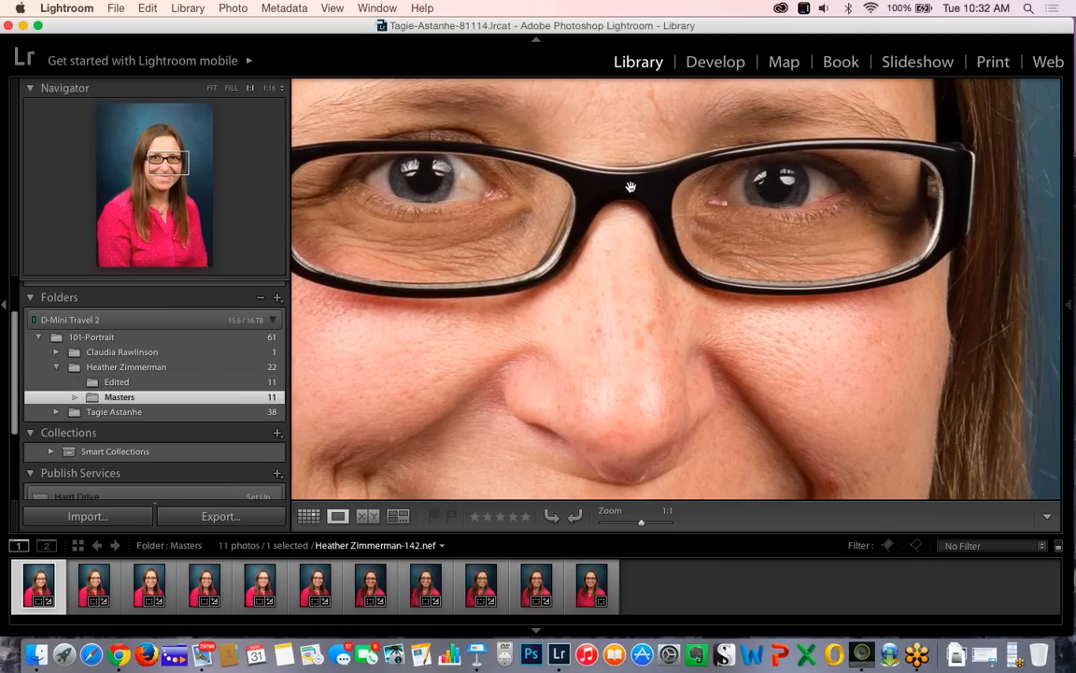
left_click_drag(635, 191, 817, 225)
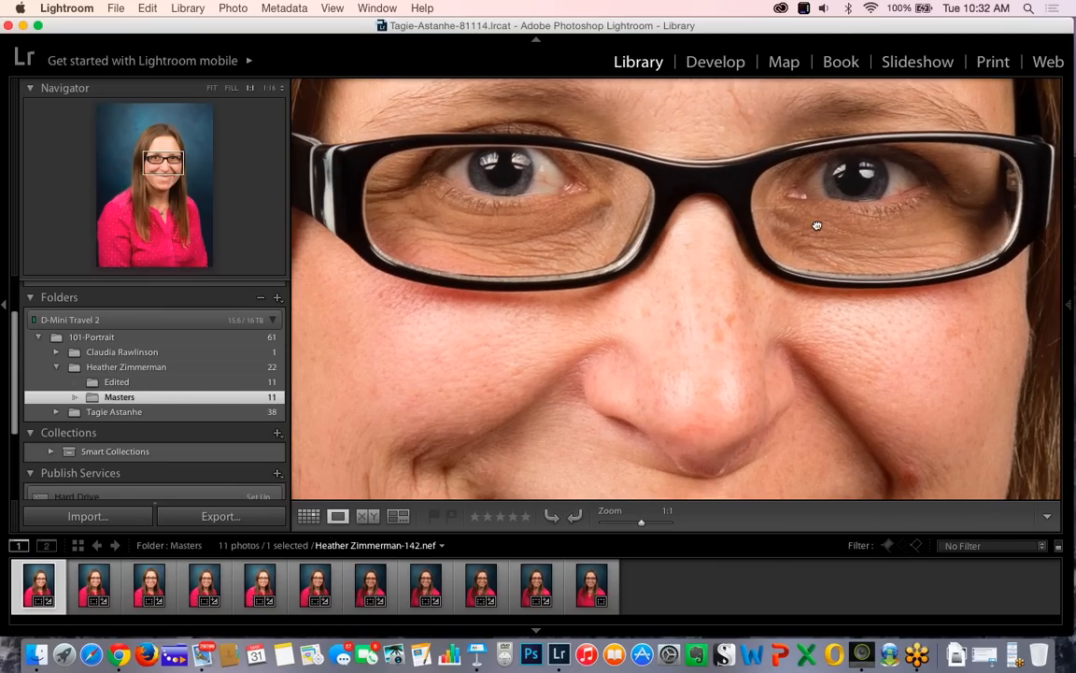
left_click_drag(699, 204, 727, 241)
left_click(727, 241)
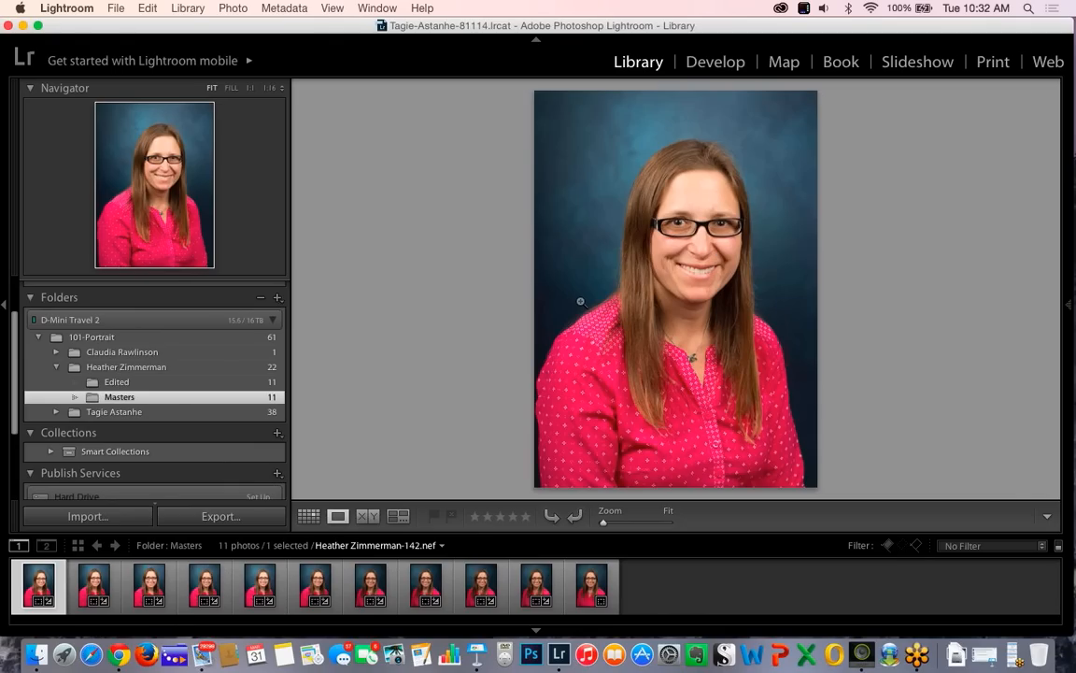
- Select all portraits in this Masters folder and review the capture date, exposure and camera metadata of the first one
left_click(85, 604)
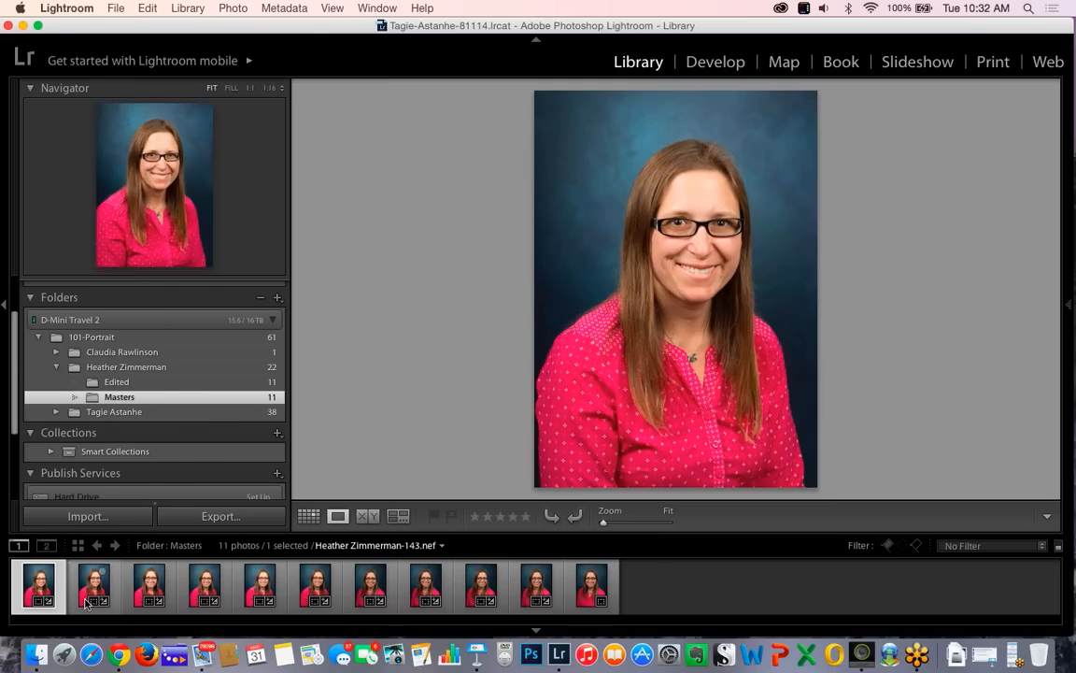
left_click(588, 587, "shift")
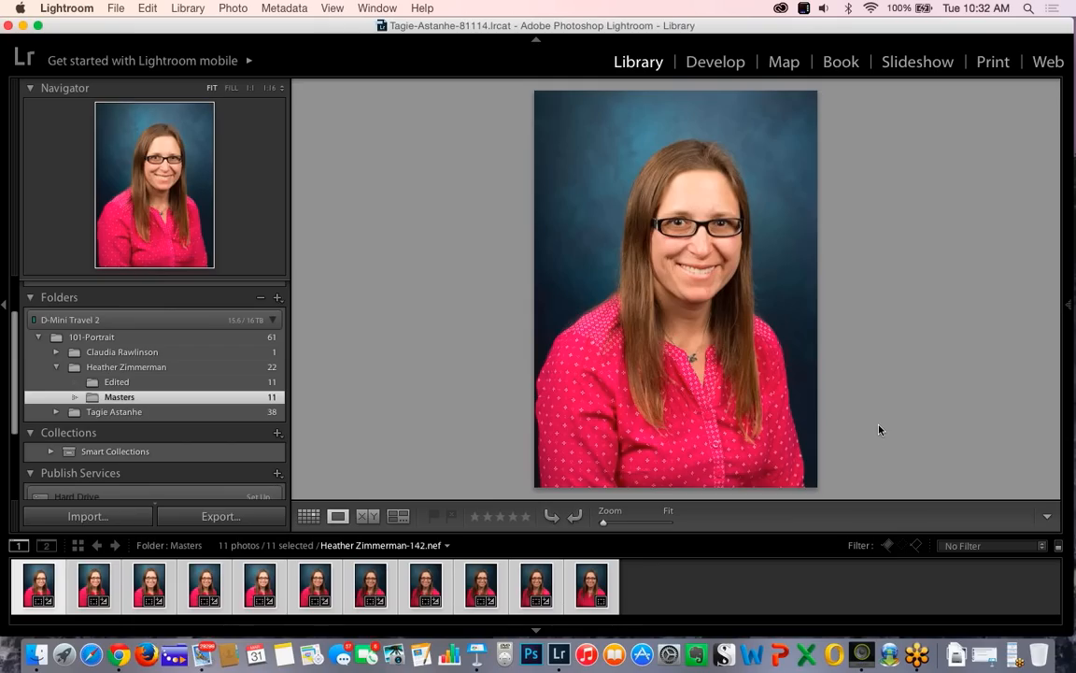
left_click(1067, 280)
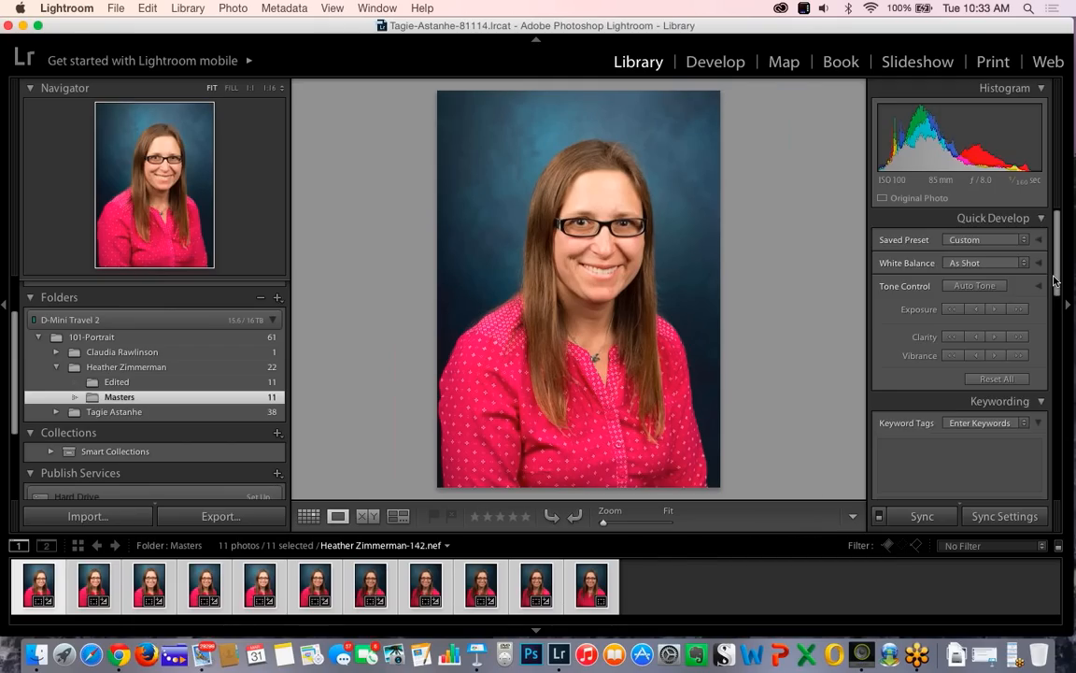
left_click_drag(1054, 280, 1068, 476)
scroll(960, 478, "up", 1)
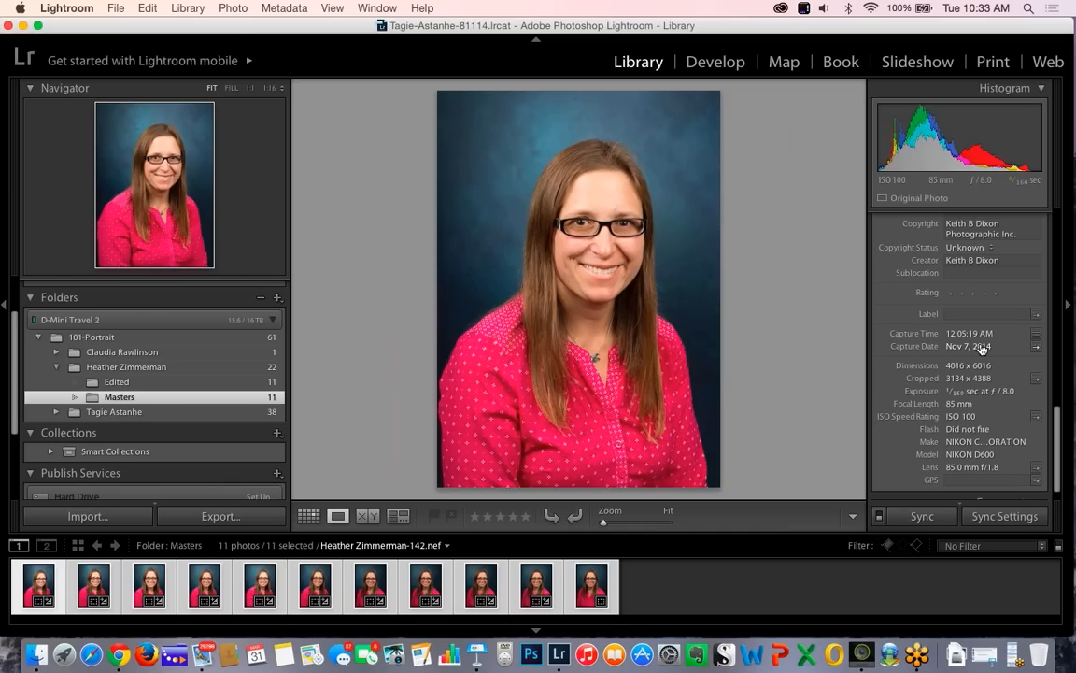
left_click_drag(1053, 422, 1075, 439)
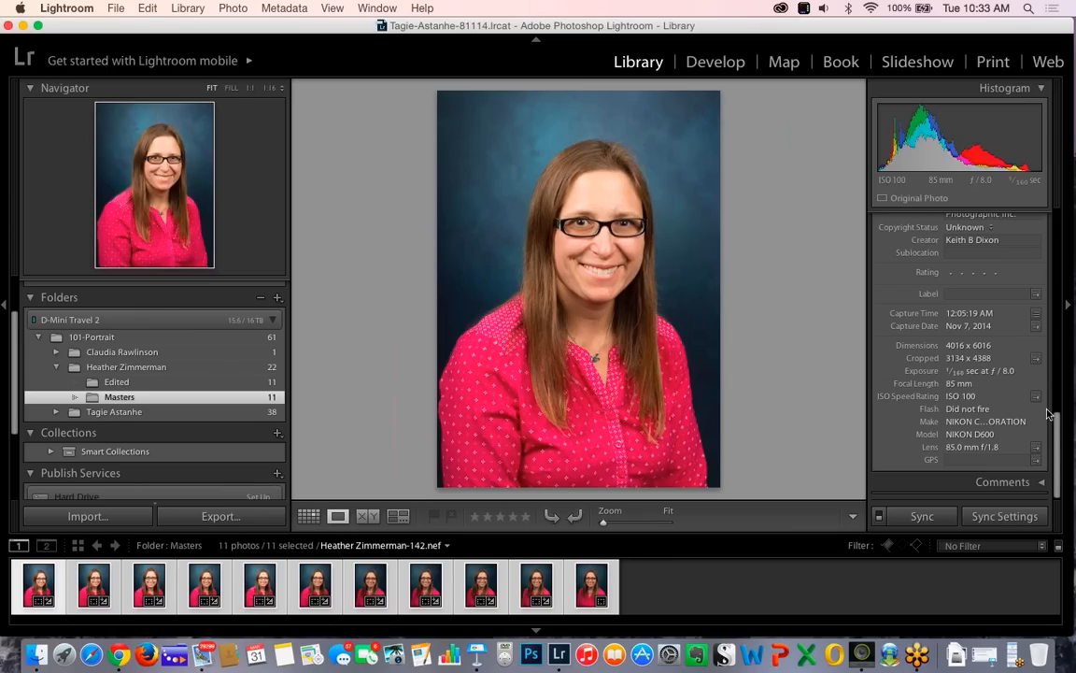
left_click(117, 7)
mouse_move(147, 65)
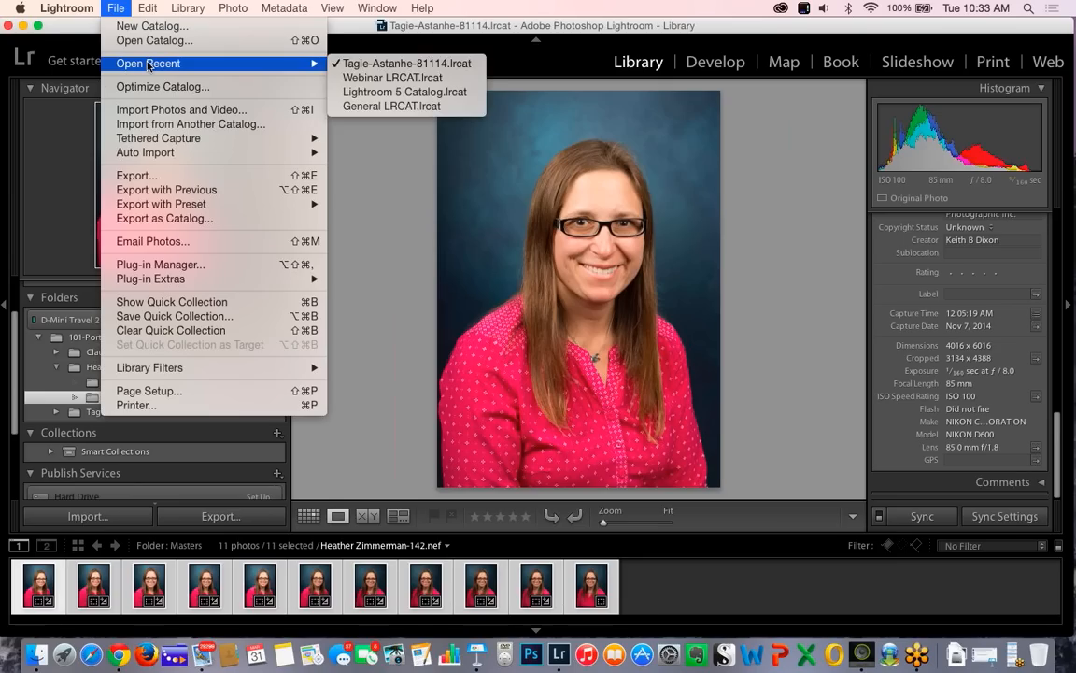
mouse_move(173, 211)
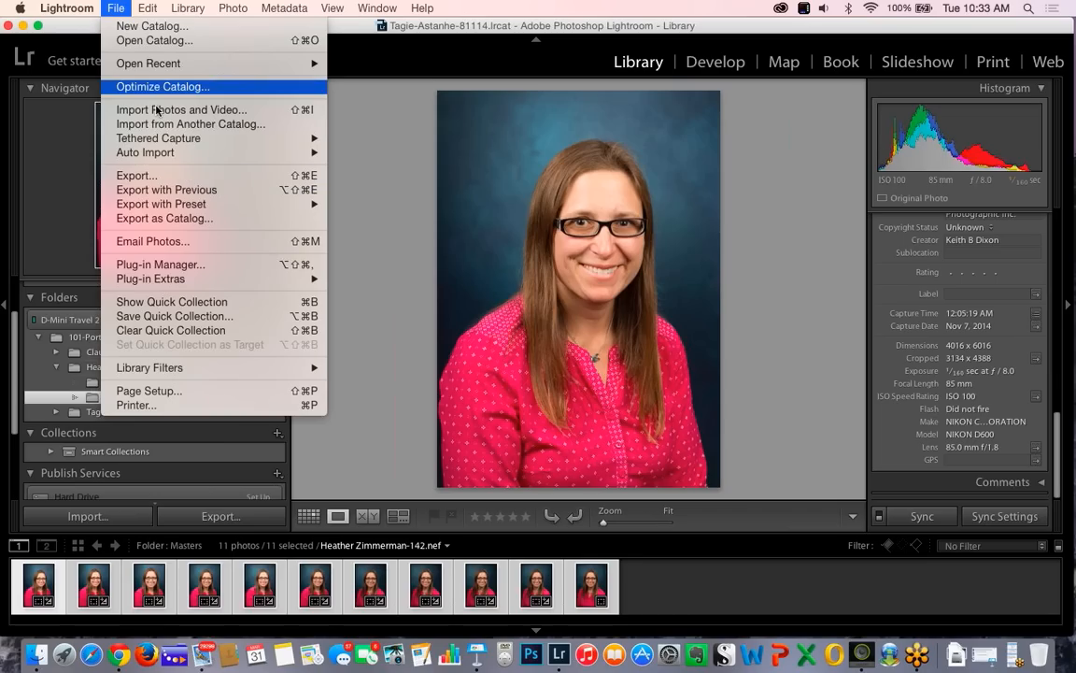
left_click(136, 176)
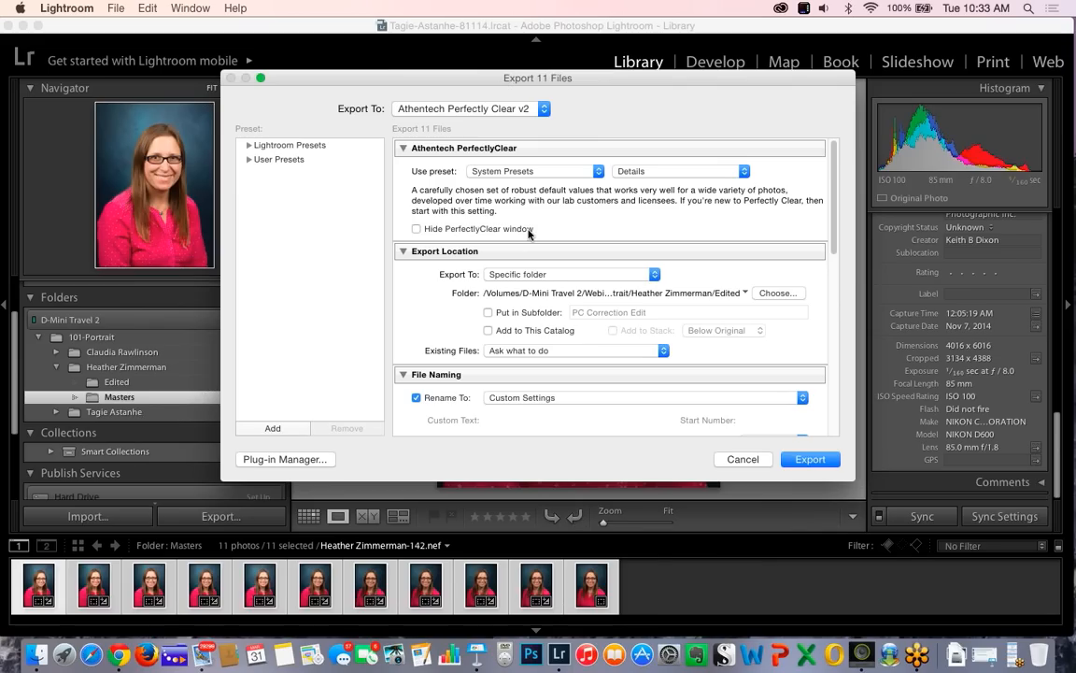
left_click(736, 461)
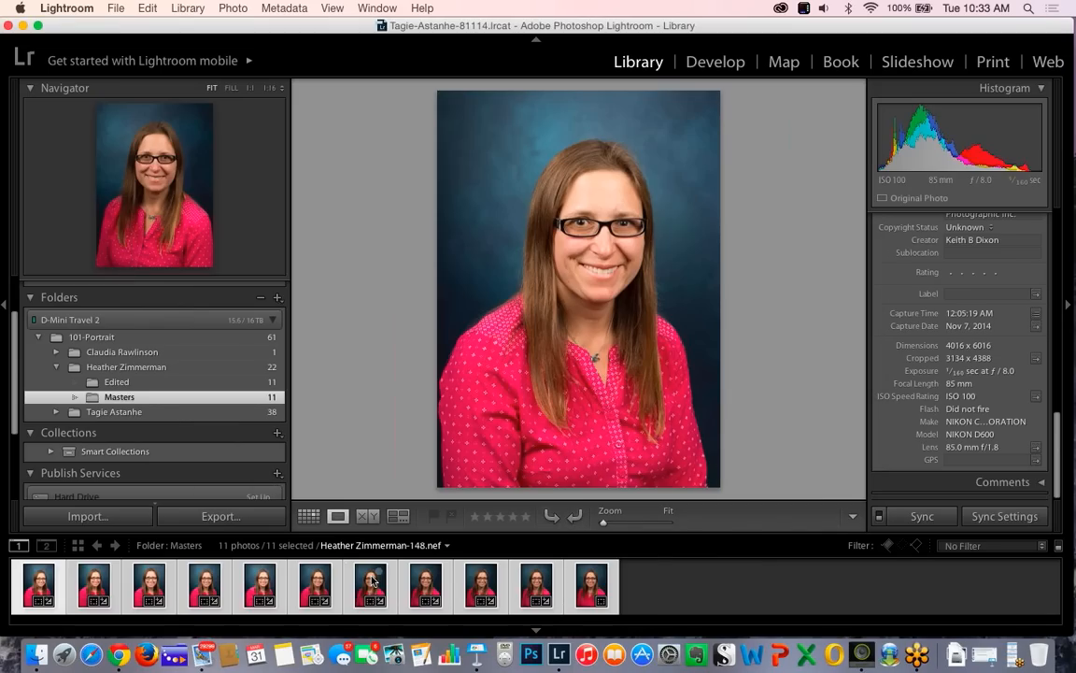
- Try to send the selected Masters portraits to PerfectlyClear v2 for external editing
right_click(365, 587)
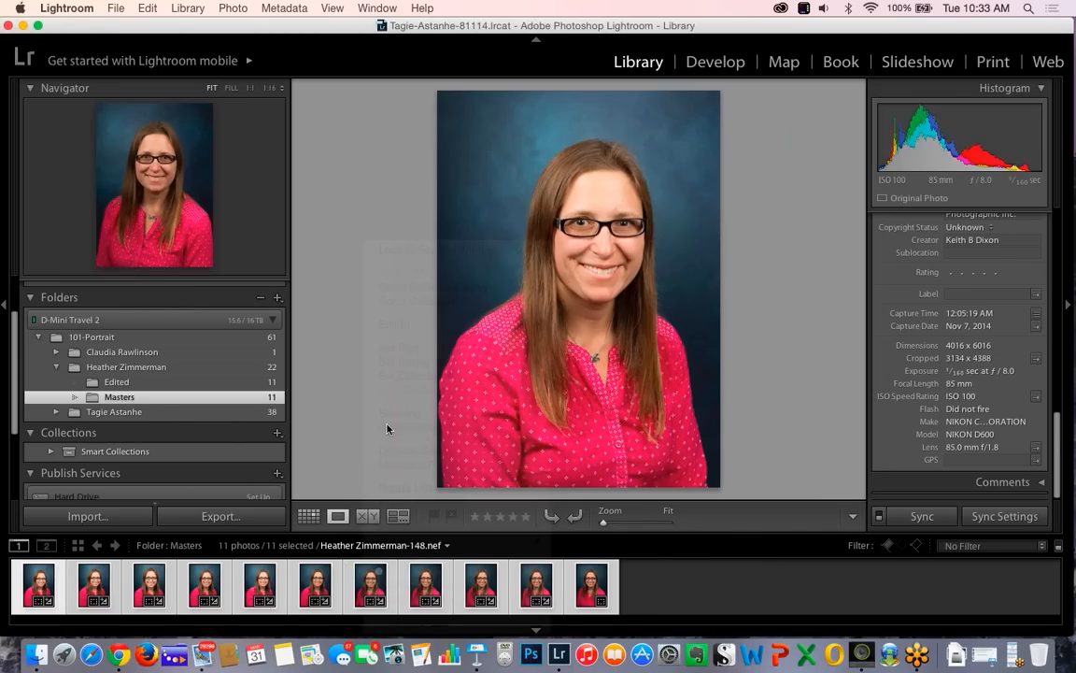
left_click(387, 429)
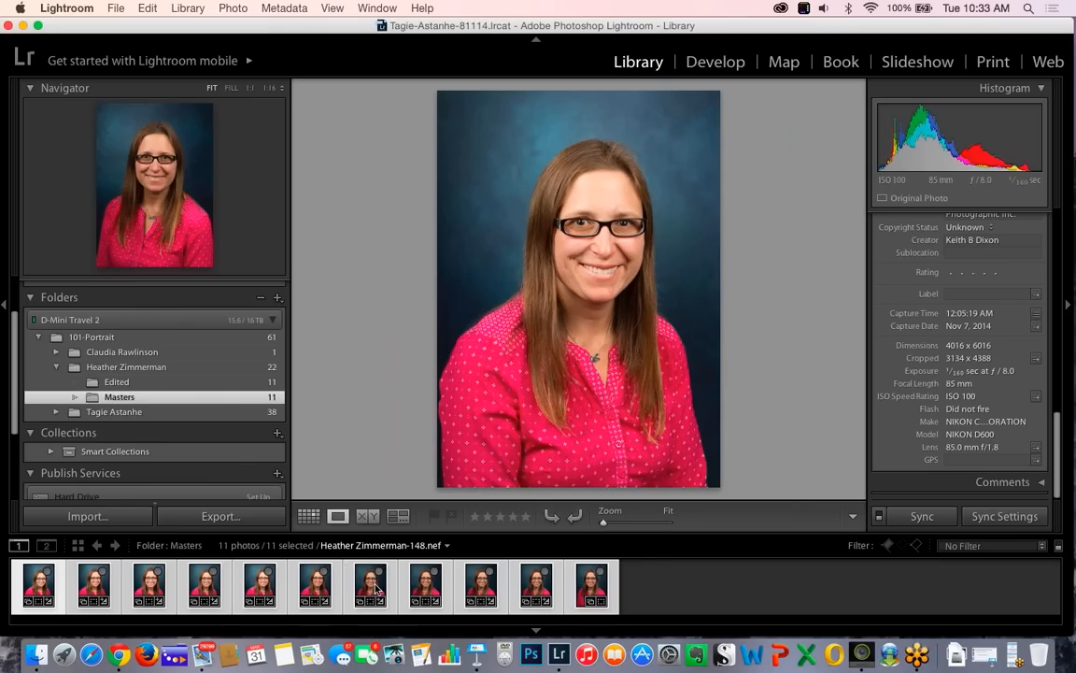
right_click(376, 588)
mouse_move(457, 326)
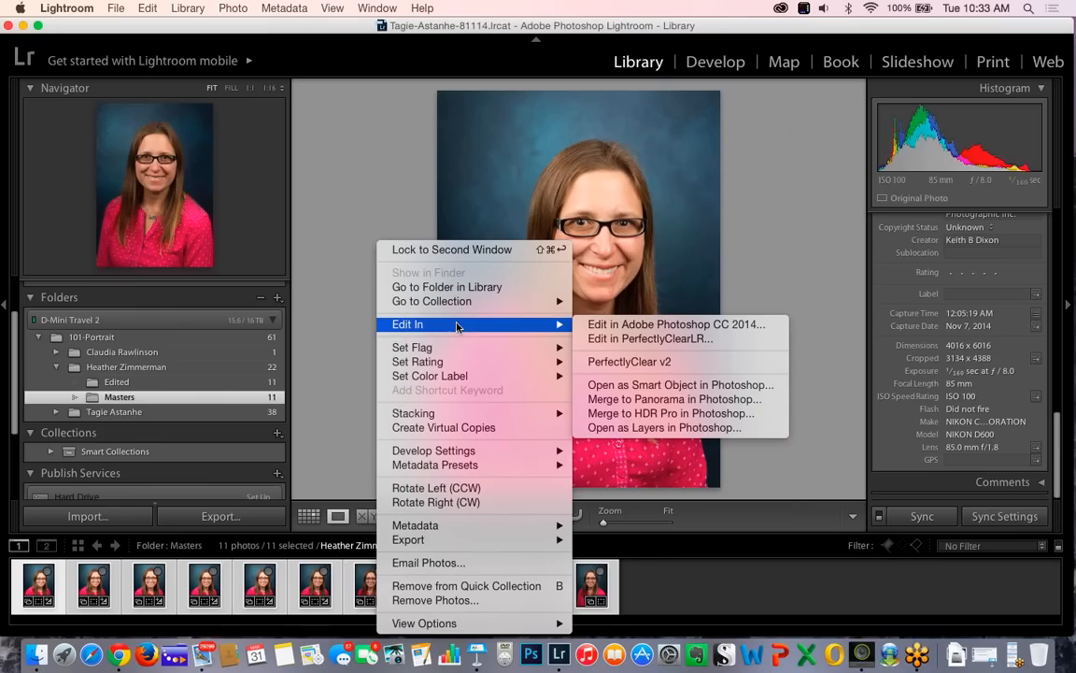
left_click(597, 364)
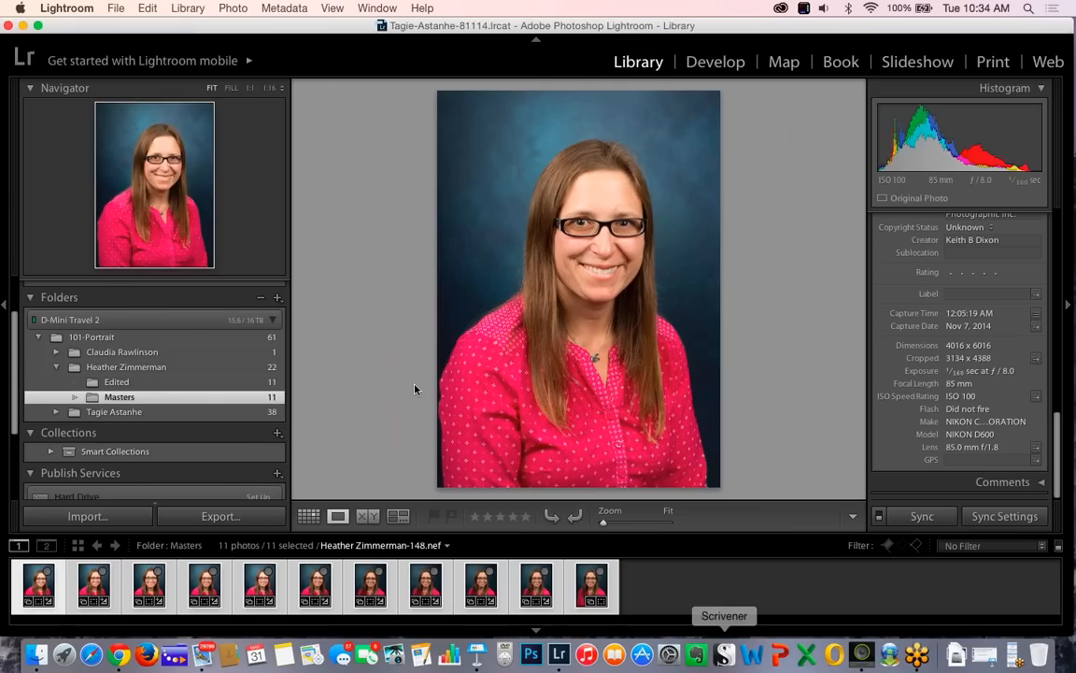
- Open the export settings for the selected portraits and set the Perfectly Clear correction to the user preset 101-Round Face
left_click(117, 11)
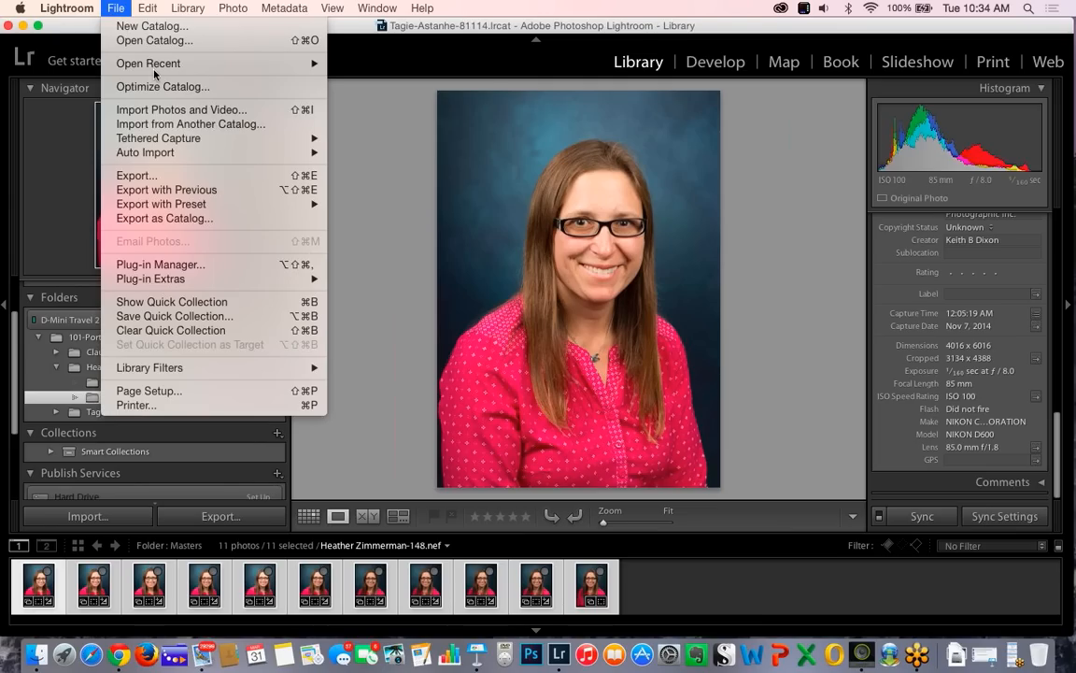
left_click(154, 179)
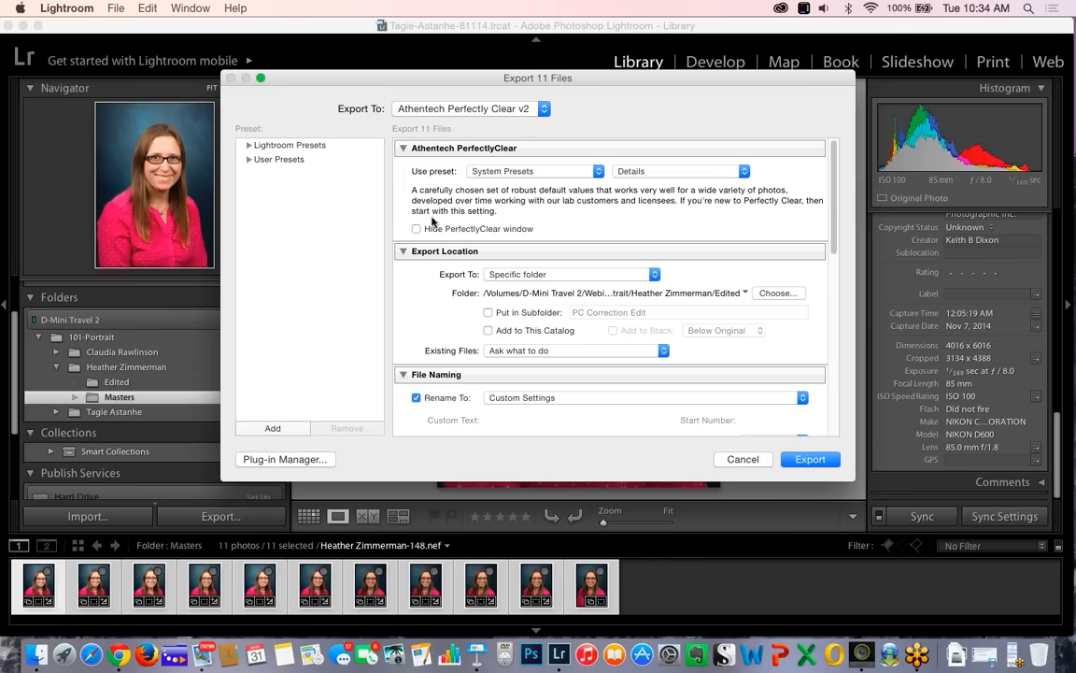
left_click(599, 172)
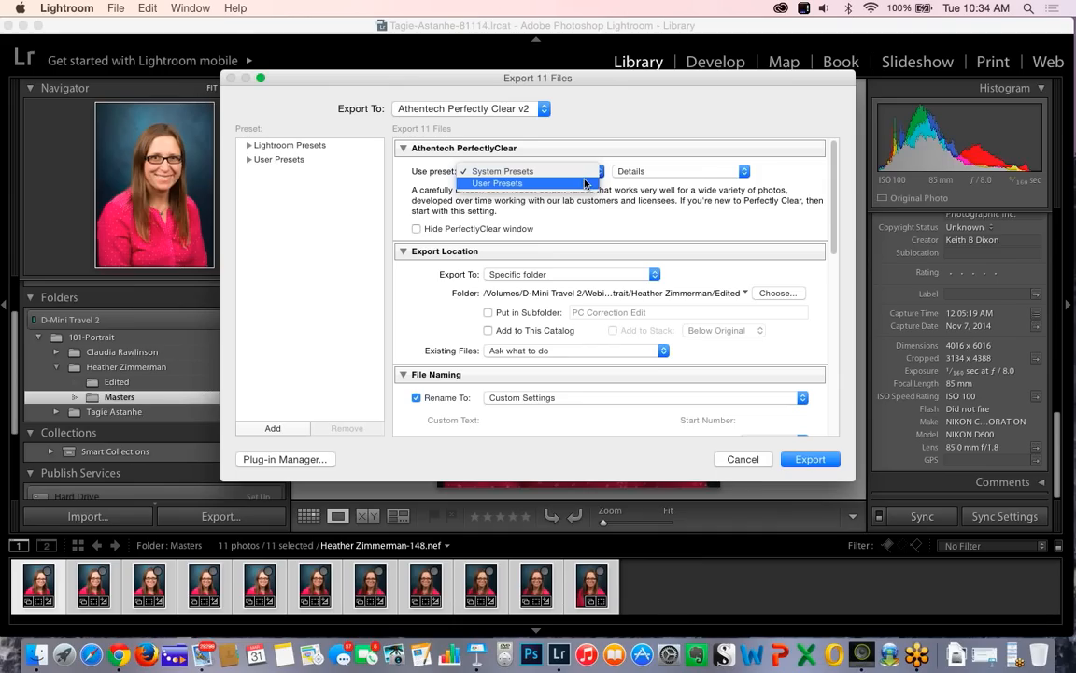
left_click(586, 183)
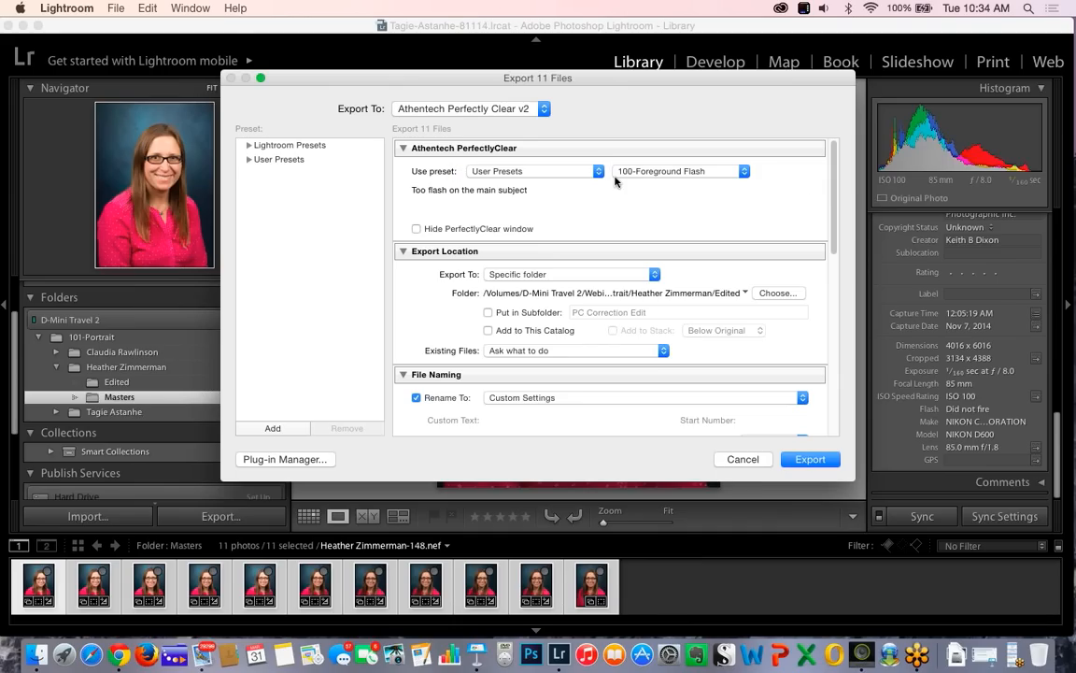
left_click(739, 172)
left_click(740, 184)
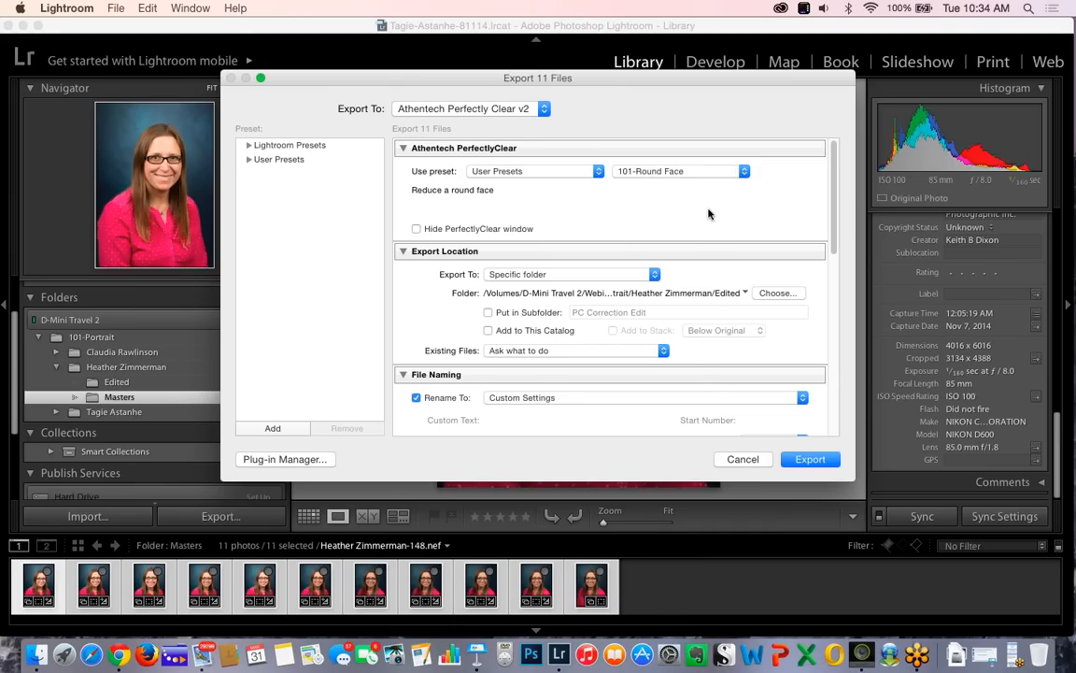
- Try the user preset 100-Foreground Flash, switch the correction to the Details system preset, and export the selected portraits to Perfectly Clear
key("super+alt+e")
left_click(574, 456)
left_click(744, 171)
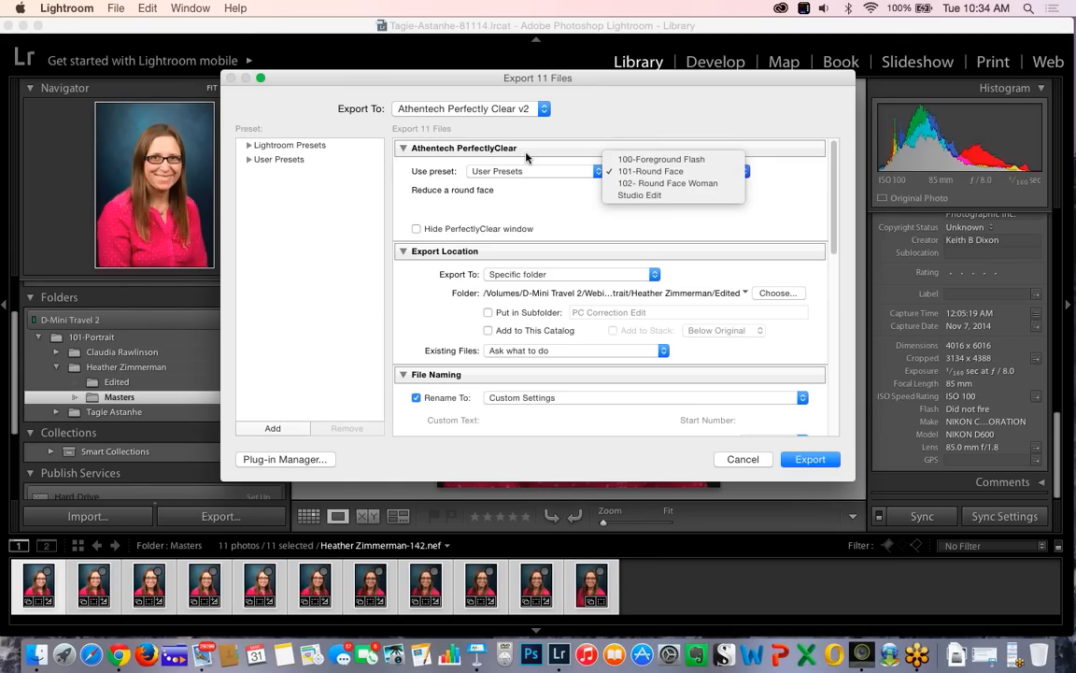
left_click(628, 160)
left_click(567, 168)
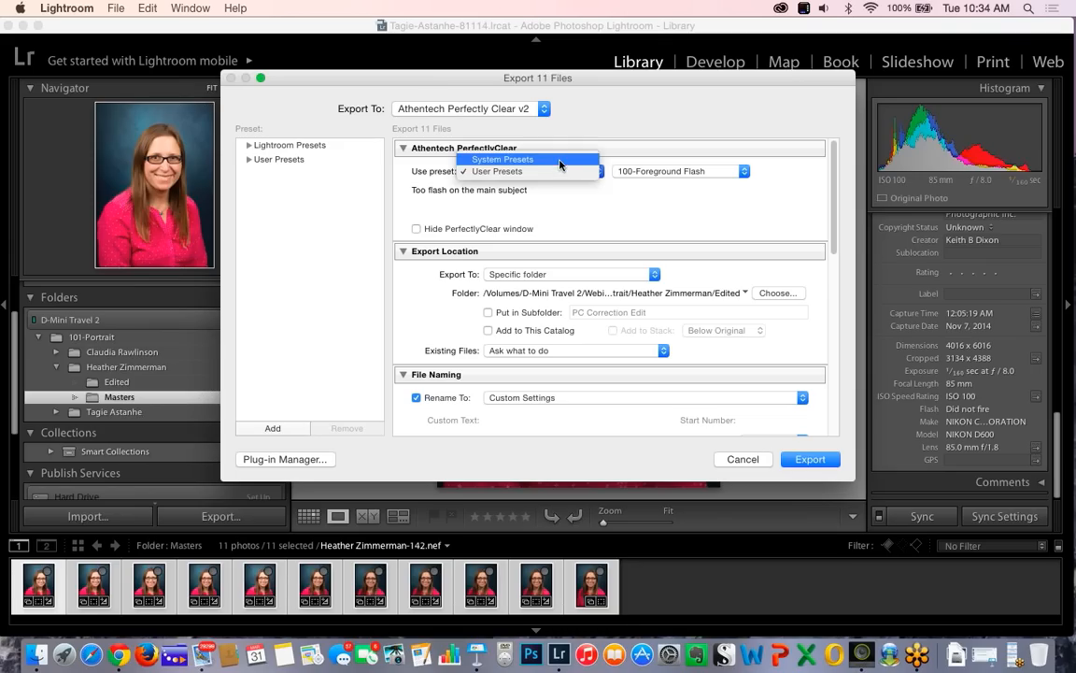
left_click(559, 158)
left_click(801, 462)
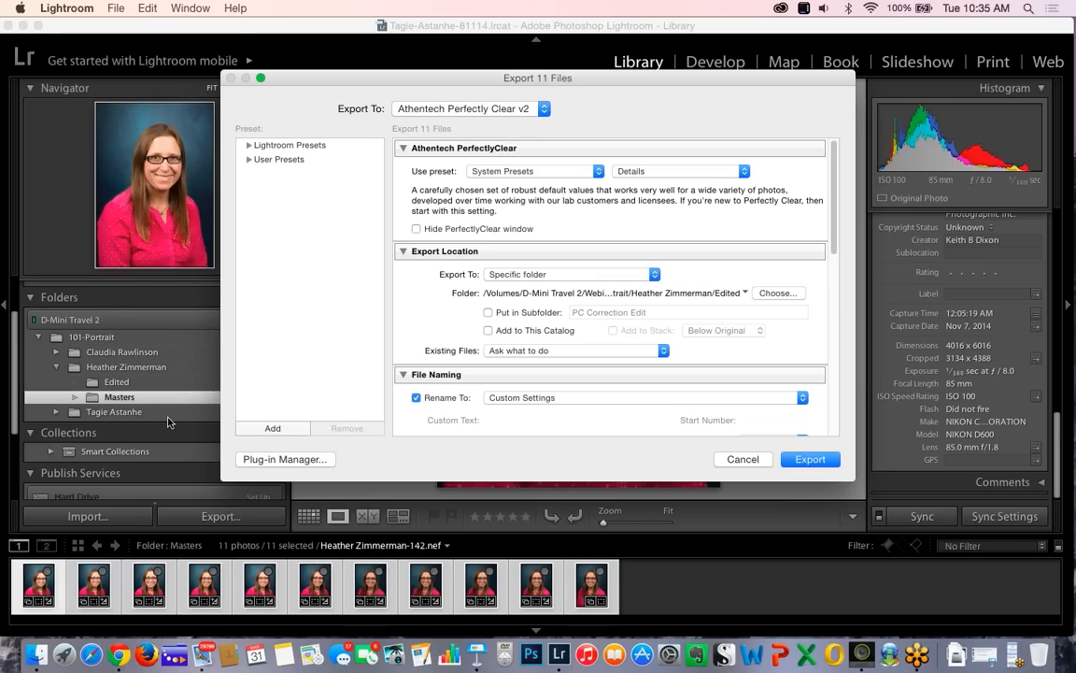
left_click(809, 460)
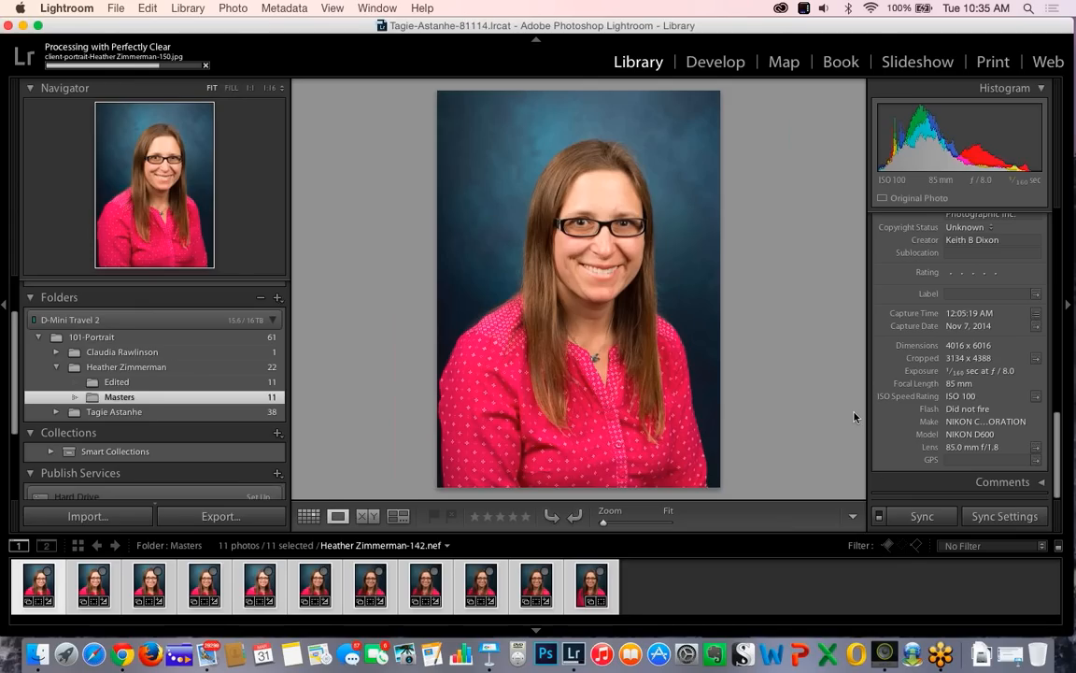
left_click_drag(464, 28, 455, 25)
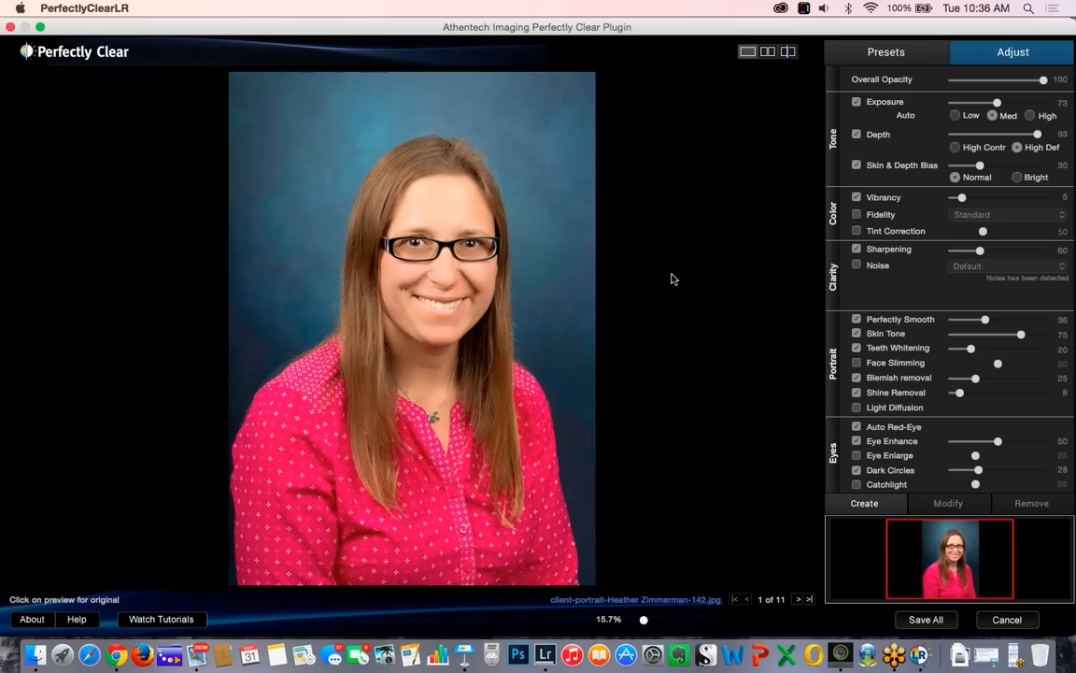
- Compare the first portrait's face before and after correction in split view, zoomed to 71.6% around the eyes, skin and teeth
left_click(787, 54)
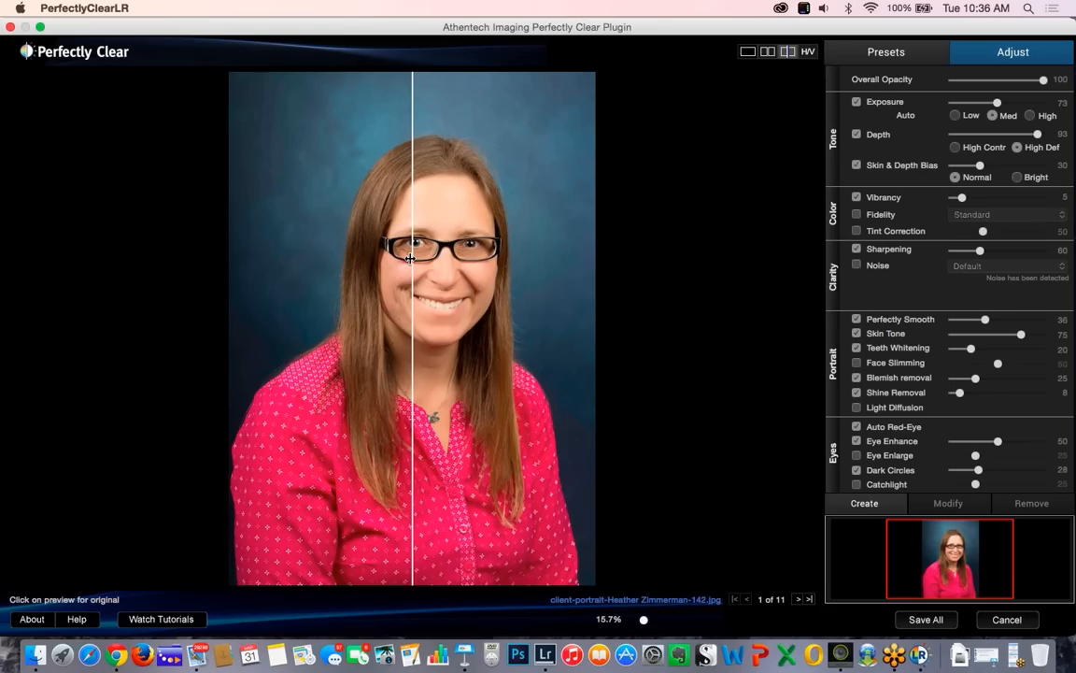
left_click_drag(410, 258, 441, 262)
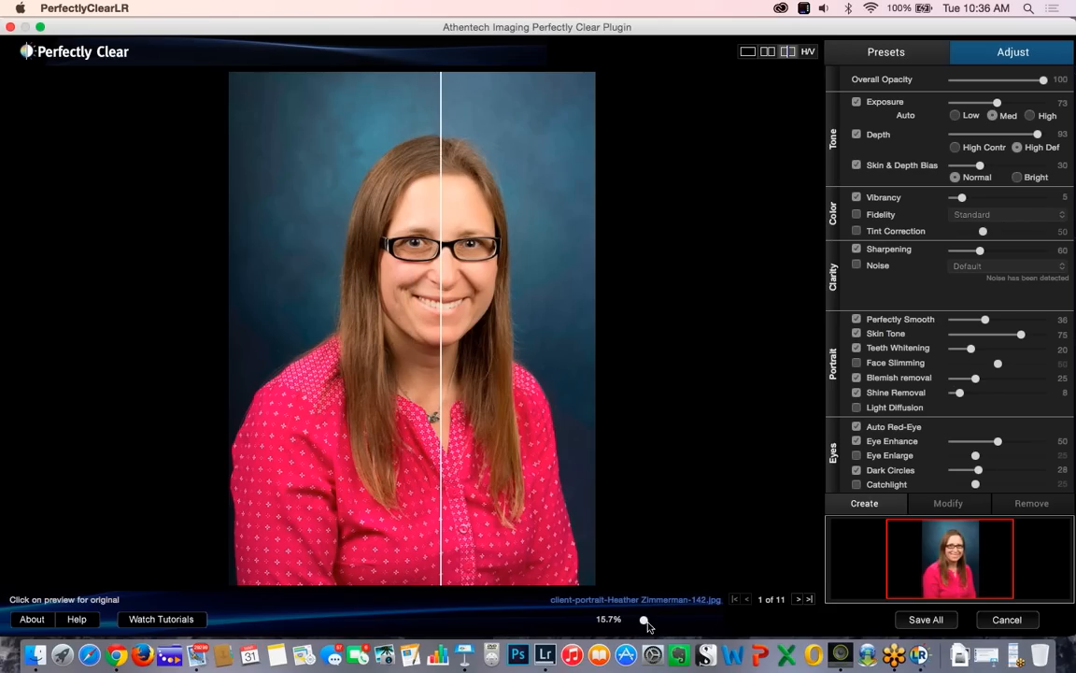
left_click_drag(645, 620, 682, 620)
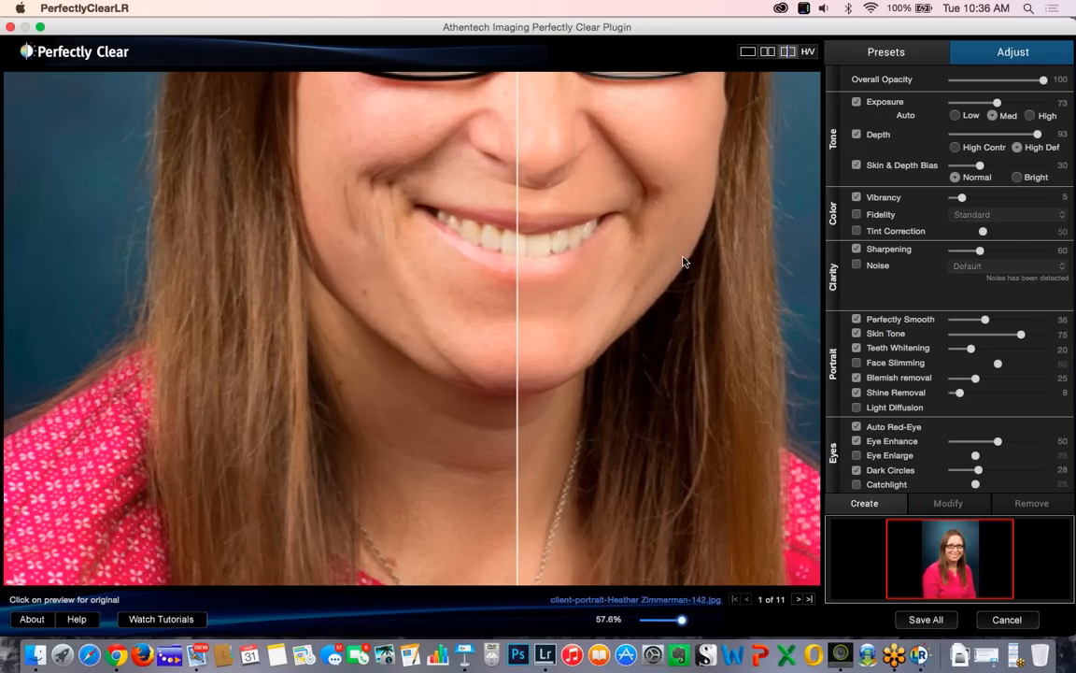
scroll(596, 306, "up", 5)
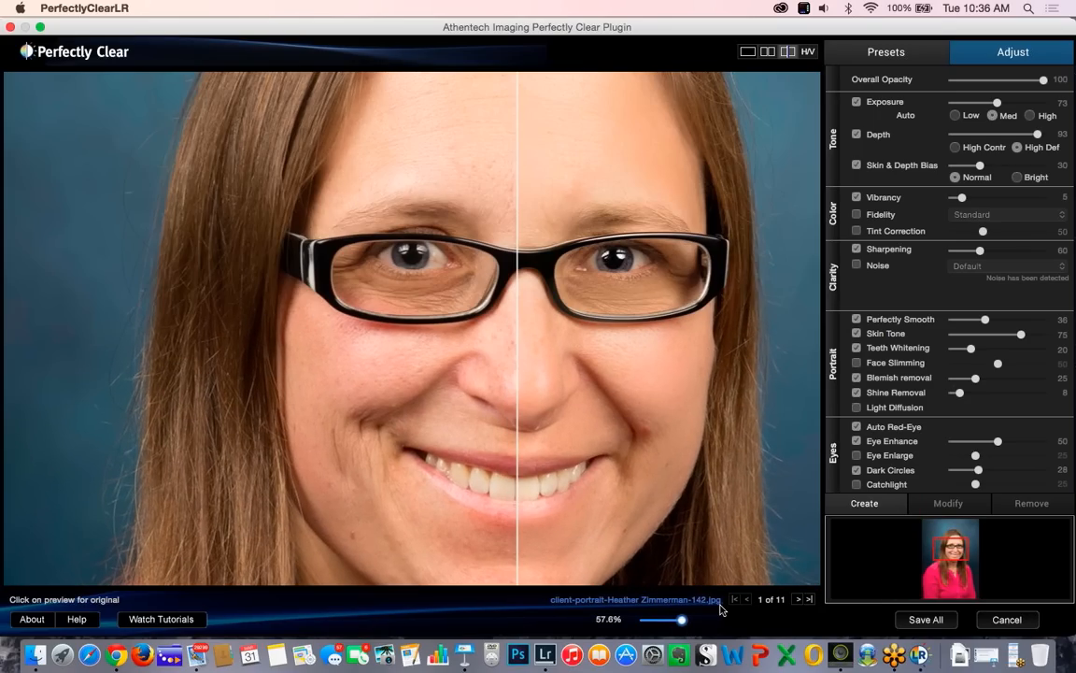
left_click_drag(691, 624, 697, 622)
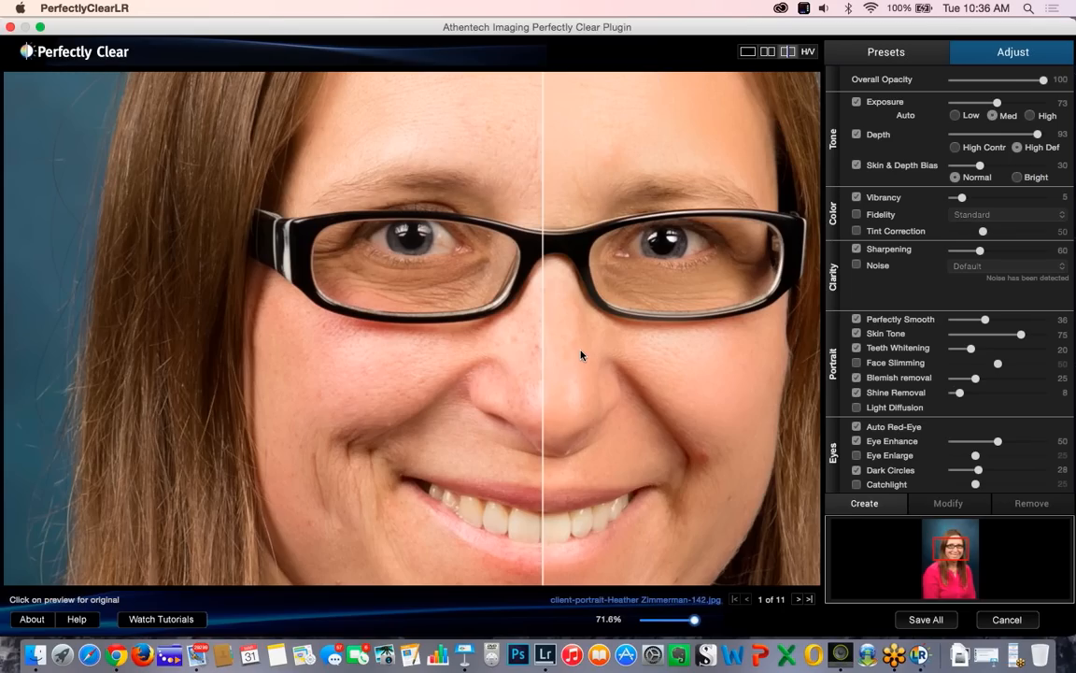
left_click_drag(538, 320, 428, 323)
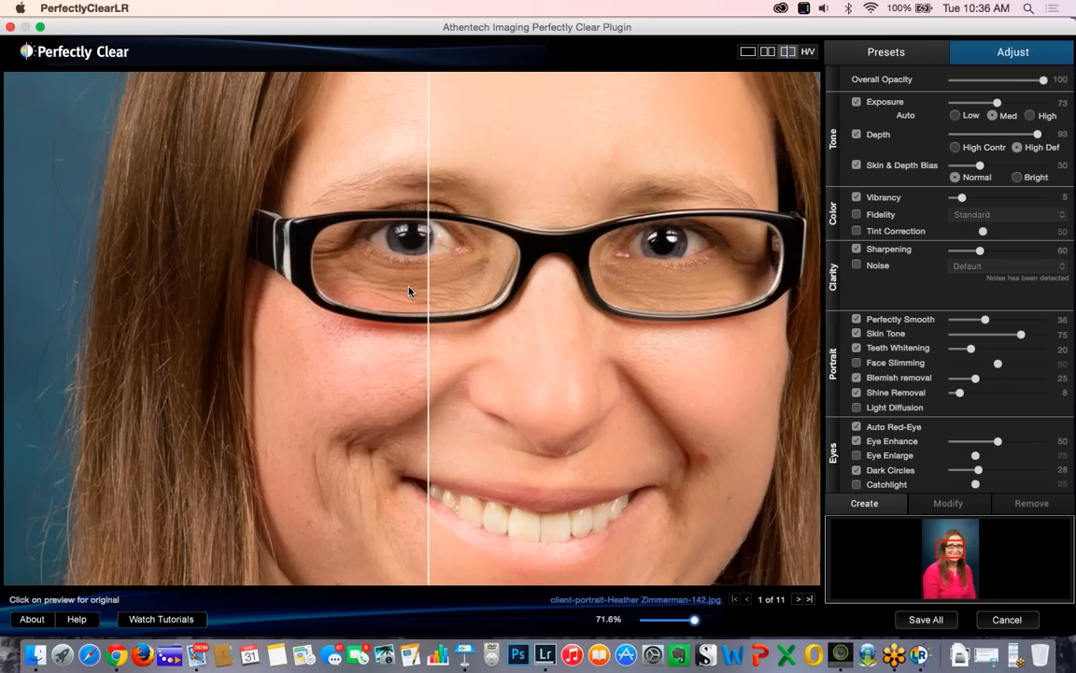
mouse_move(408, 291)
left_mouse_down()
mouse_move(307, 287)
mouse_move(500, 297)
mouse_move(346, 307)
mouse_move(411, 308)
left_mouse_up()
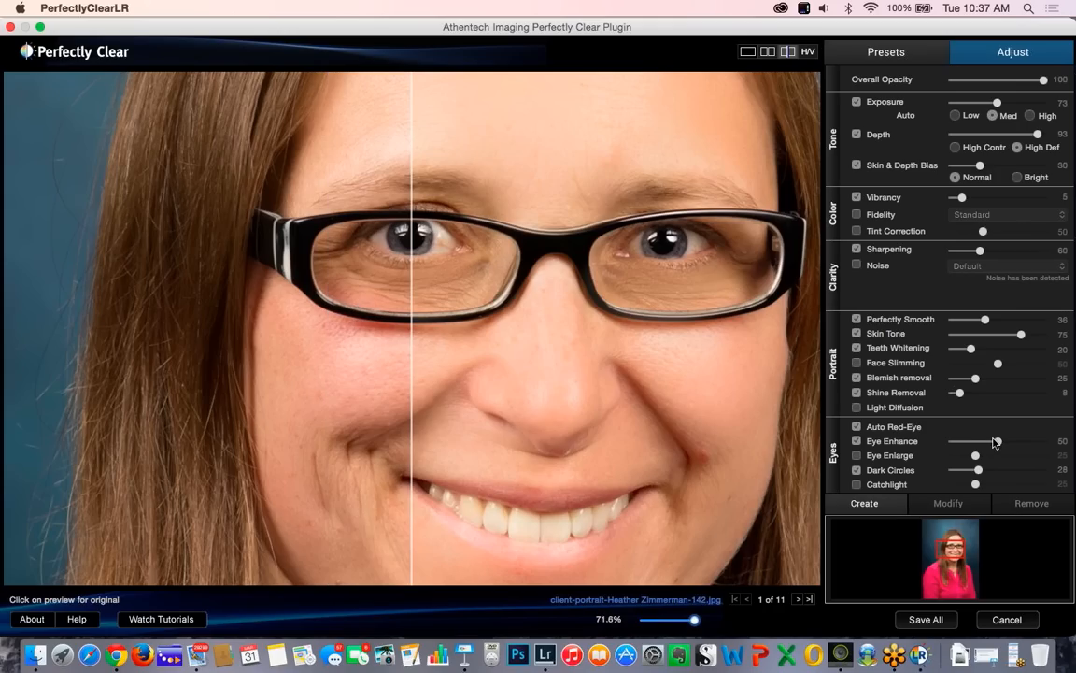
- Raise Eye Enhance to 79, and try Eye Enlarge at 100 and 44 before switching it off
left_click_drag(995, 442, 1018, 446)
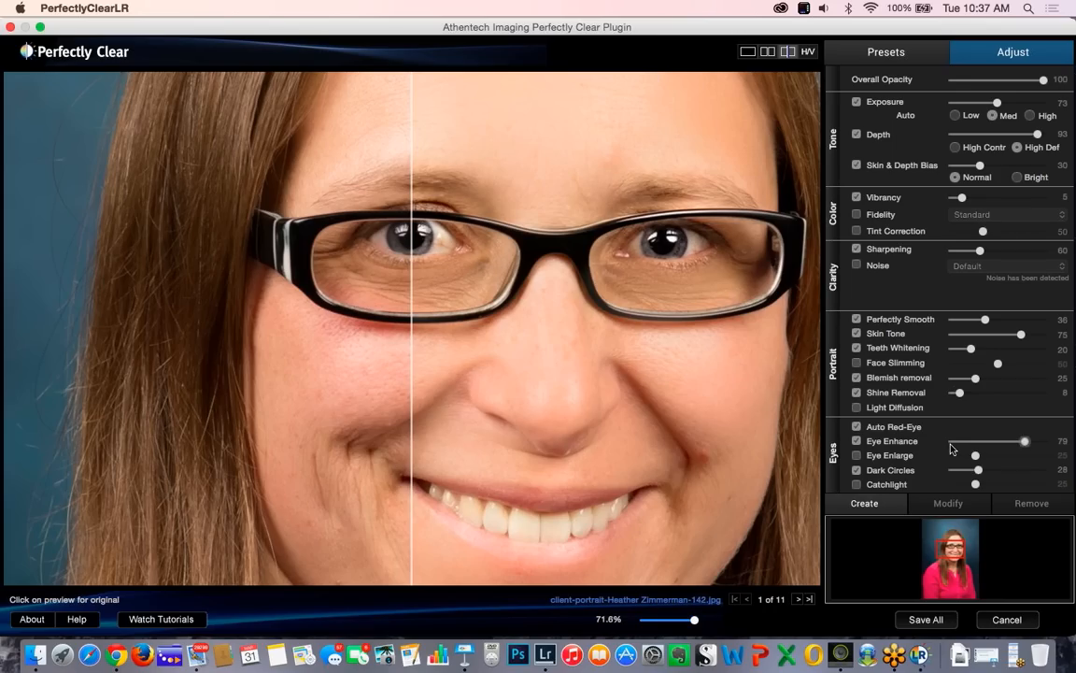
left_click(857, 456)
left_click(857, 455)
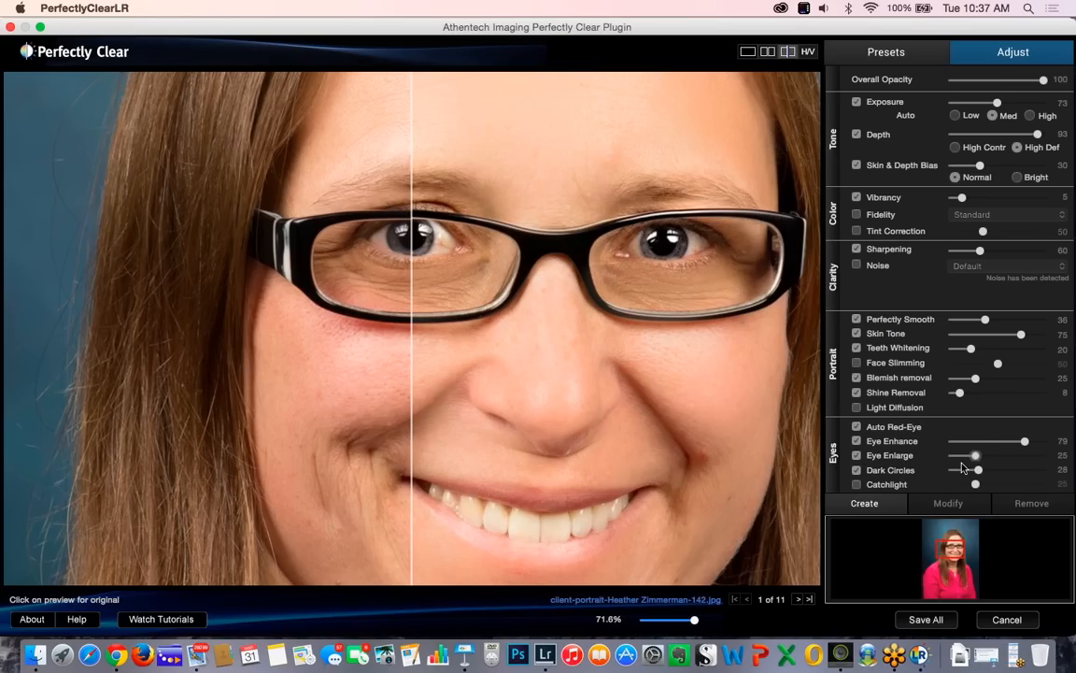
left_click_drag(981, 455, 1048, 456)
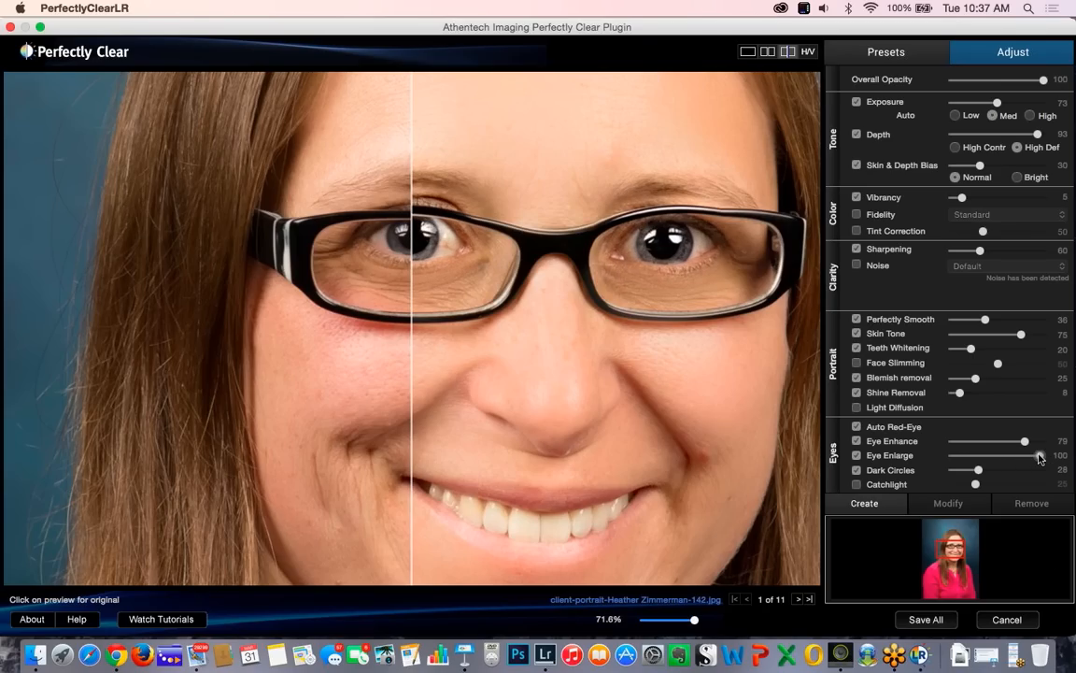
left_click_drag(1040, 458, 994, 458)
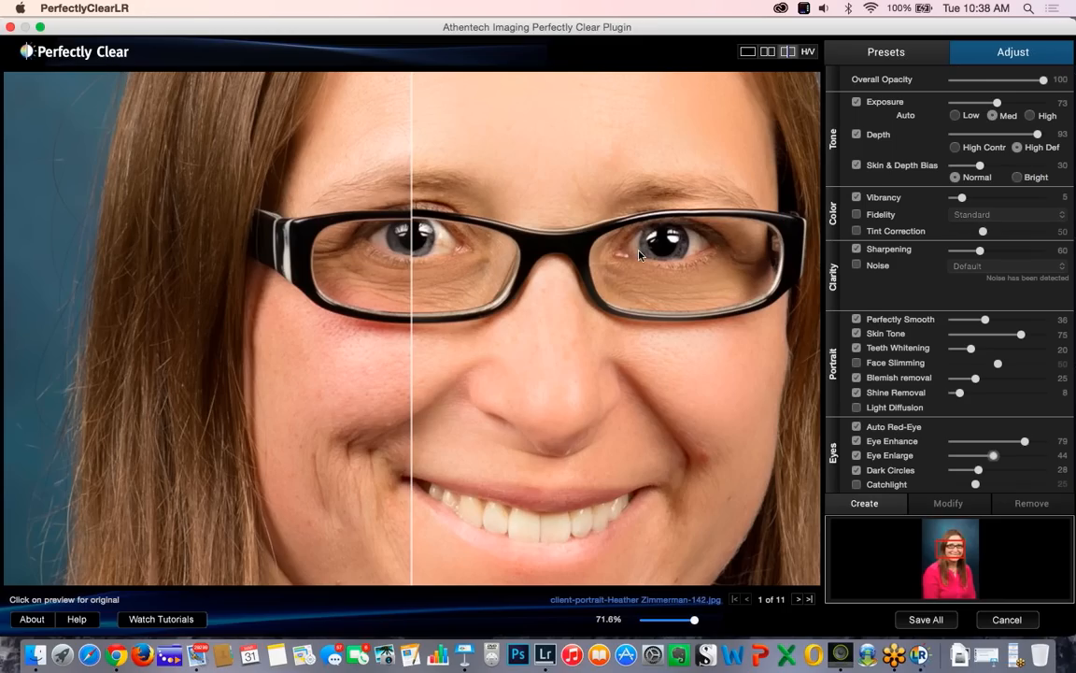
left_click(856, 455)
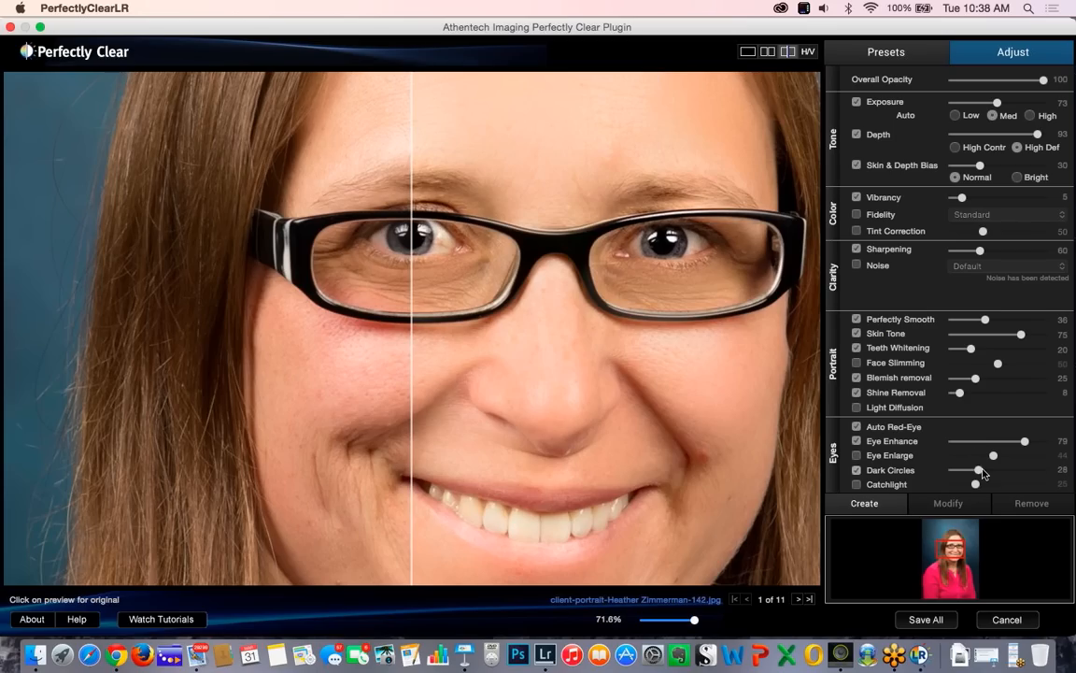
- Switch Dark Circles off and on to compare its effect, set it to 100, and reveal the whole corrected face
left_click(856, 470)
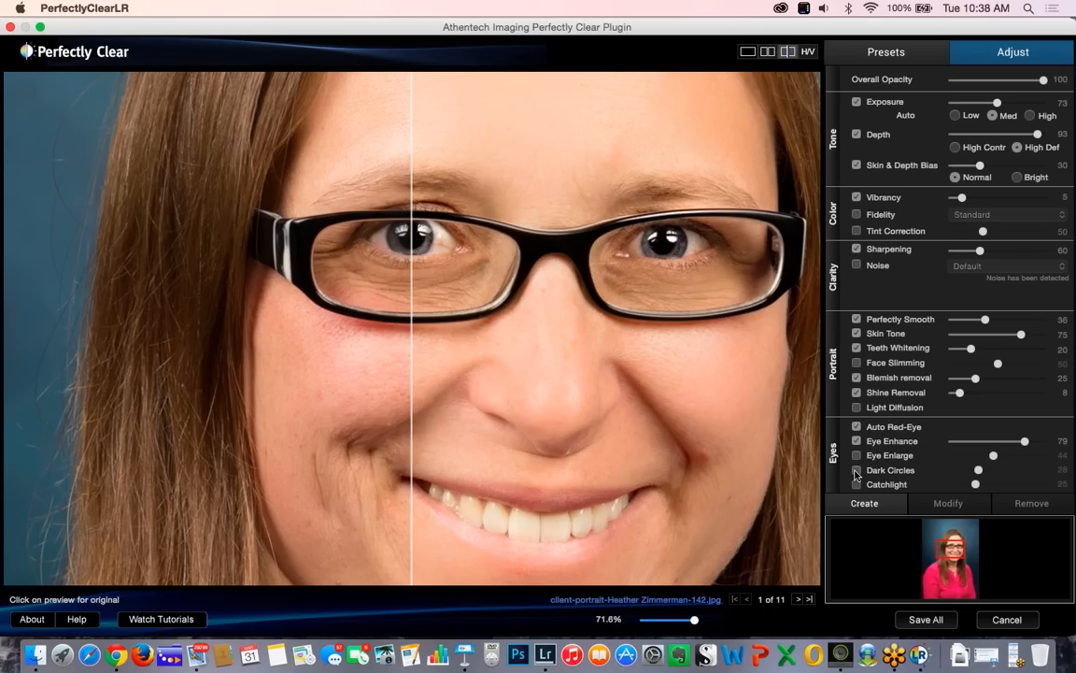
left_click(856, 471)
left_click(856, 471)
left_click(856, 471)
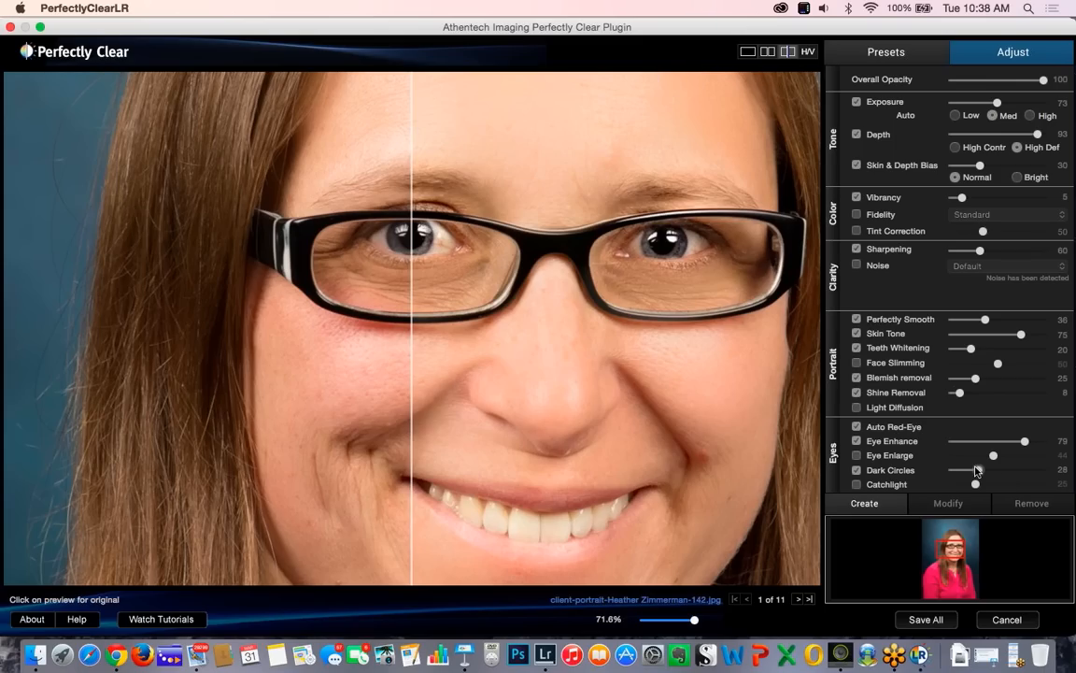
left_click_drag(976, 471, 1031, 472)
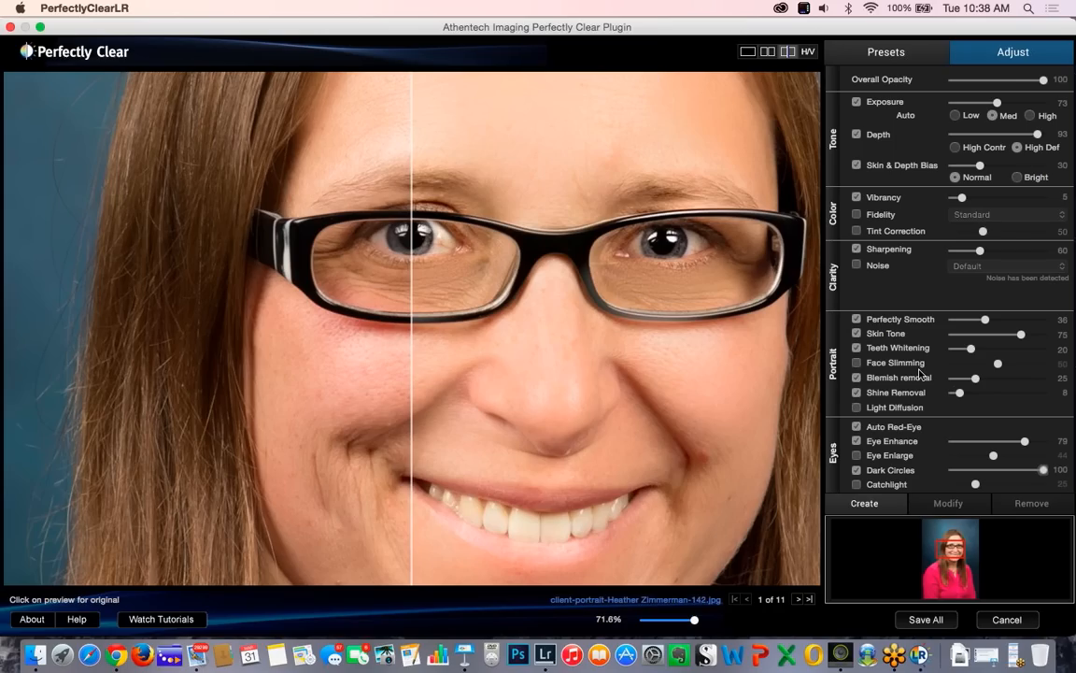
left_click_drag(411, 297, 181, 403)
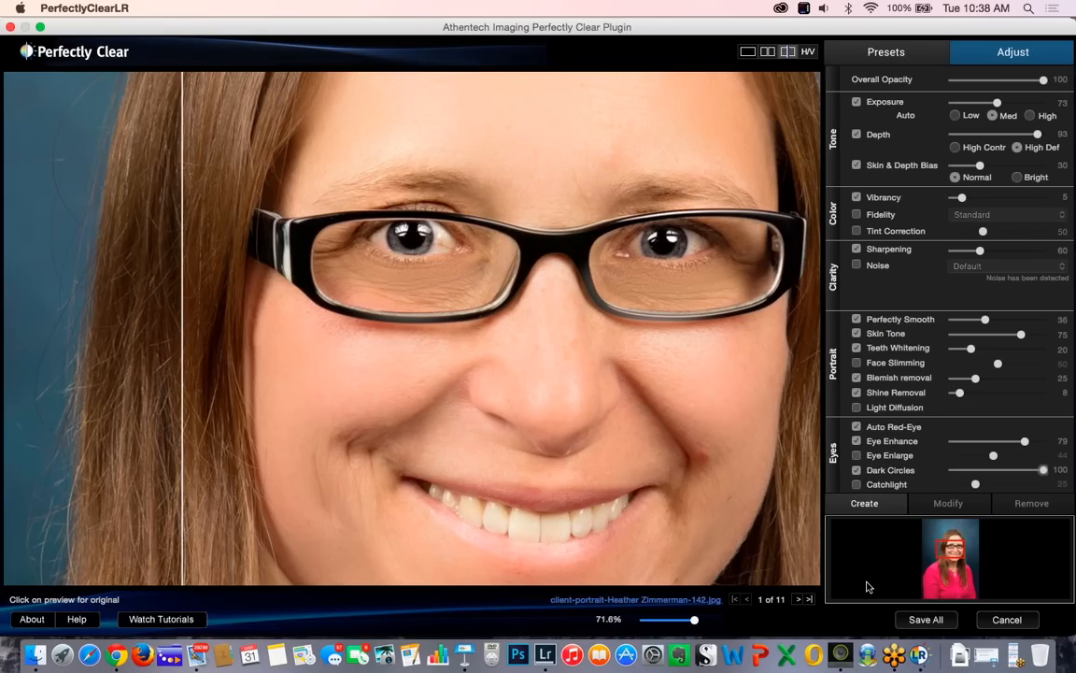
- Review the second portrait against its original in split view, and look at the form for creating a preset without saving one
left_click(797, 600)
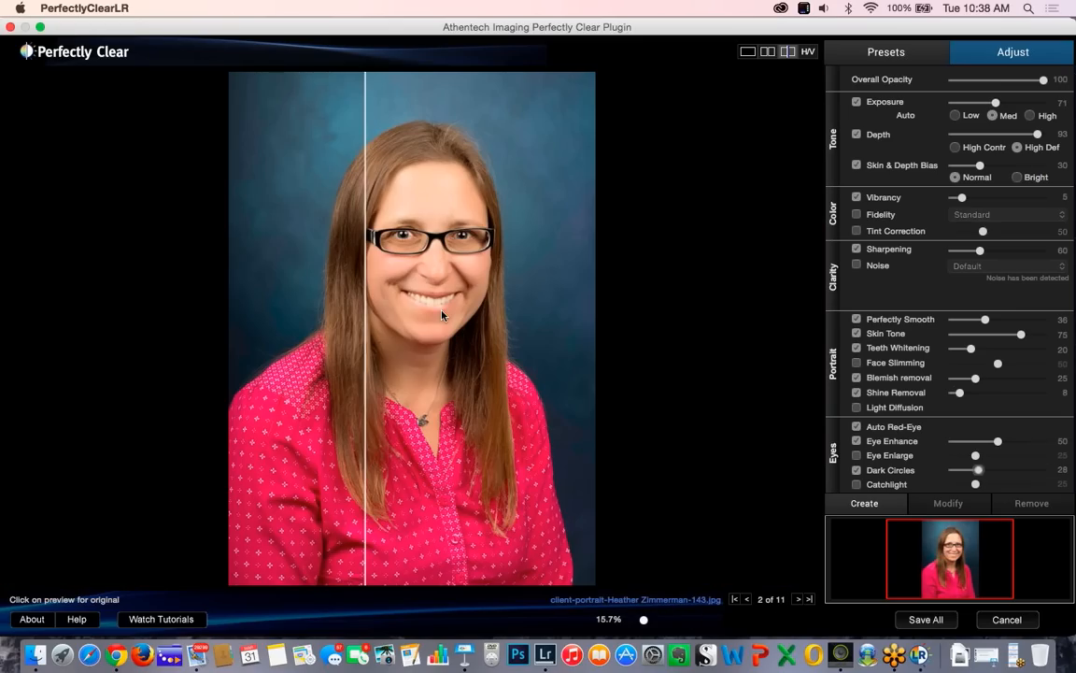
left_click_drag(366, 309, 312, 323)
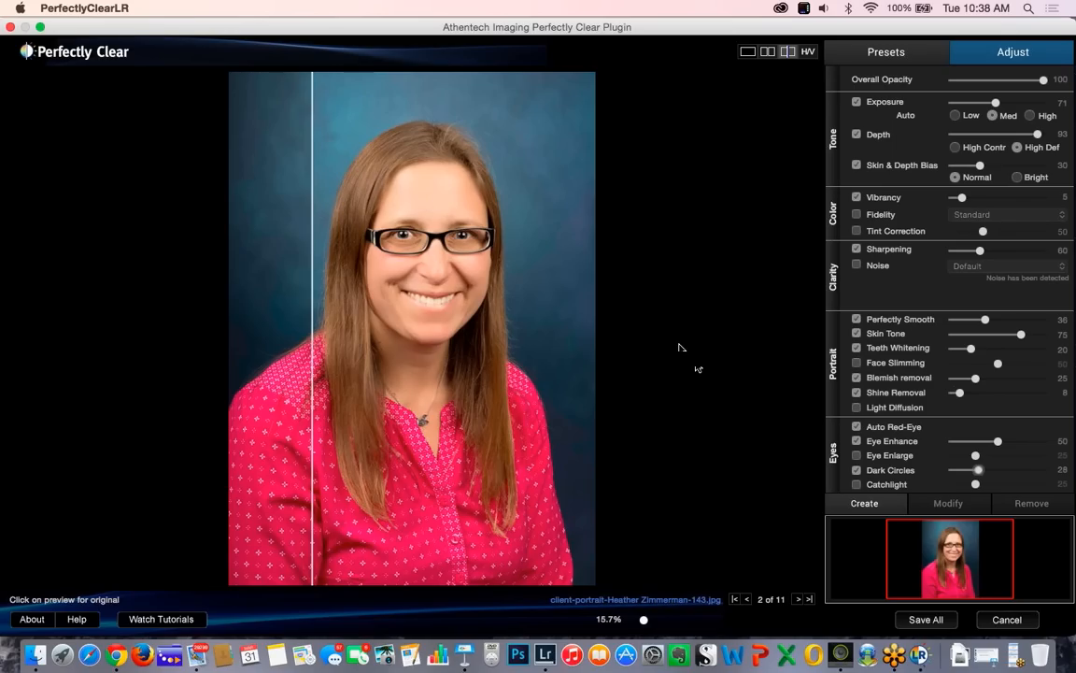
left_click(865, 507)
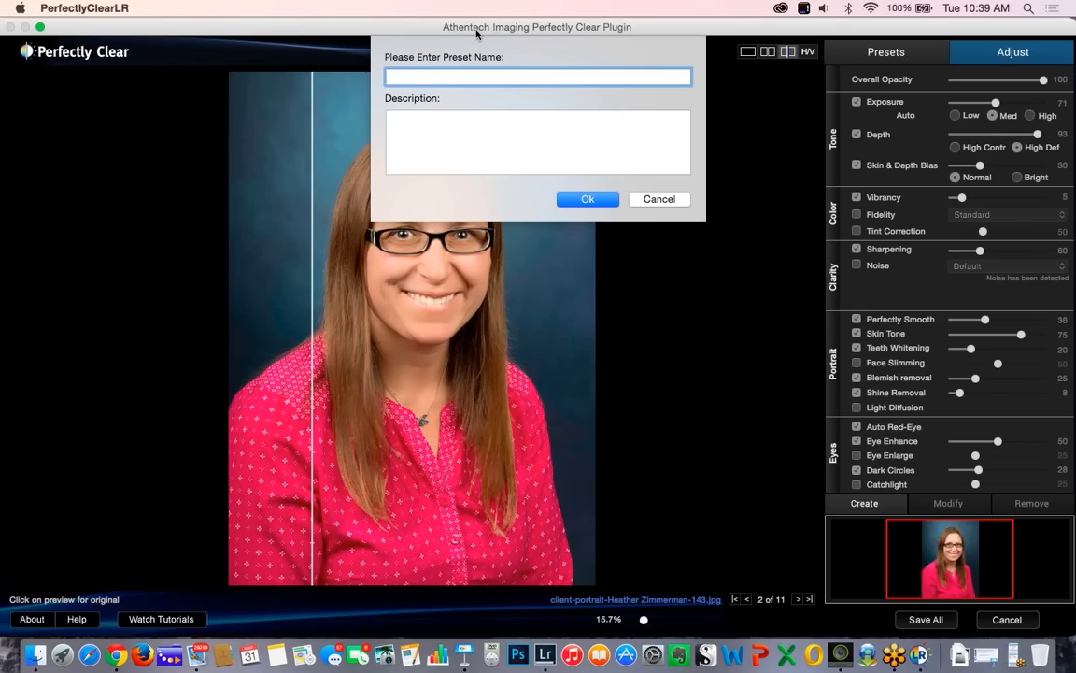
left_click(659, 199)
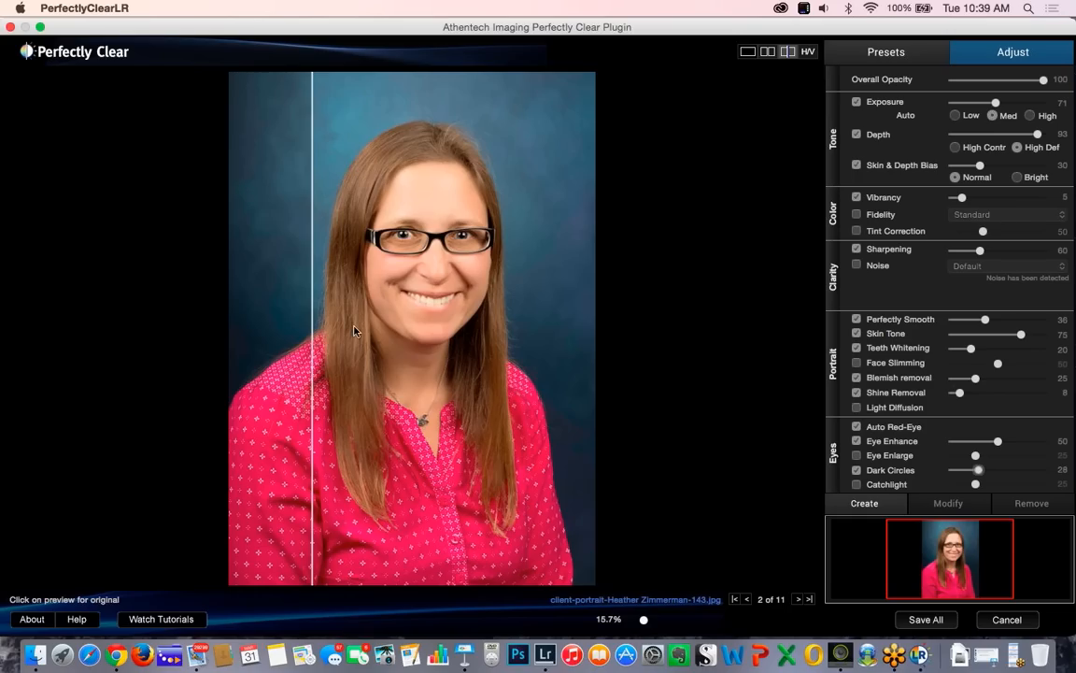
left_click_drag(312, 331, 230, 327)
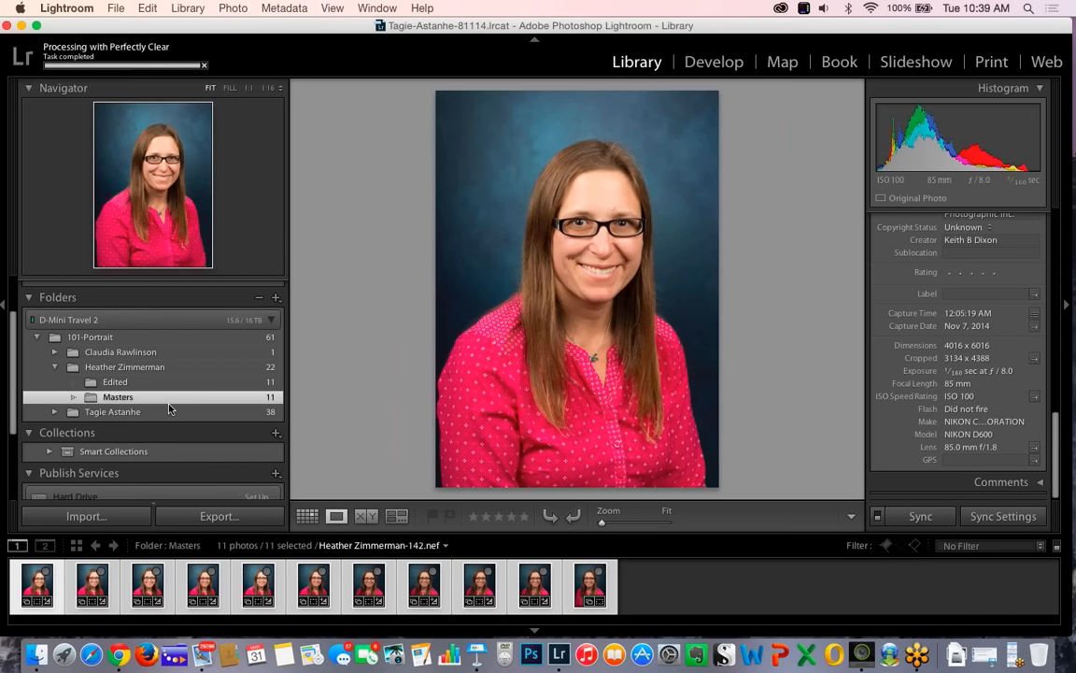
- Select all portraits in the client's Edited folder and review them together in Survey view with both side panels hidden
left_click(114, 382)
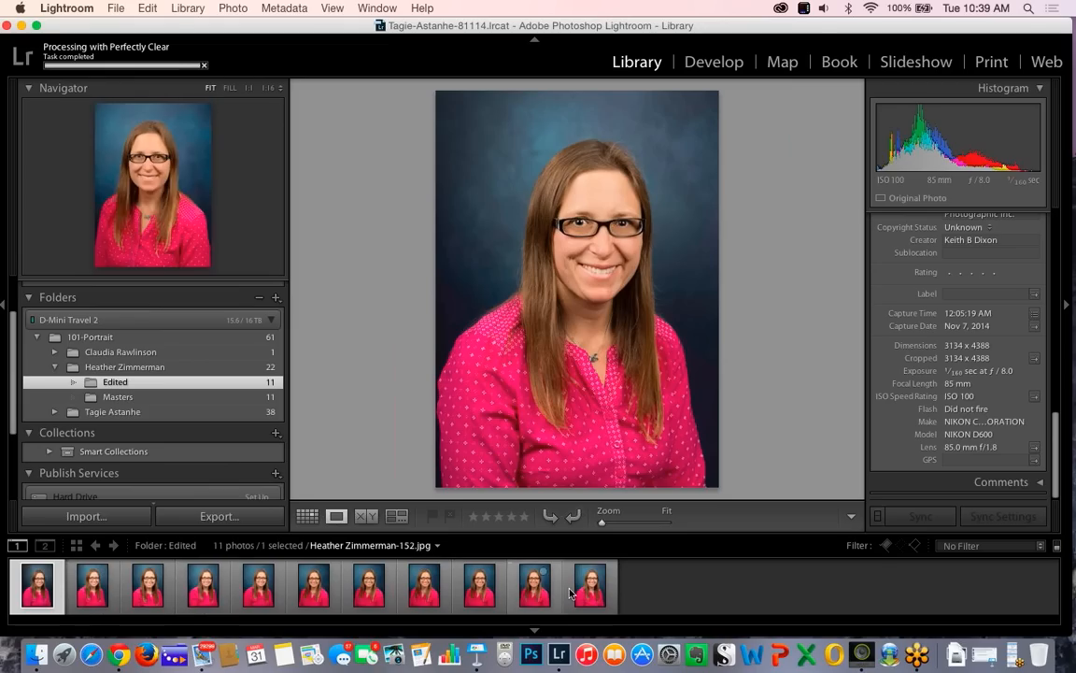
key("super+a")
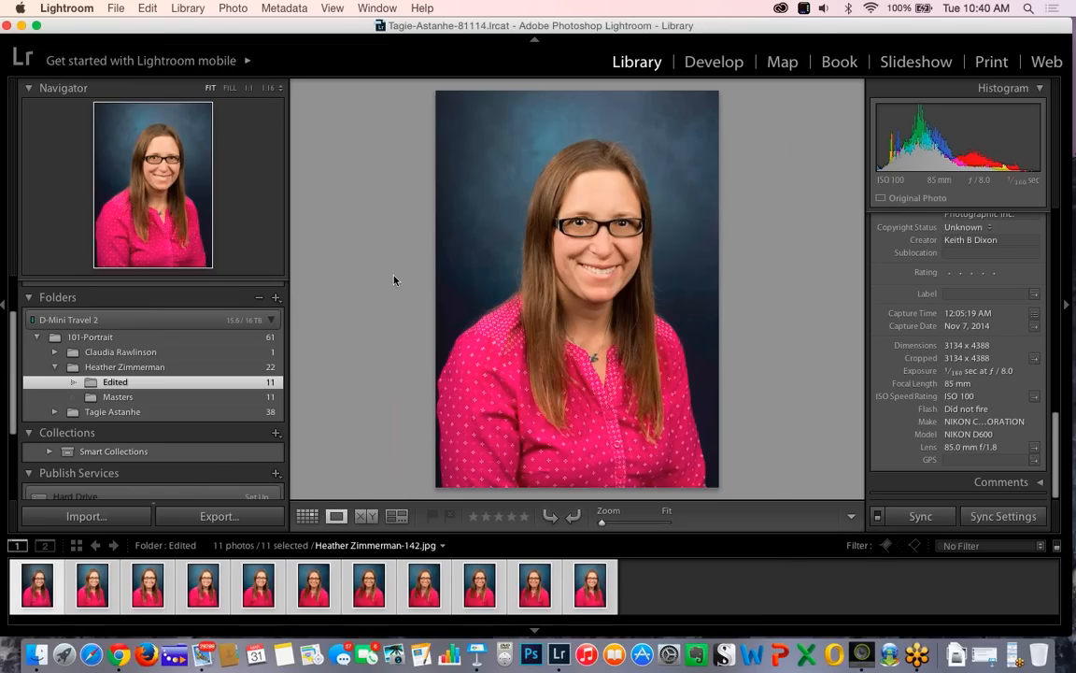
key("n")
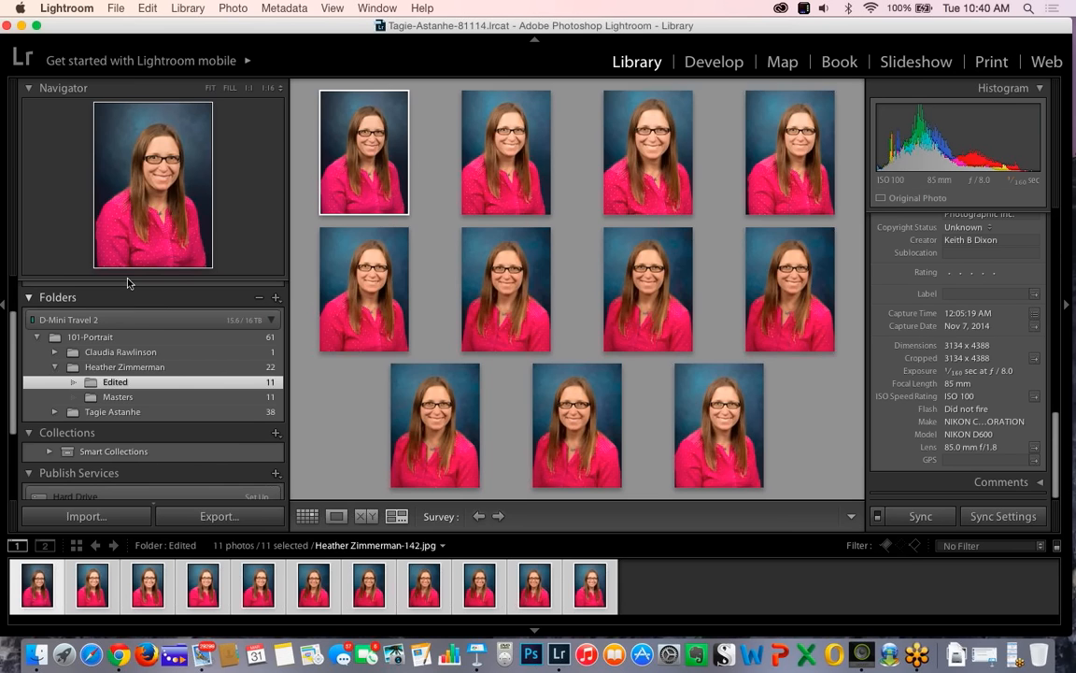
left_click(3, 305)
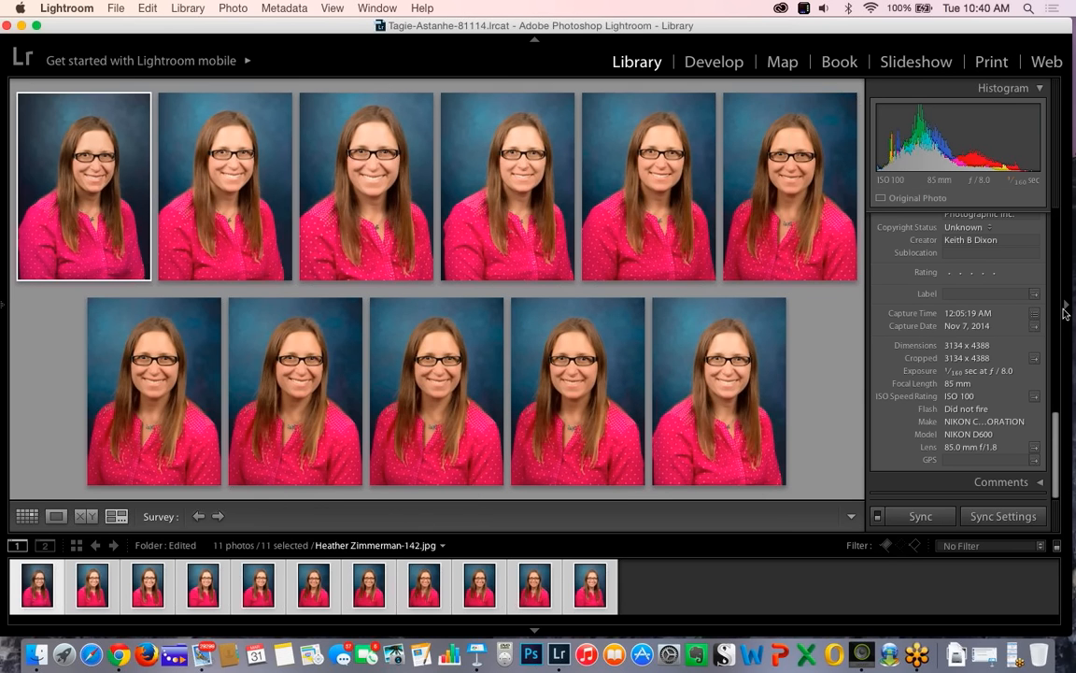
left_click(1066, 309)
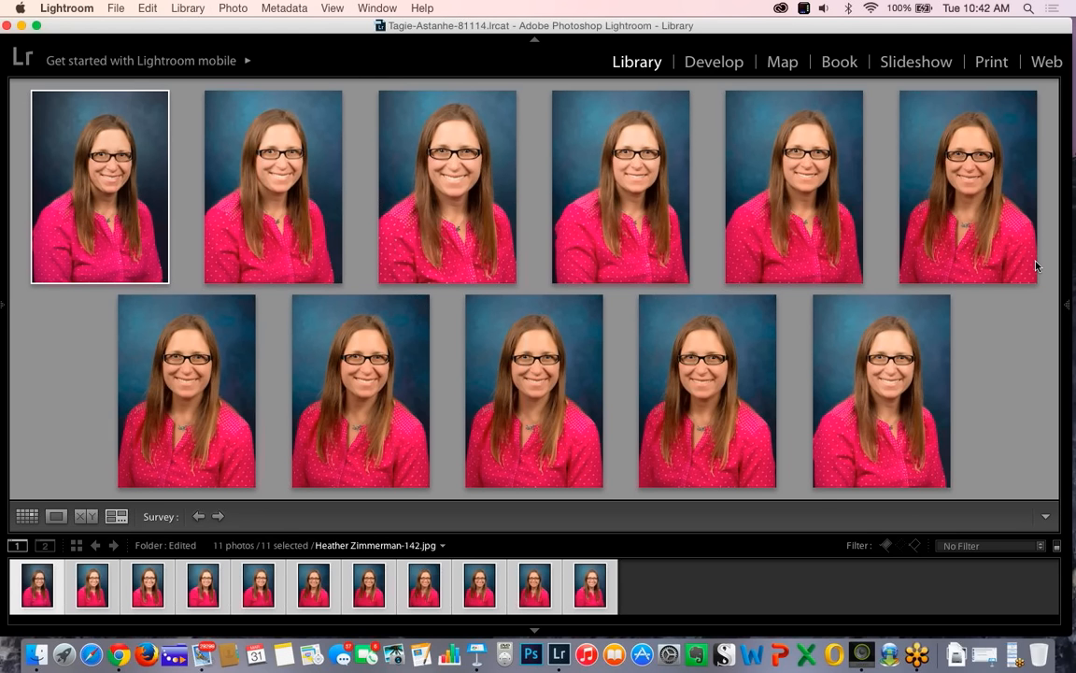
- Restore both side panels and collapse the current client's folder under 101-Portrait
mouse_move(1070, 305)
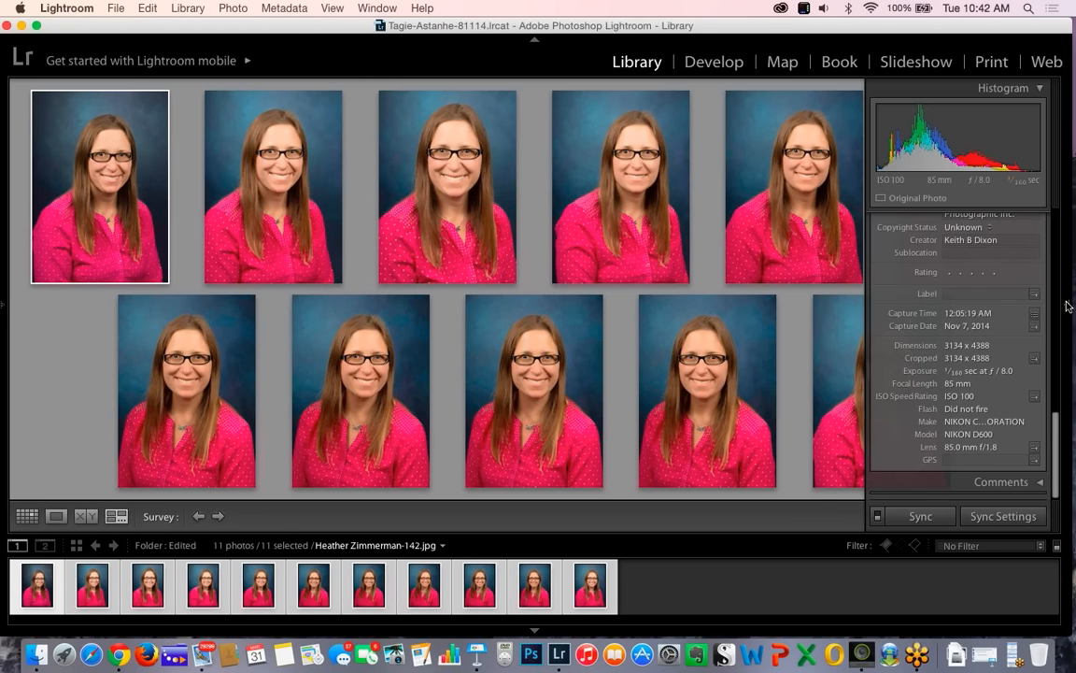
left_click(2, 307)
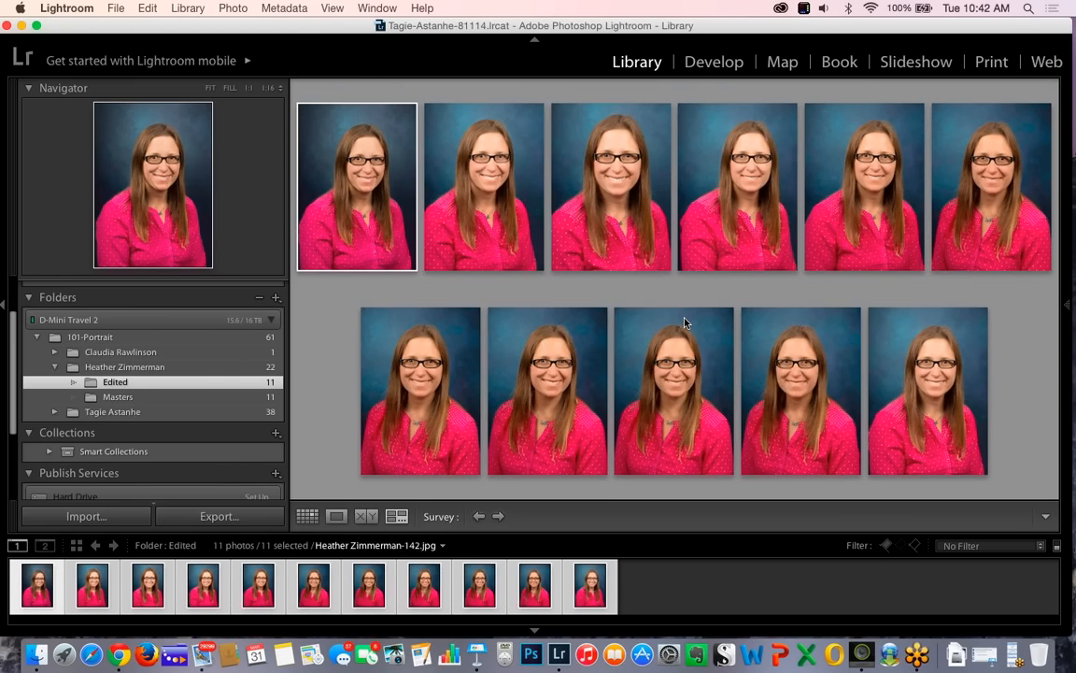
left_click(1067, 307)
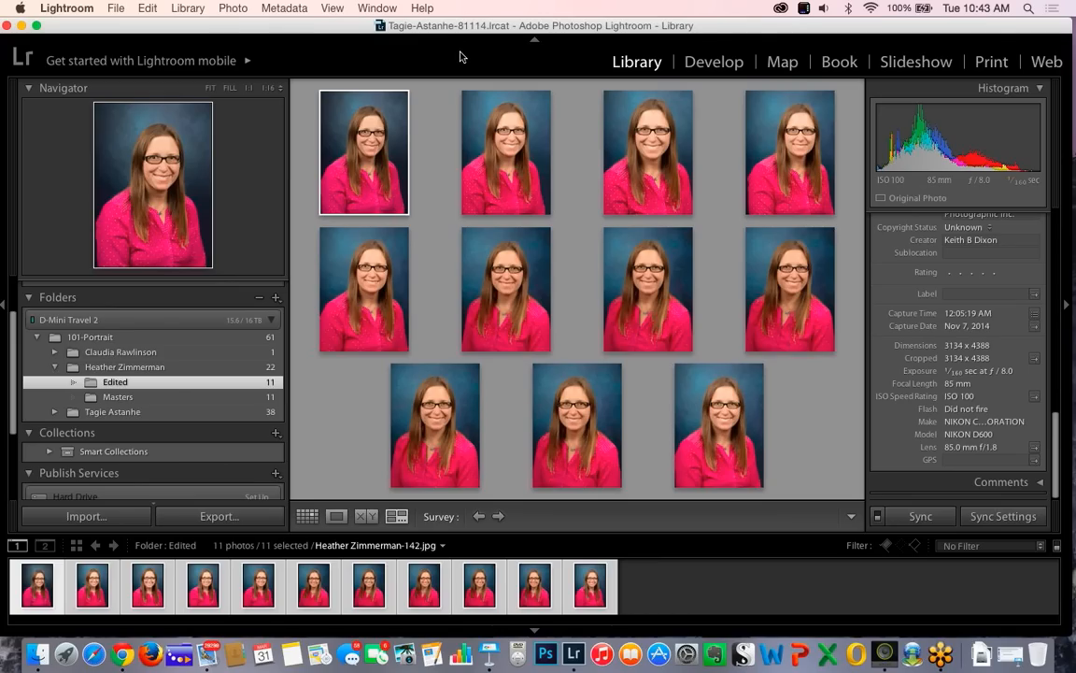
left_click(55, 368)
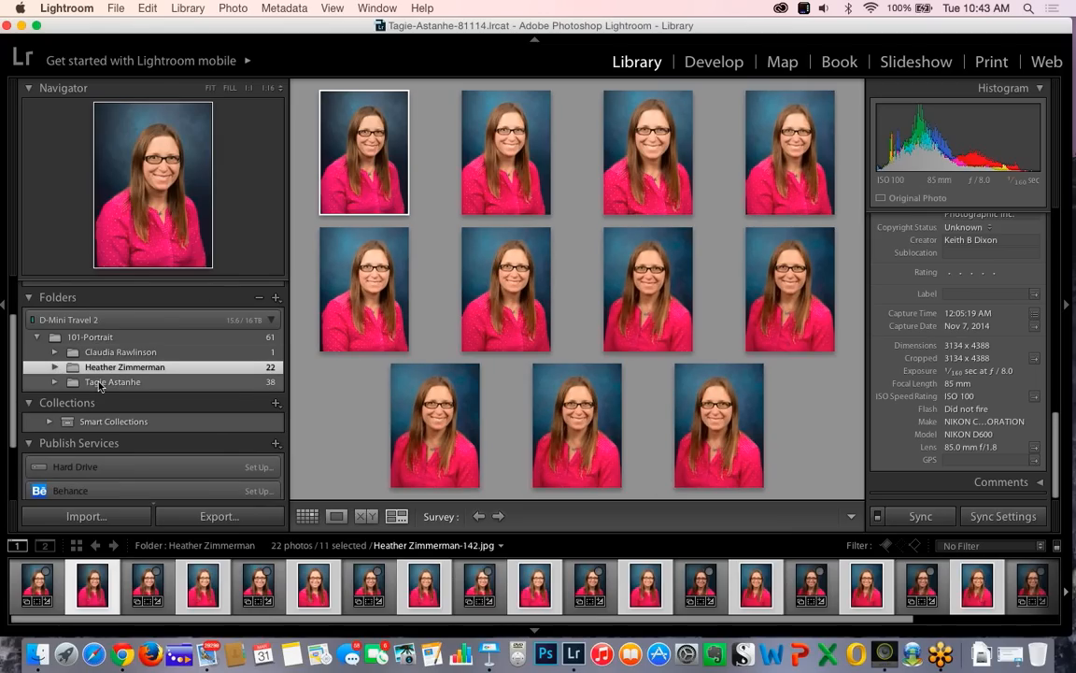
- Open the portrait from the first client folder under 101-Portrait in Develop and inspect the neck skin and blouse embroidery at 1:1
left_click(98, 352)
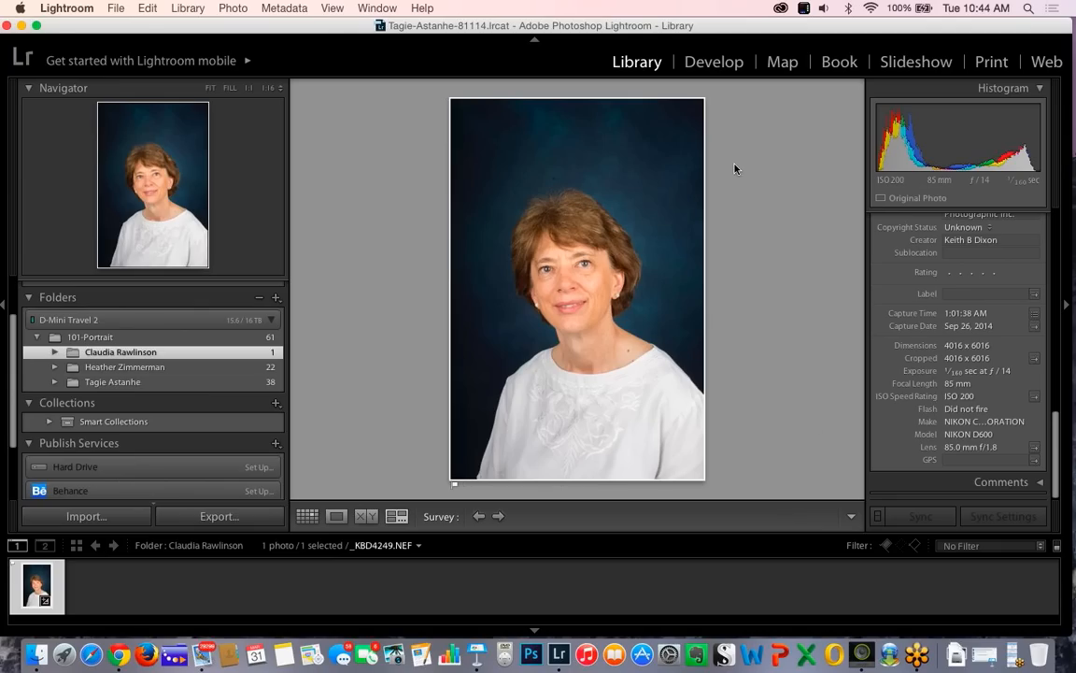
left_click(707, 63)
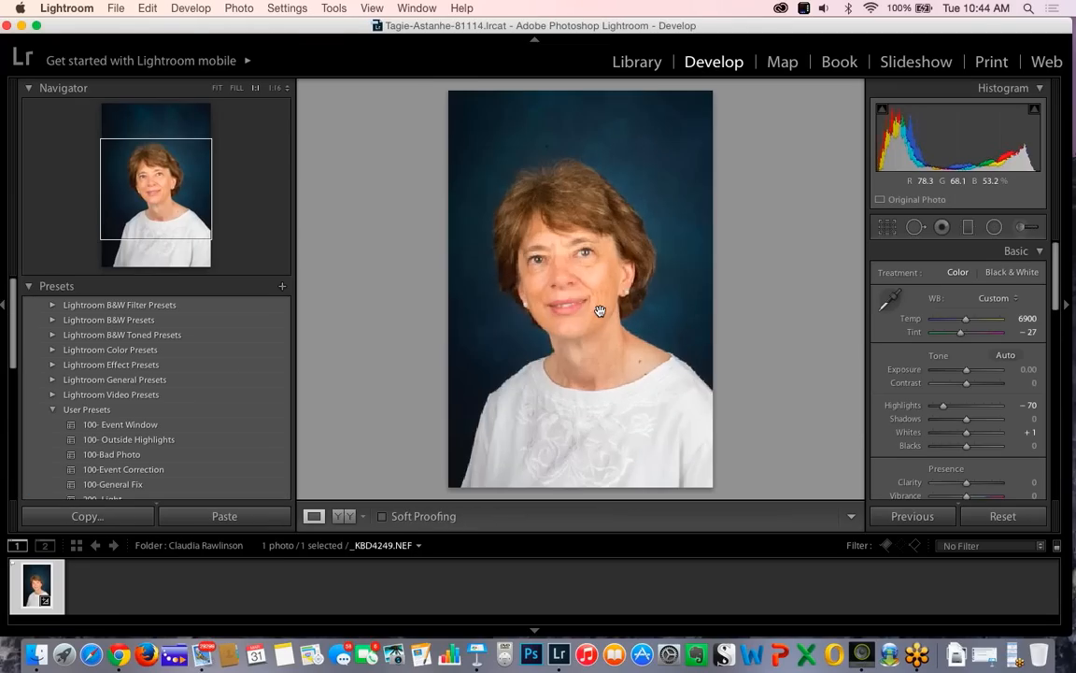
left_click(600, 310)
key("Page_Down")
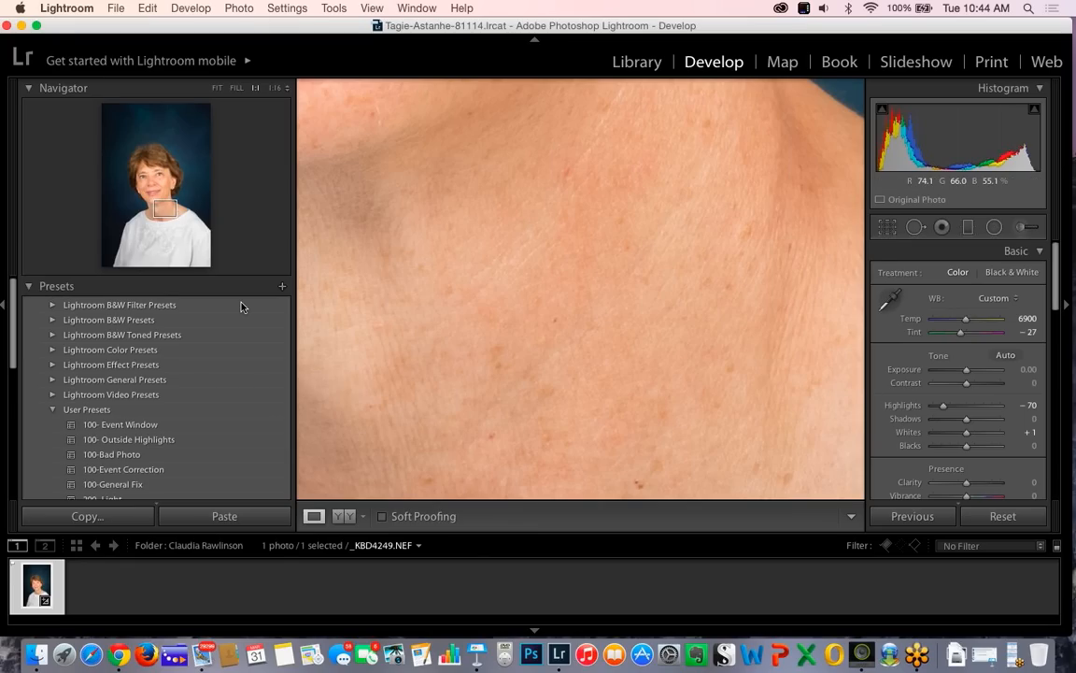
left_click(160, 235)
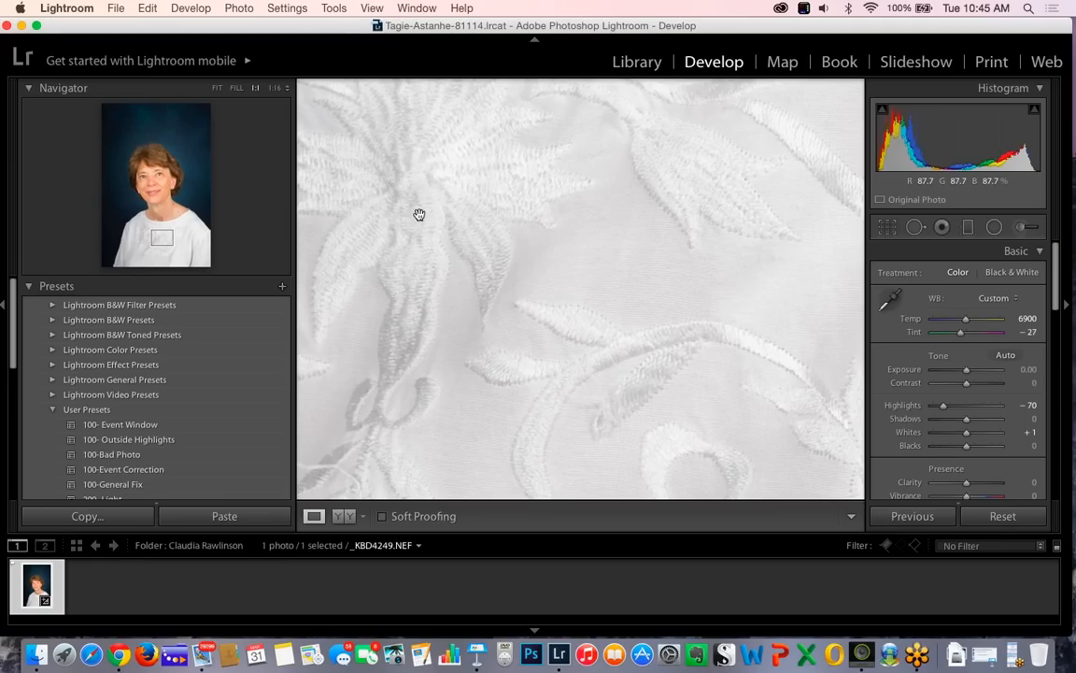
left_click(469, 276)
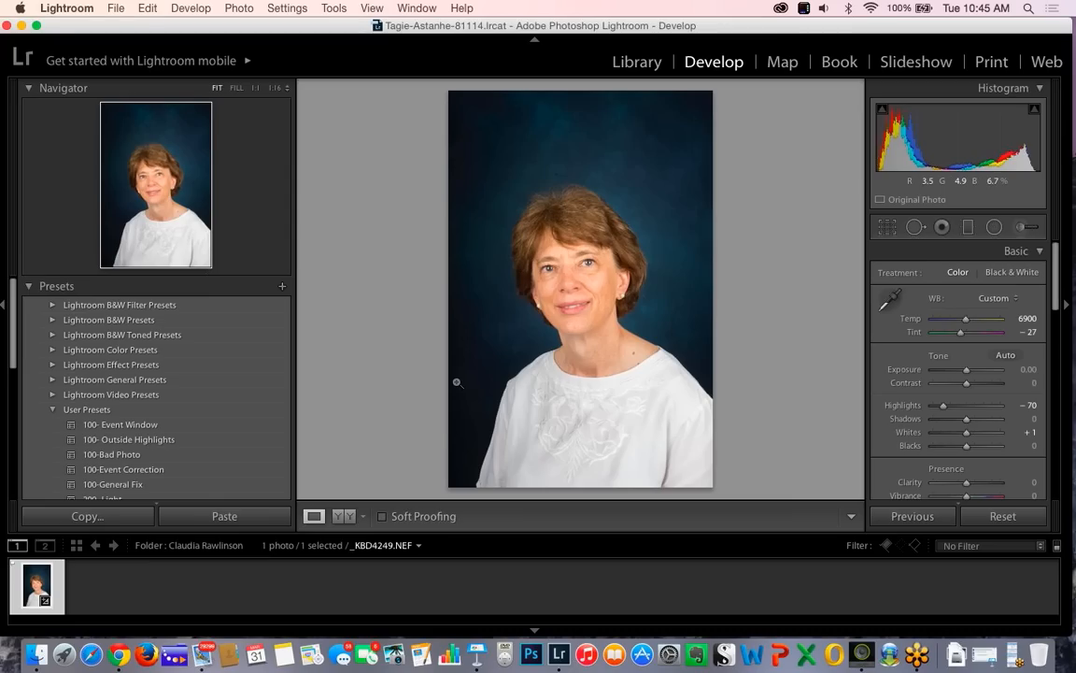
left_click(567, 429)
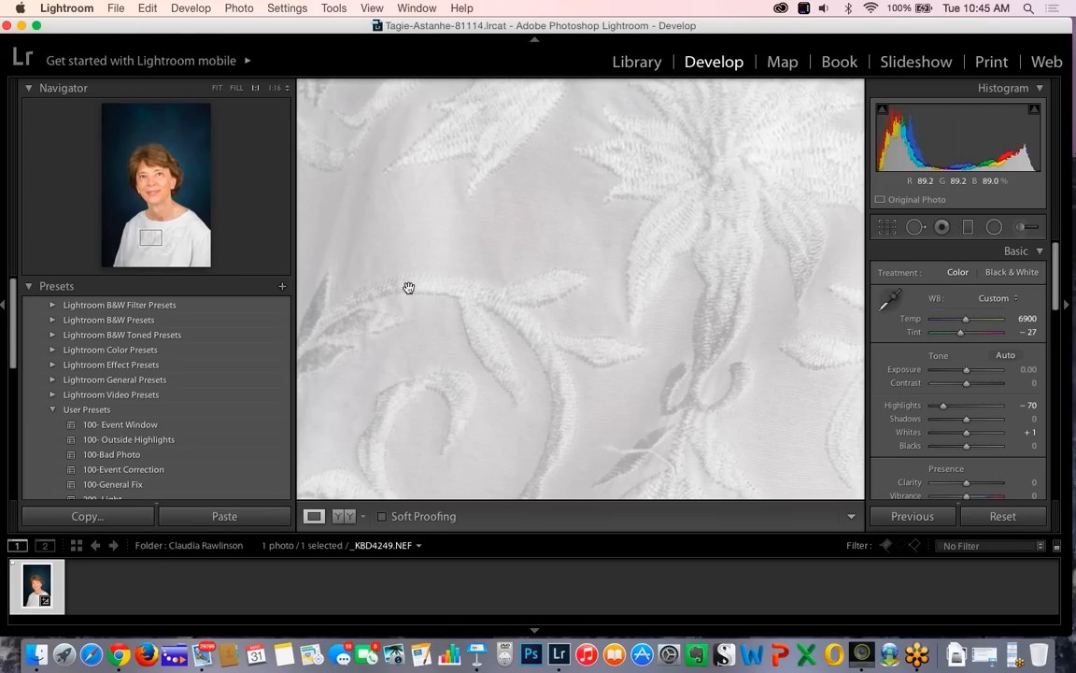
left_click(460, 249)
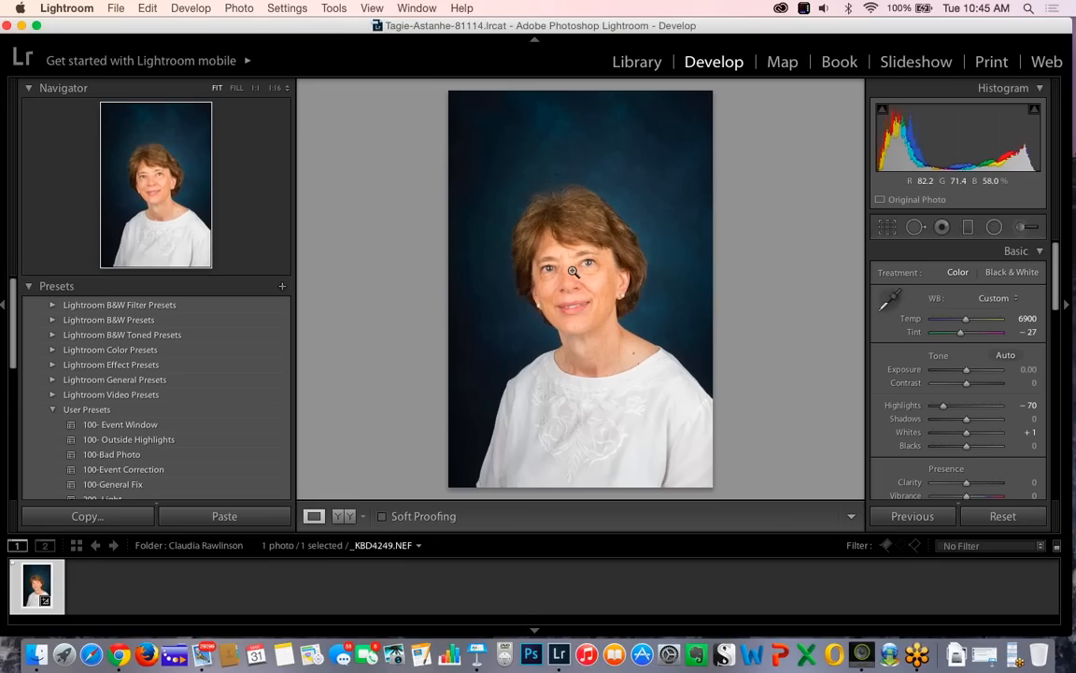
- Examine the skin around the nose, eyes and forehead at 1:1, and return to the fitted view
left_click(589, 332)
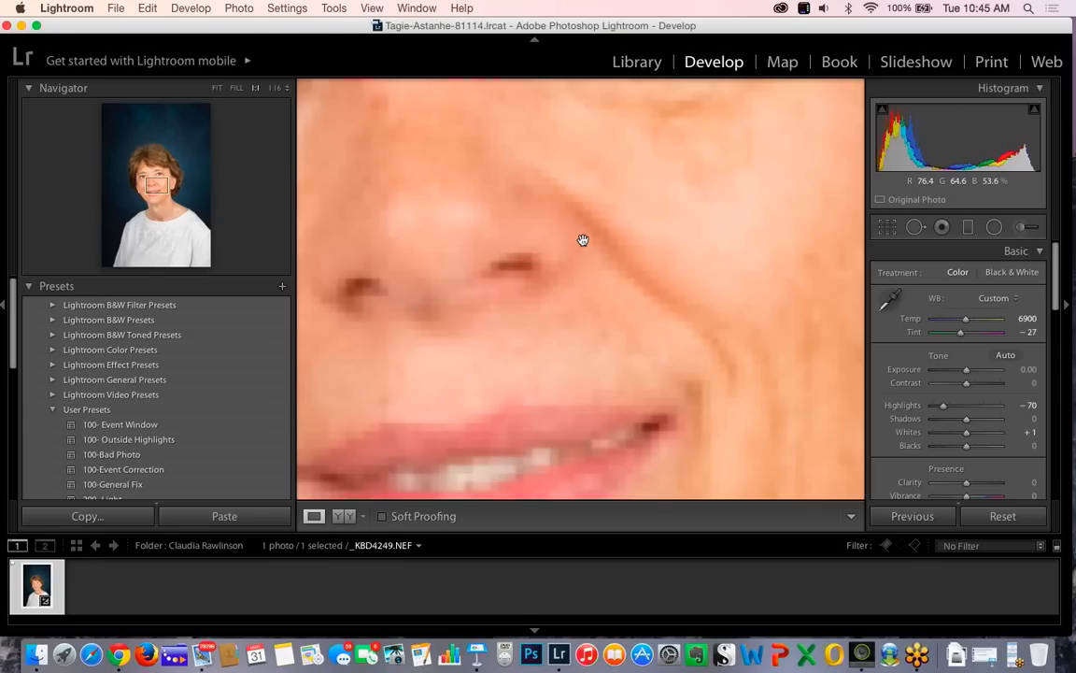
scroll(663, 400, "up", 5)
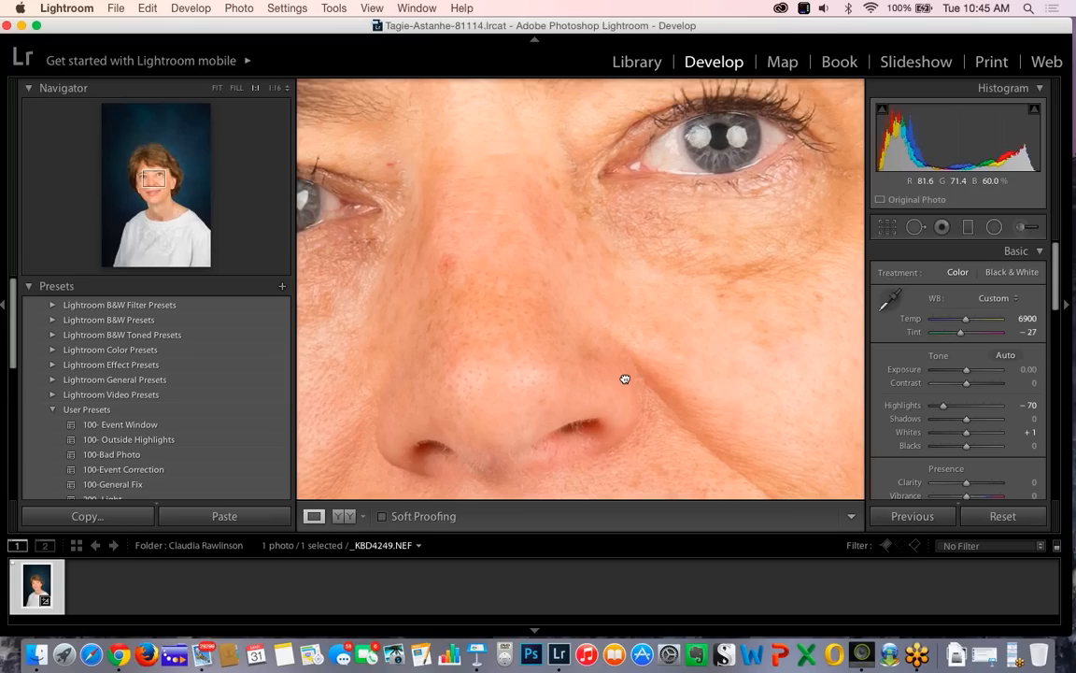
scroll(625, 378, "up", 5)
scroll(613, 376, "up", 3)
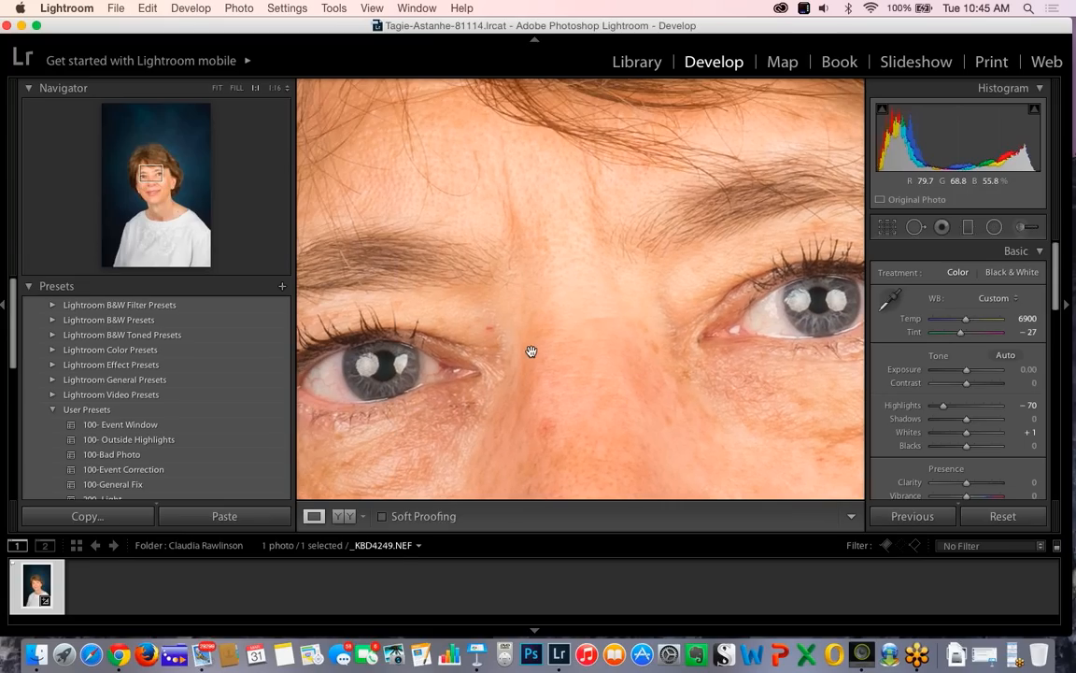
left_click(397, 207)
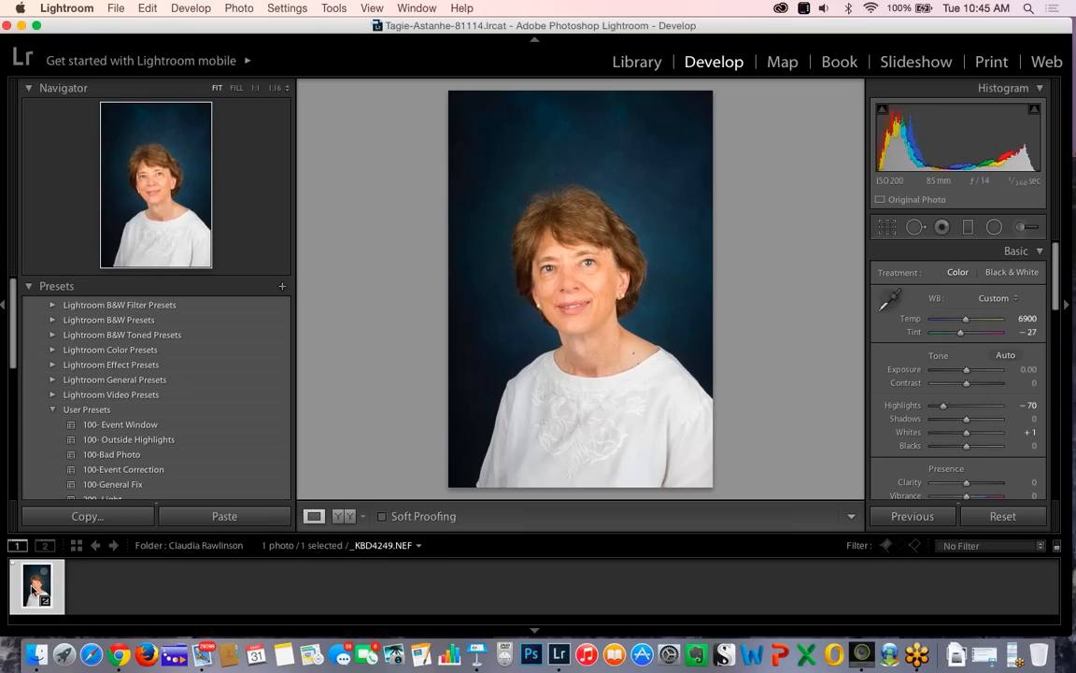
- Send the portrait to Perfectly Clear as a JPEG copy with Lightroom adjustments
right_click(35, 593)
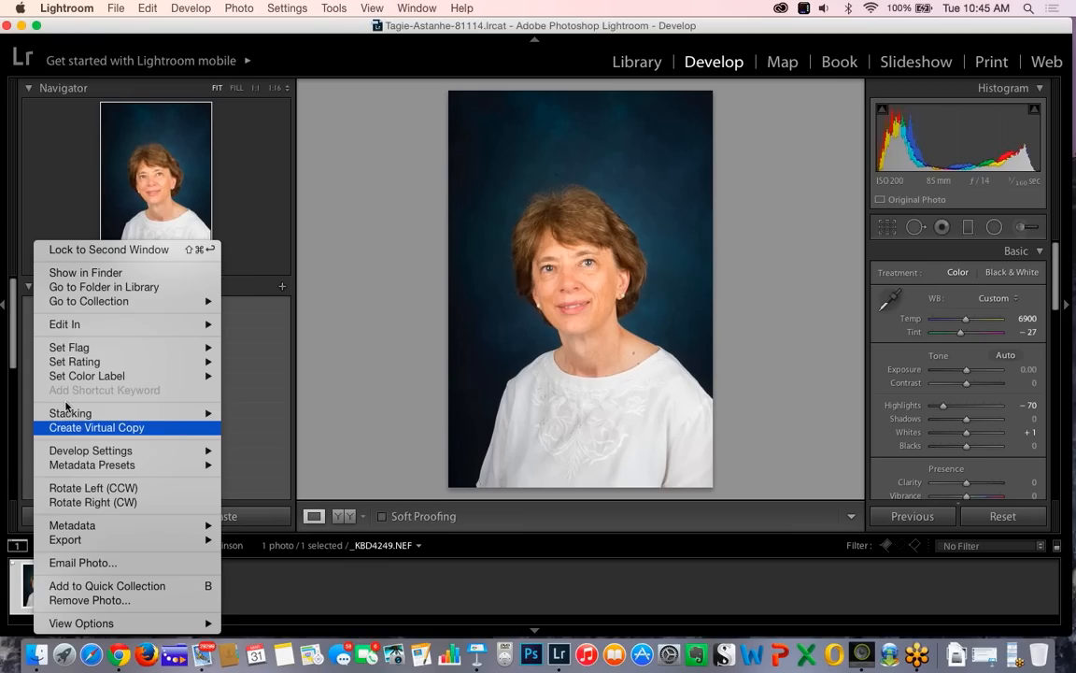
mouse_move(168, 324)
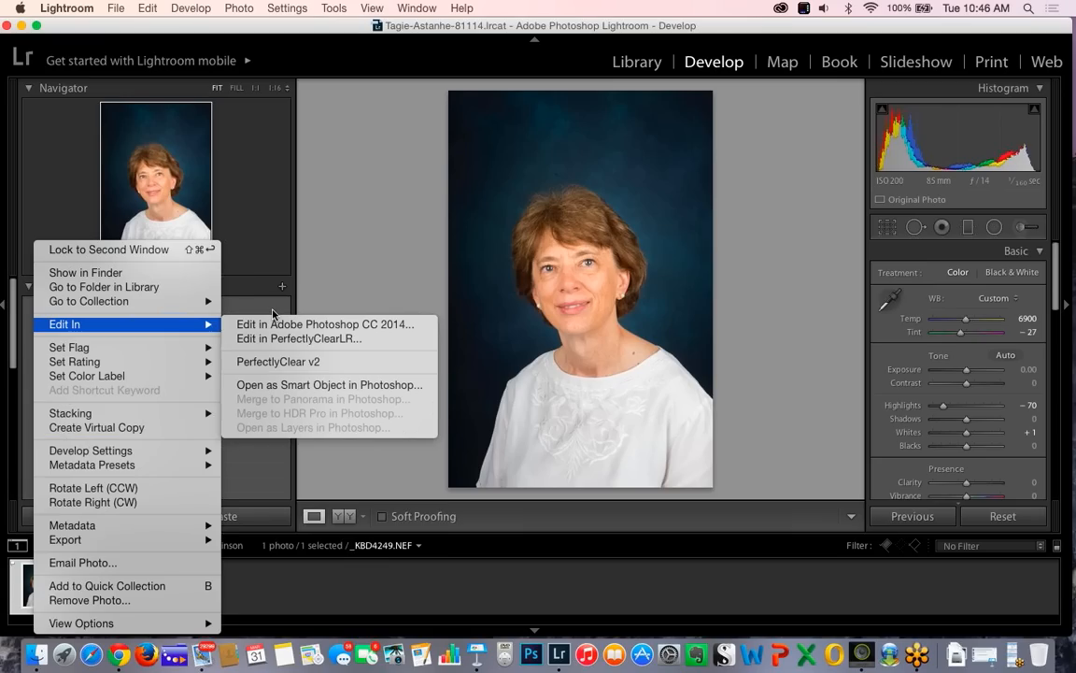
left_click(287, 363)
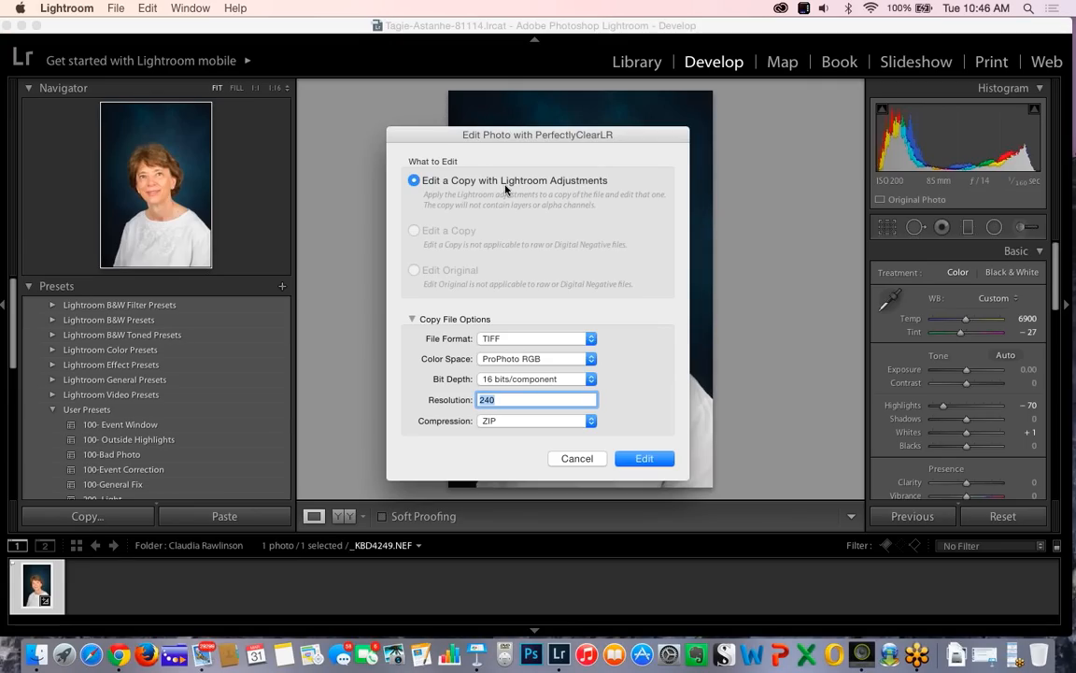
left_click(590, 339)
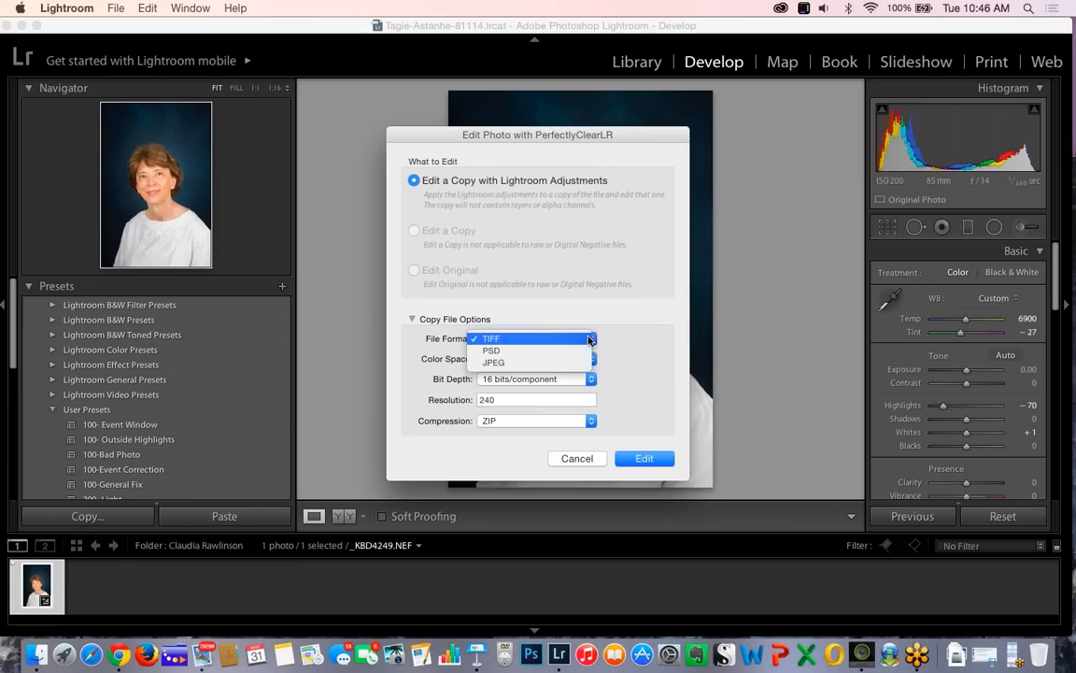
left_click(561, 352)
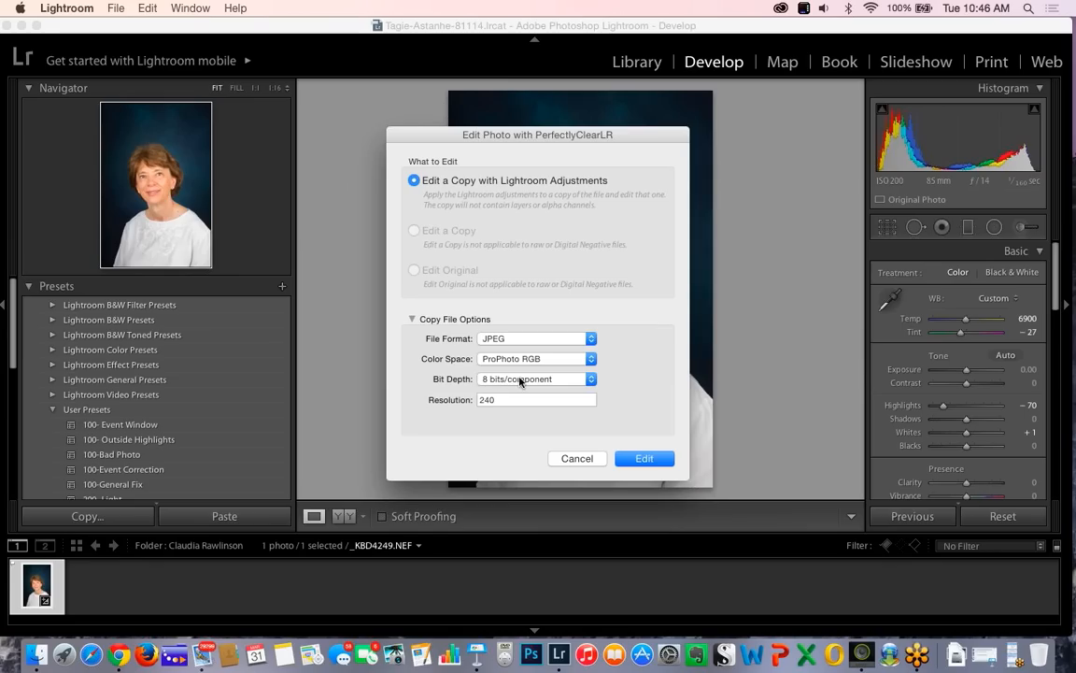
left_click(645, 459)
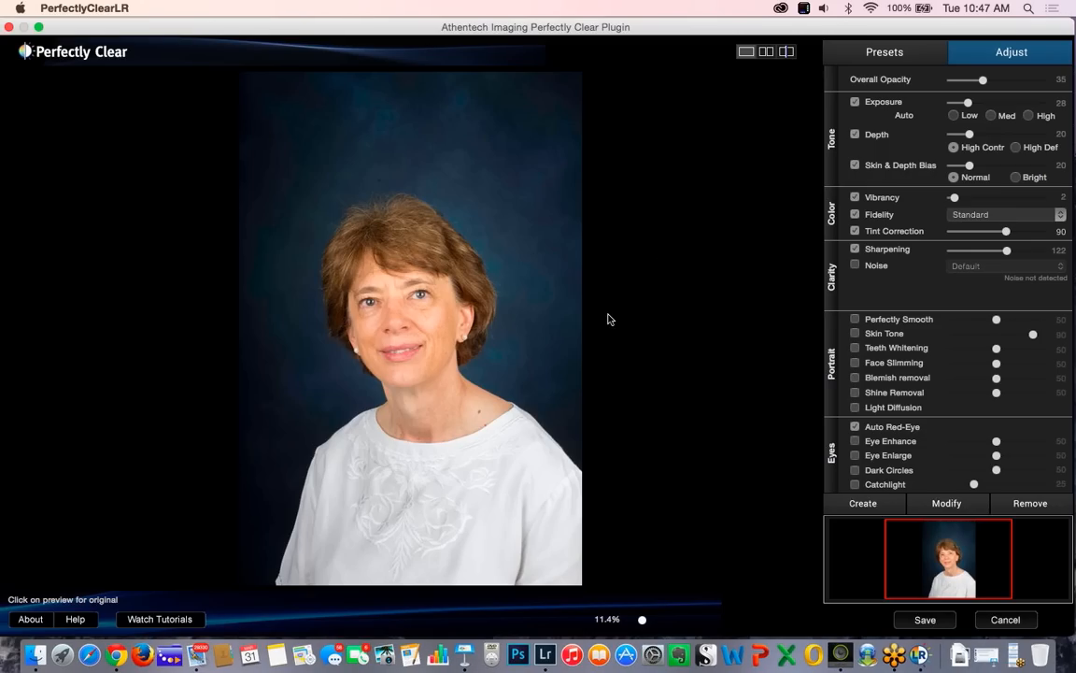
- Try the Fix Tint, Landscapes, Fix Dark and Fix Noise presets on the portrait
left_click(865, 53)
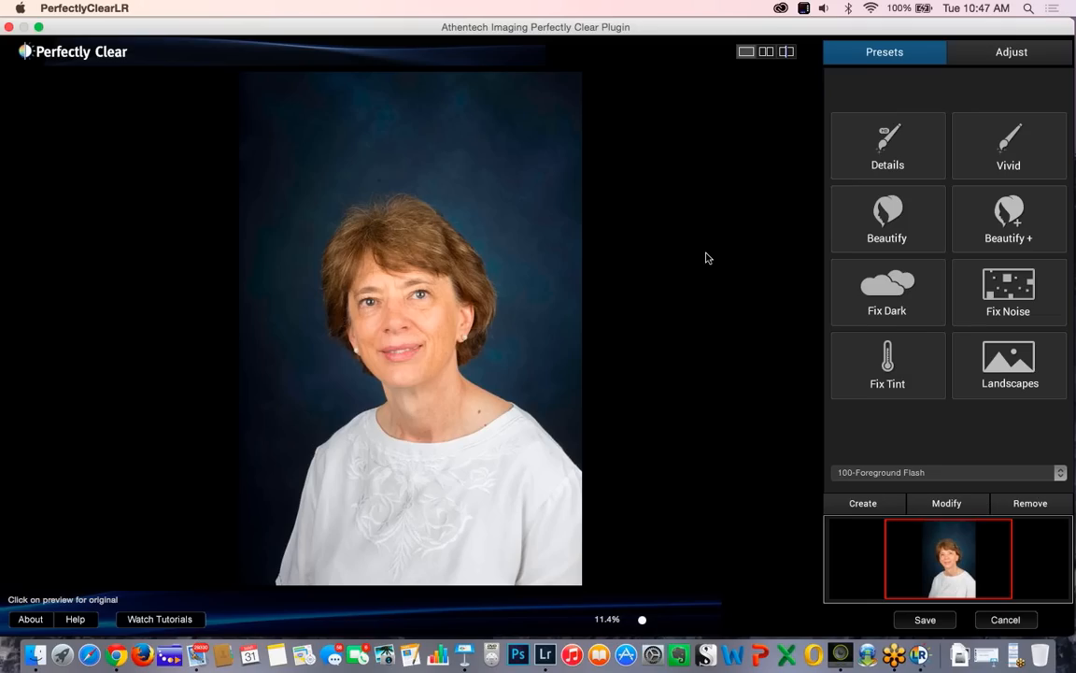
left_click(888, 366)
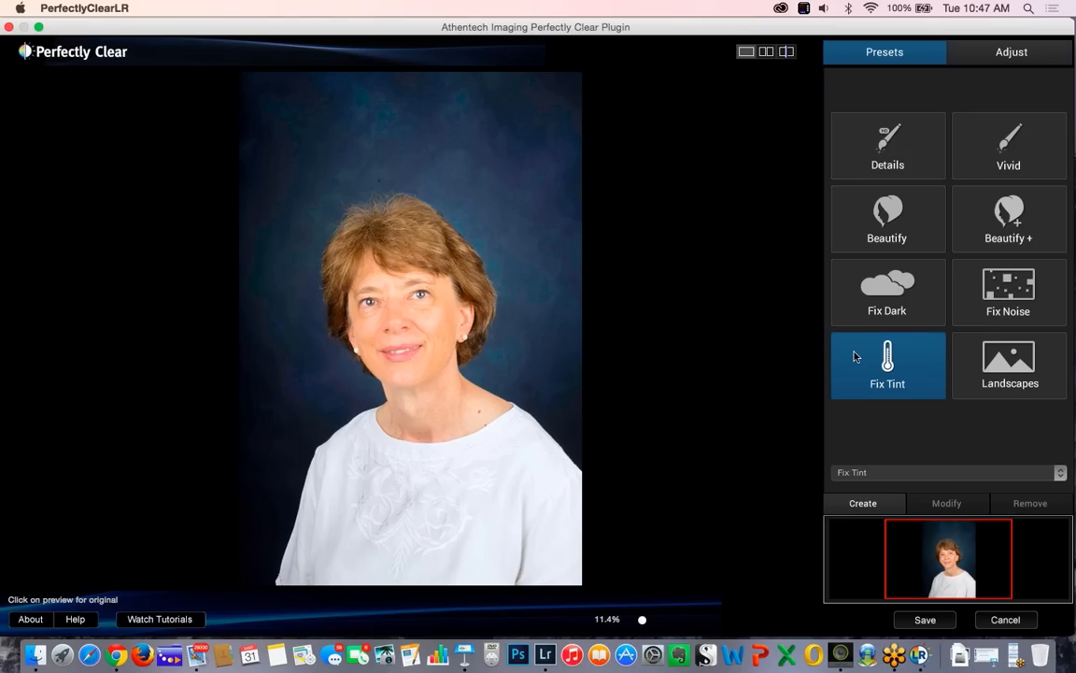
left_click(980, 381)
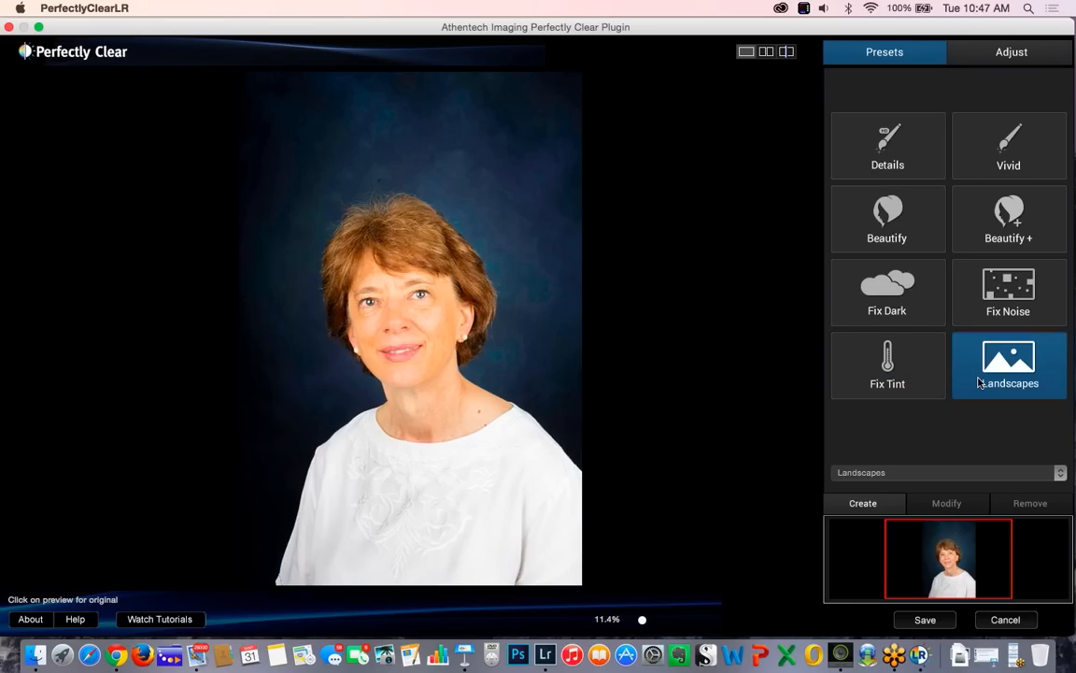
left_click(886, 310)
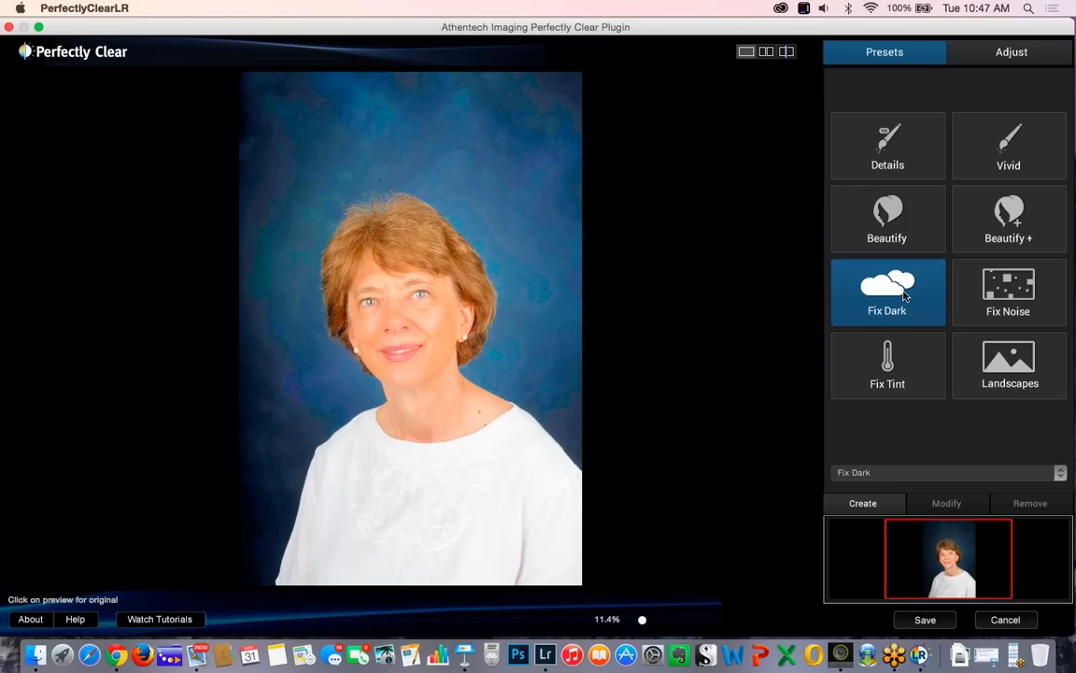
left_click(988, 299)
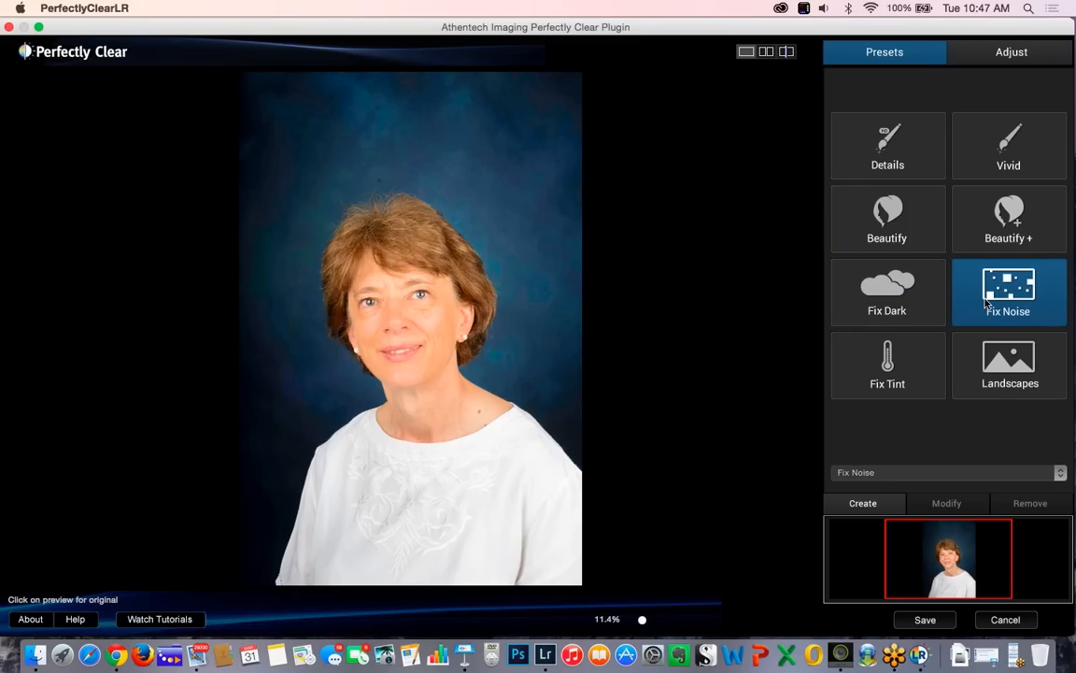
- Compare the Beautify and Beautify+ presets on the enlarged face, and try Details and Vivid on the wider portrait
left_click(887, 233)
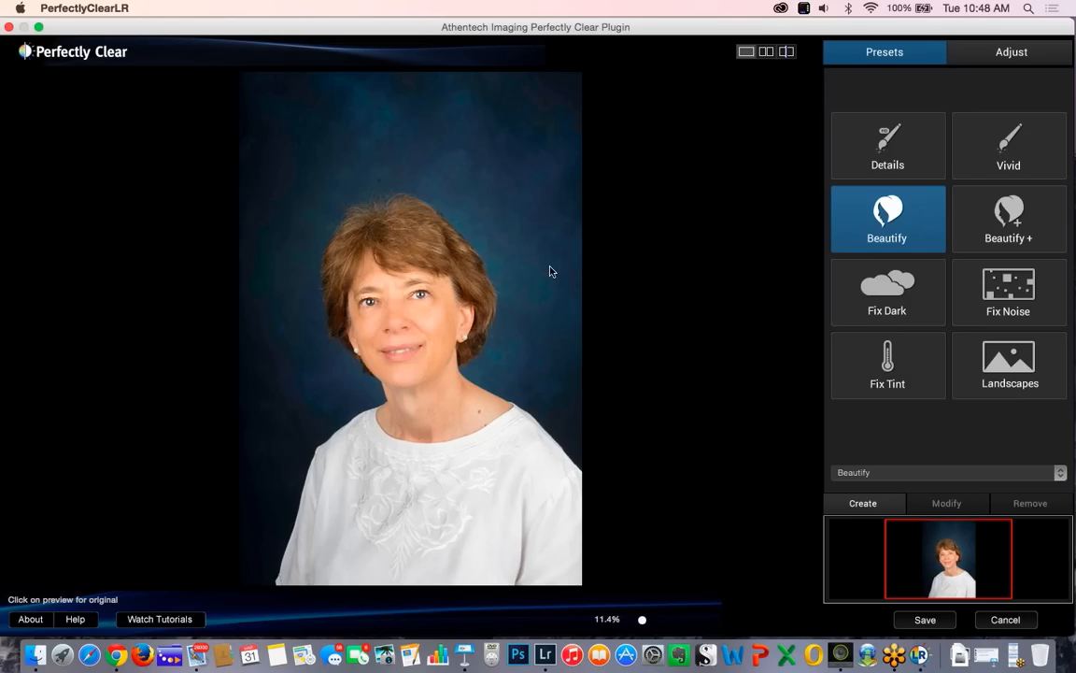
left_click_drag(642, 618, 658, 625)
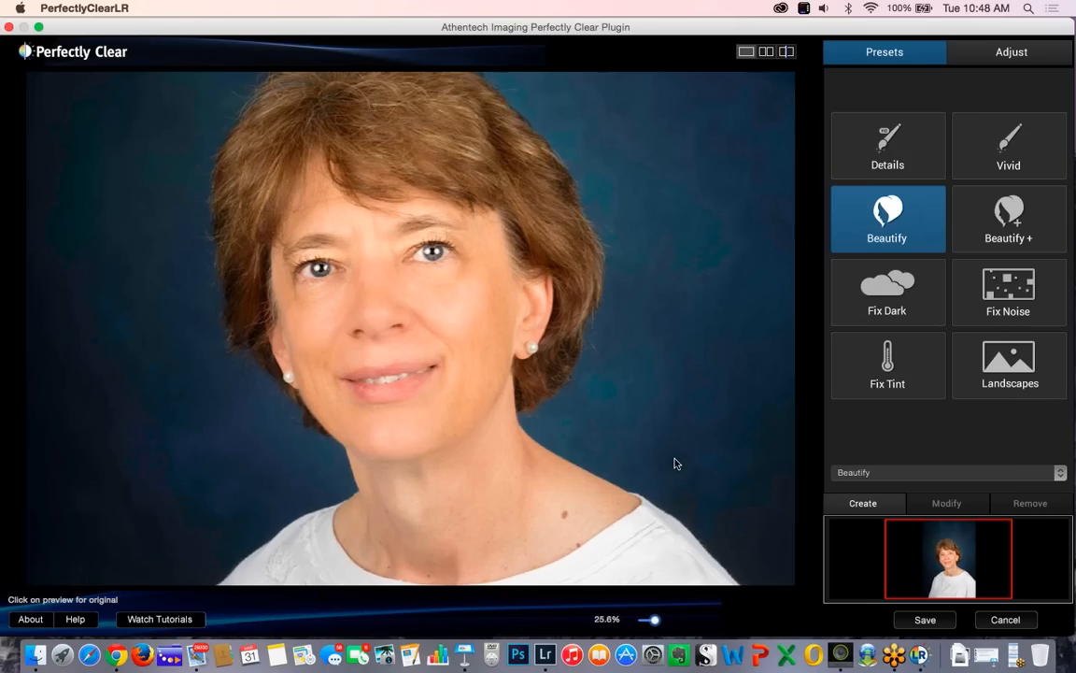
left_click(995, 227)
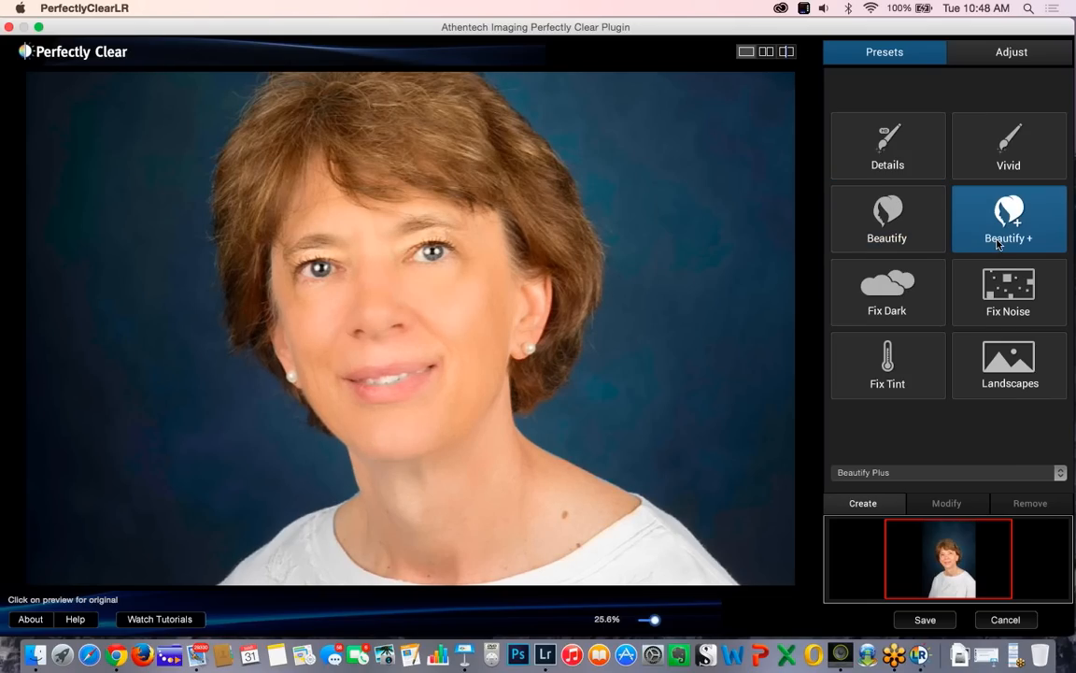
left_click(897, 237)
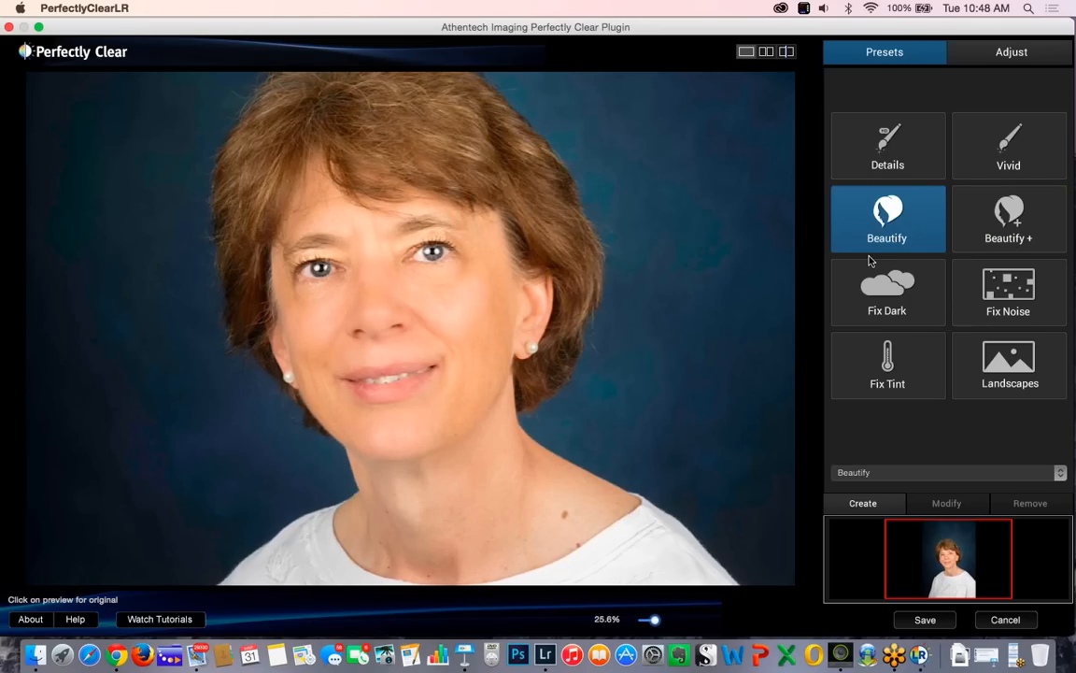
left_click(971, 232)
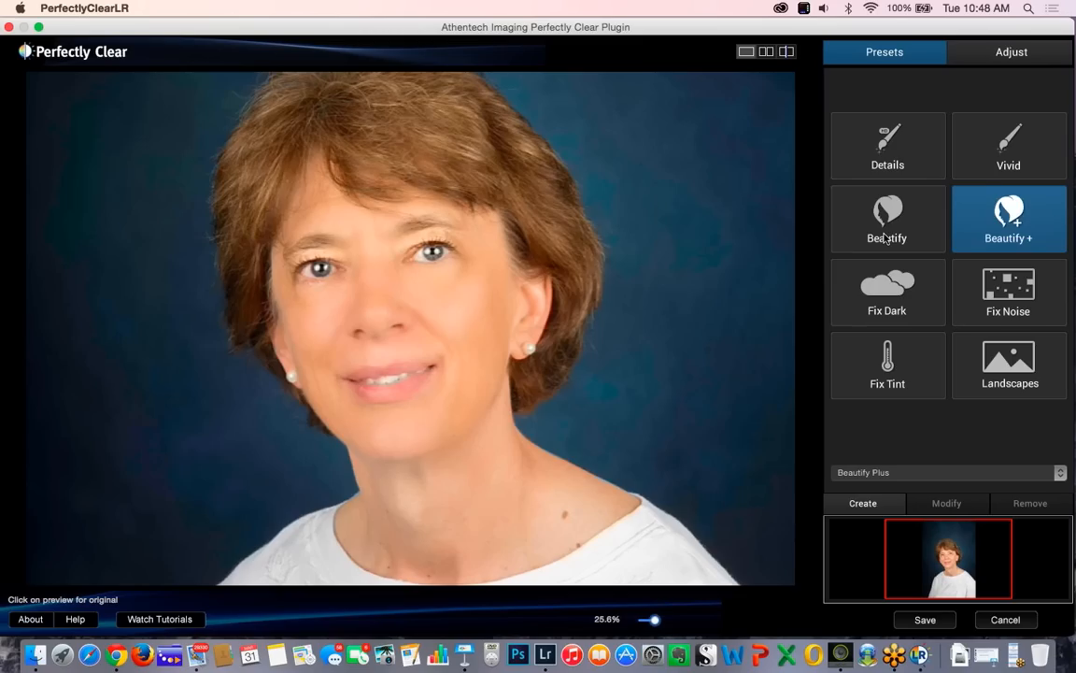
left_click(885, 239)
left_click(988, 244)
left_click(886, 243)
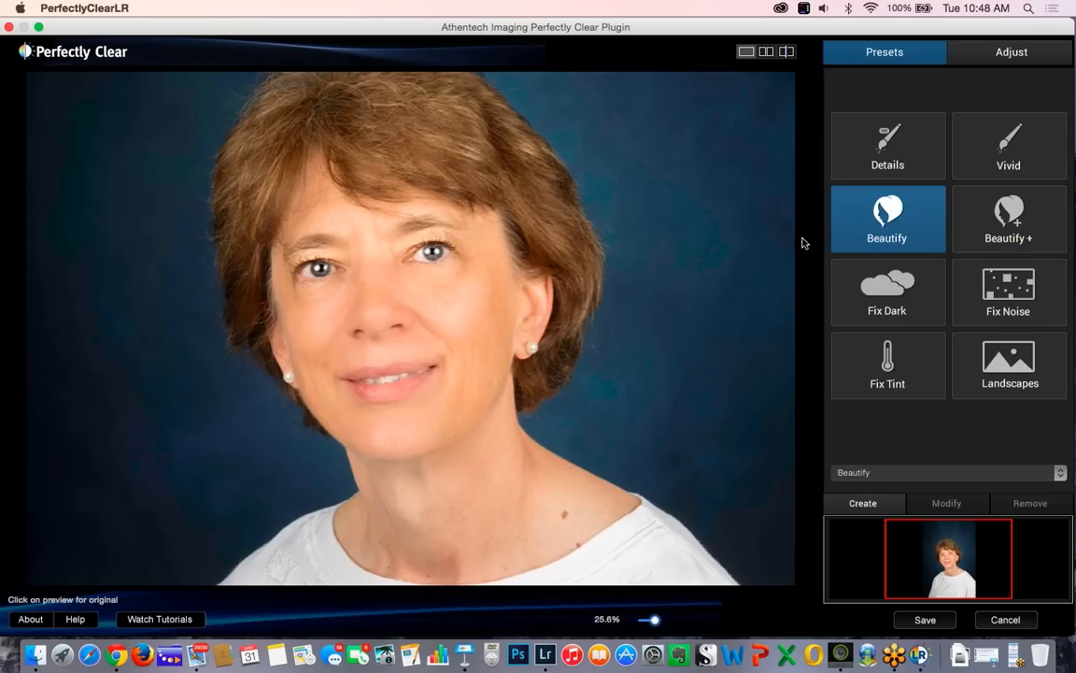
left_click_drag(654, 621, 640, 607)
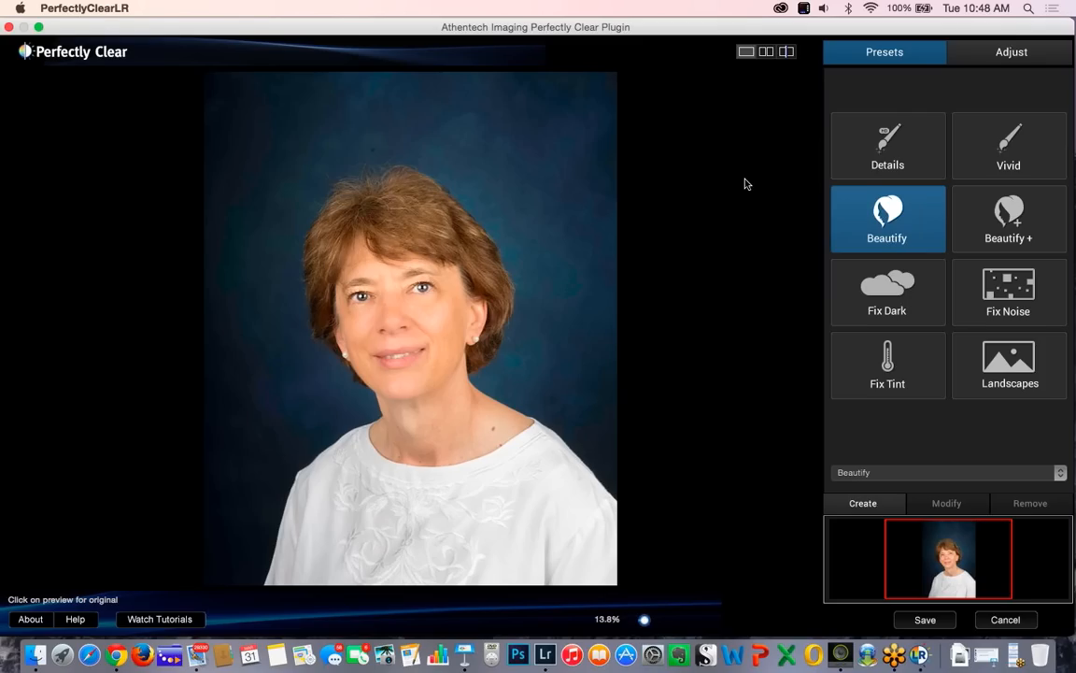
left_click(884, 147)
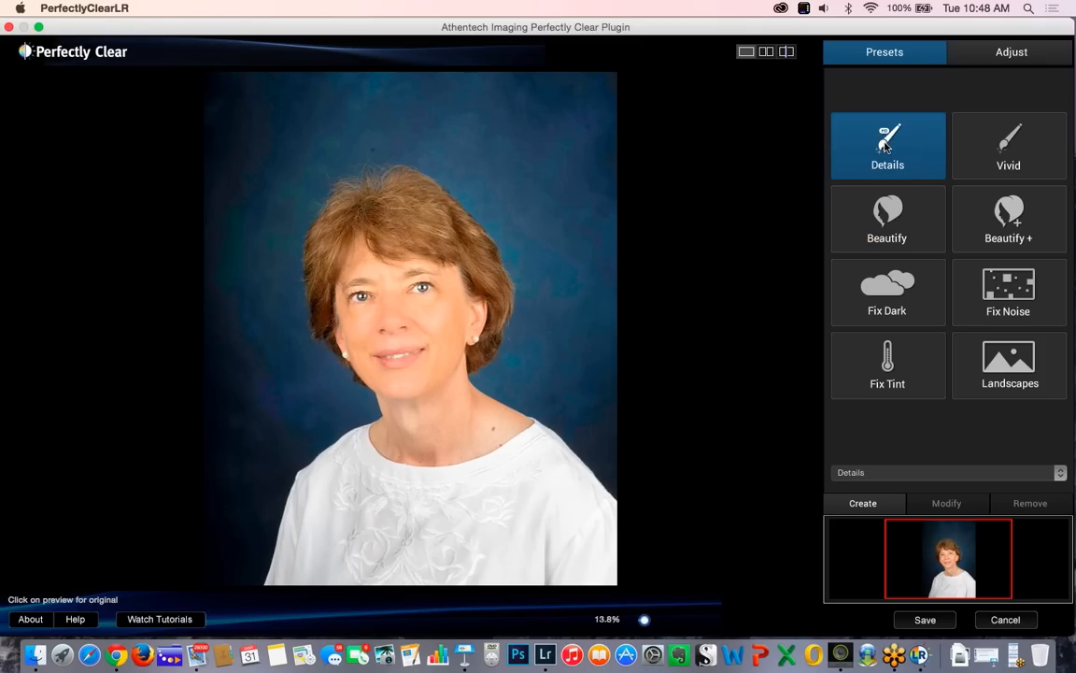
left_click(1008, 152)
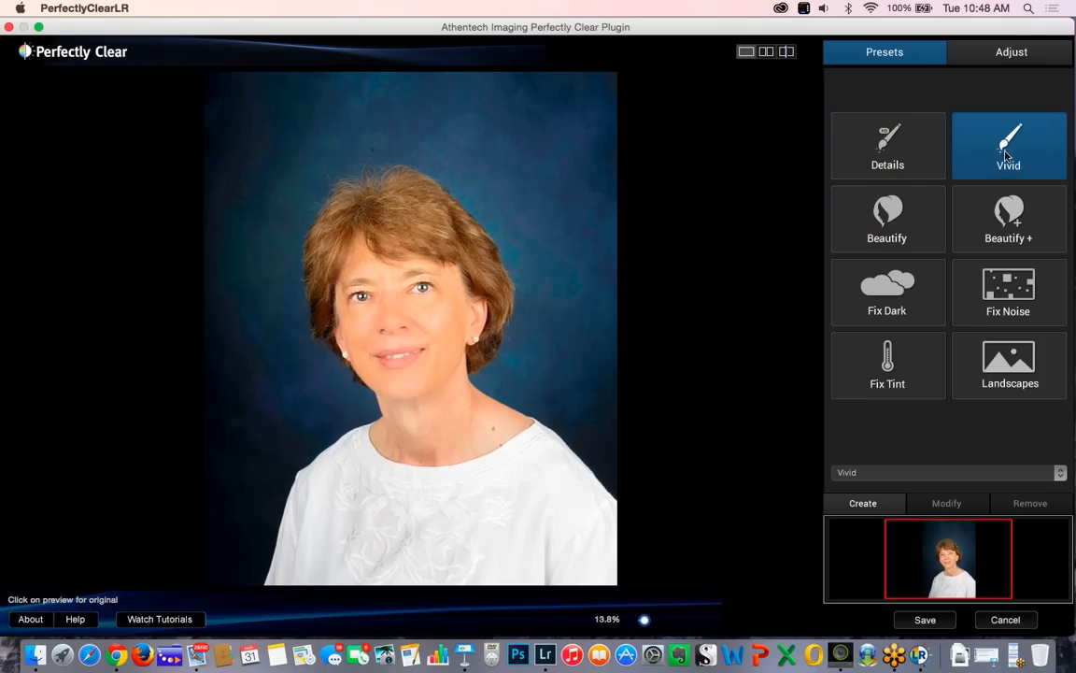
- Apply the Beautify preset with Overall Opacity at 30 and Exposure at 12, and save the corrected portrait back to Lightroom
left_click(898, 245)
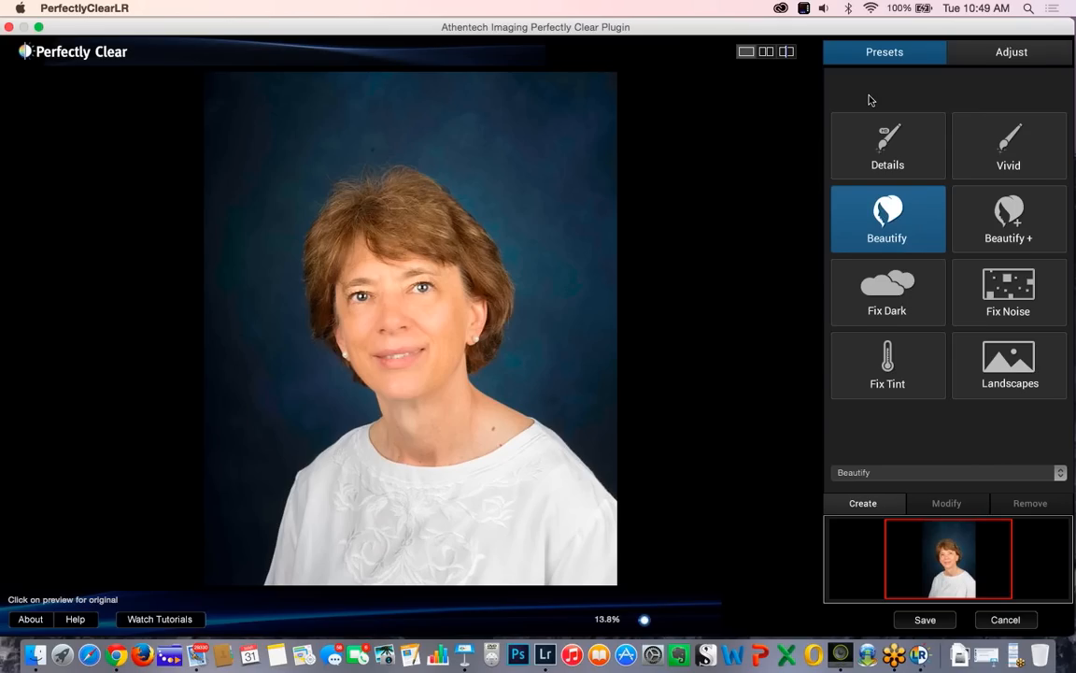
left_click(1011, 53)
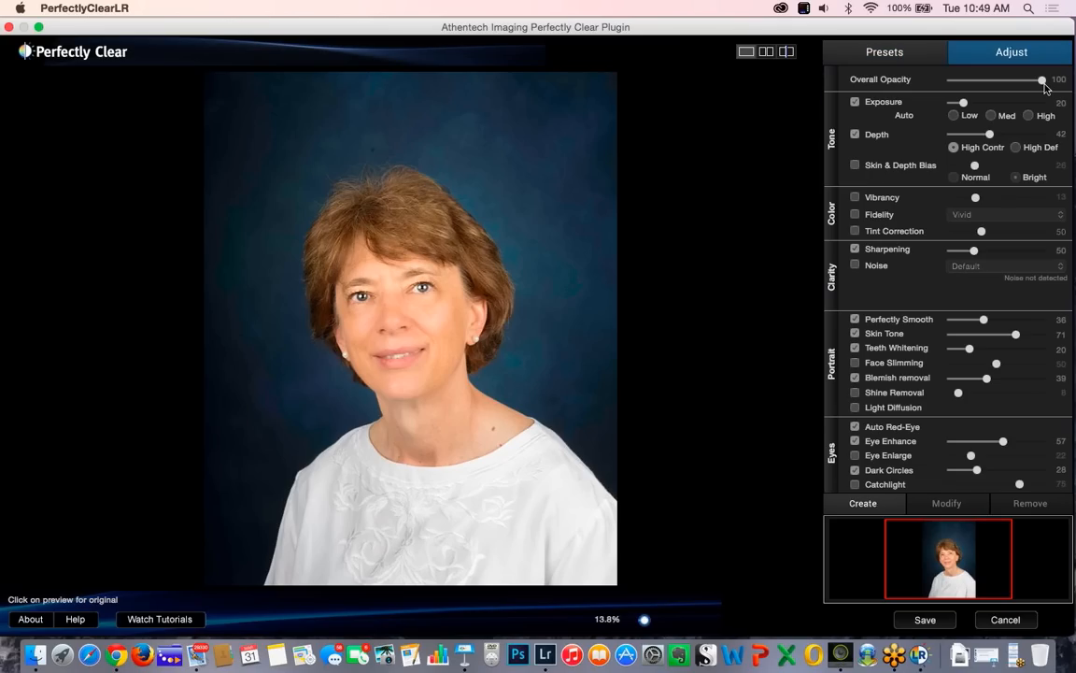
left_click_drag(1044, 84, 957, 107)
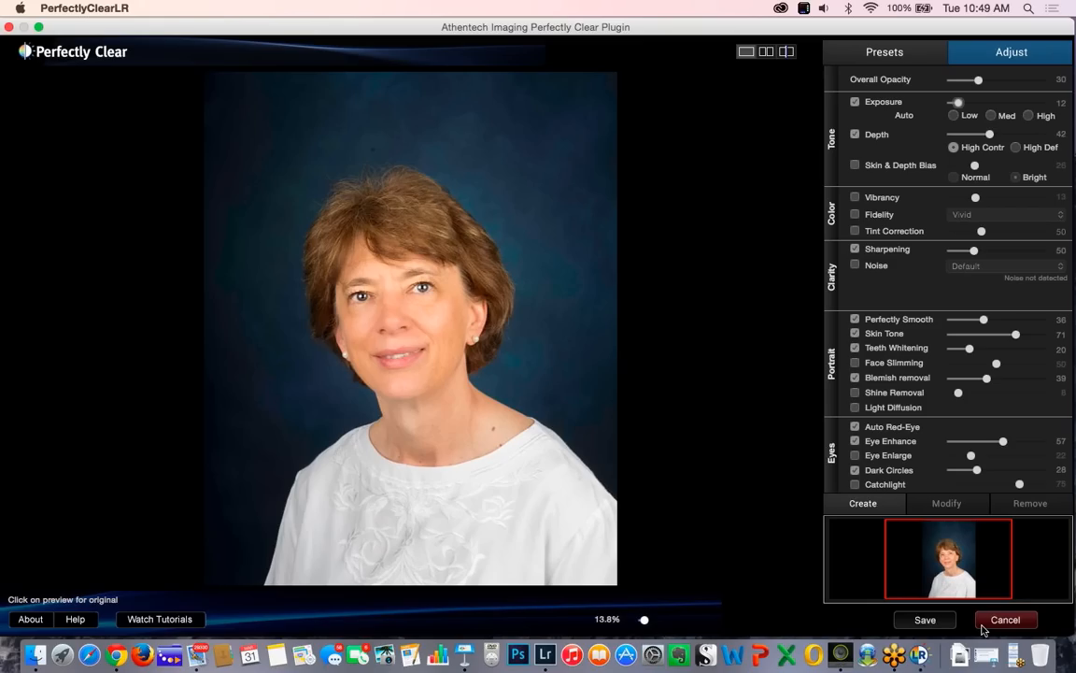
left_click(925, 620)
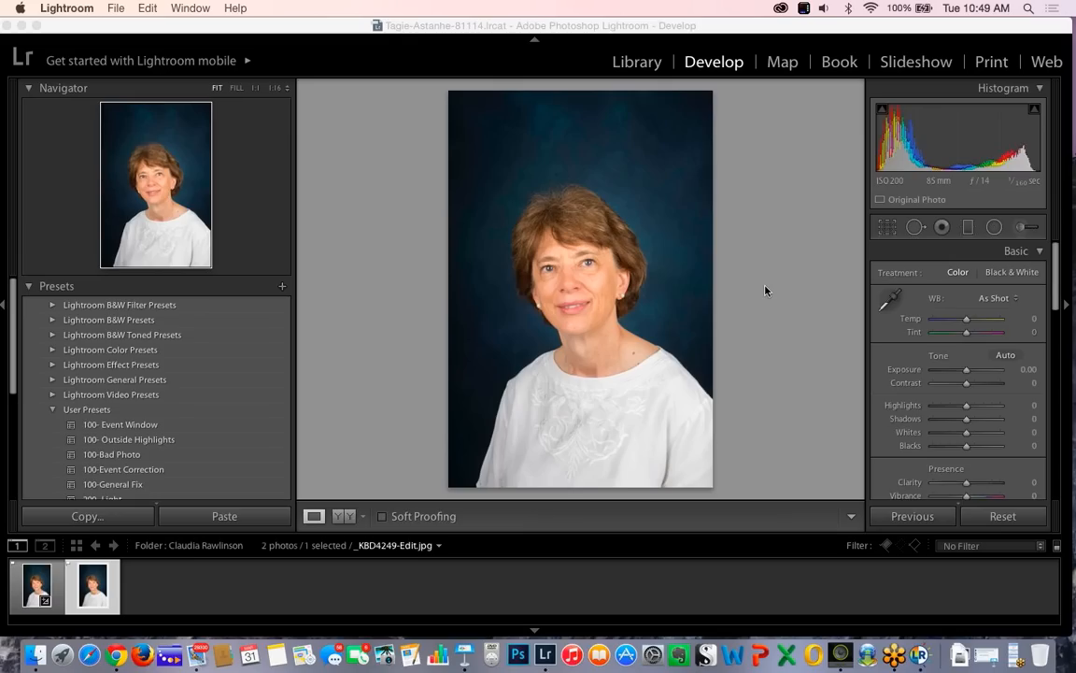
- Show the client's Master folder, open the edited JPEG portrait in Develop and set Highlights to −36
left_click(630, 63)
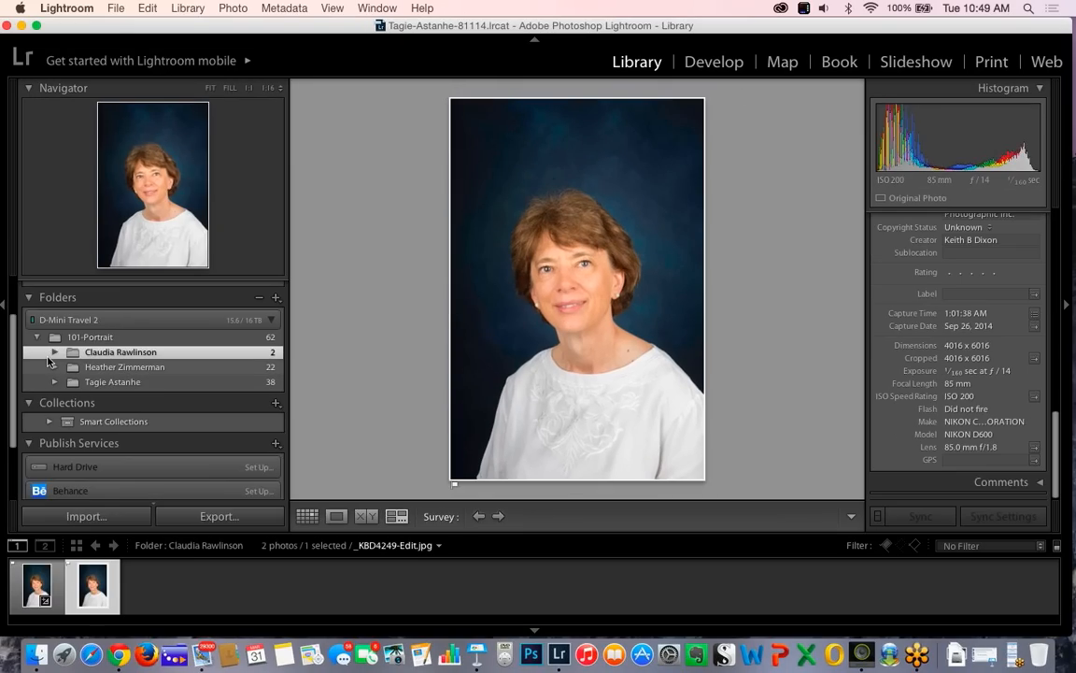
left_click(54, 352)
left_click(116, 367)
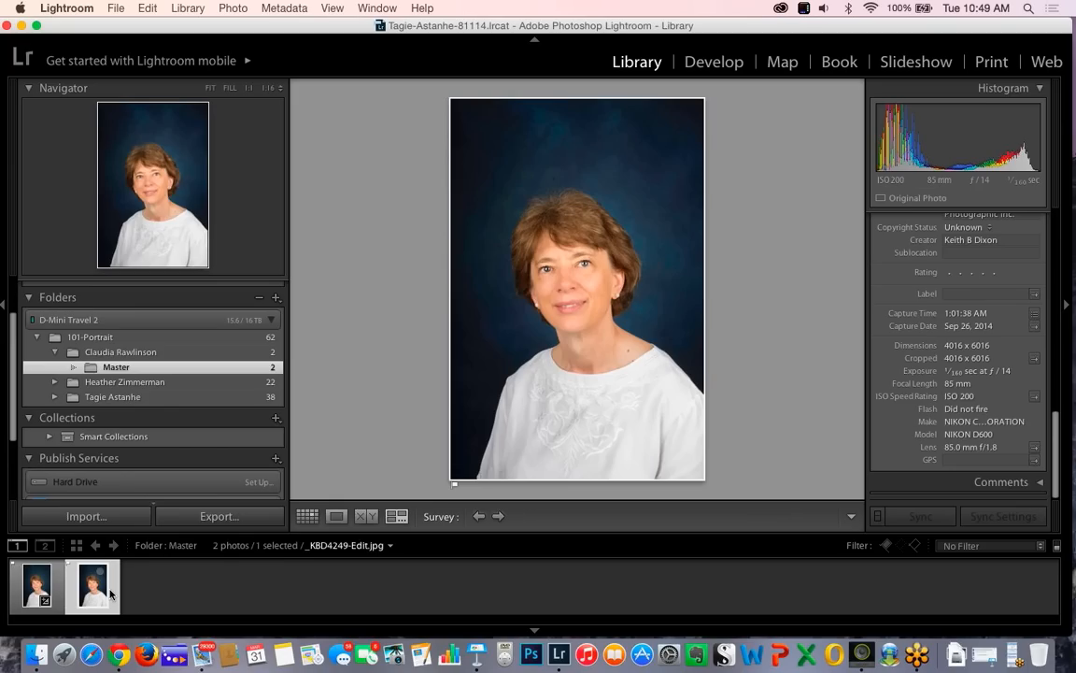
left_click(717, 67)
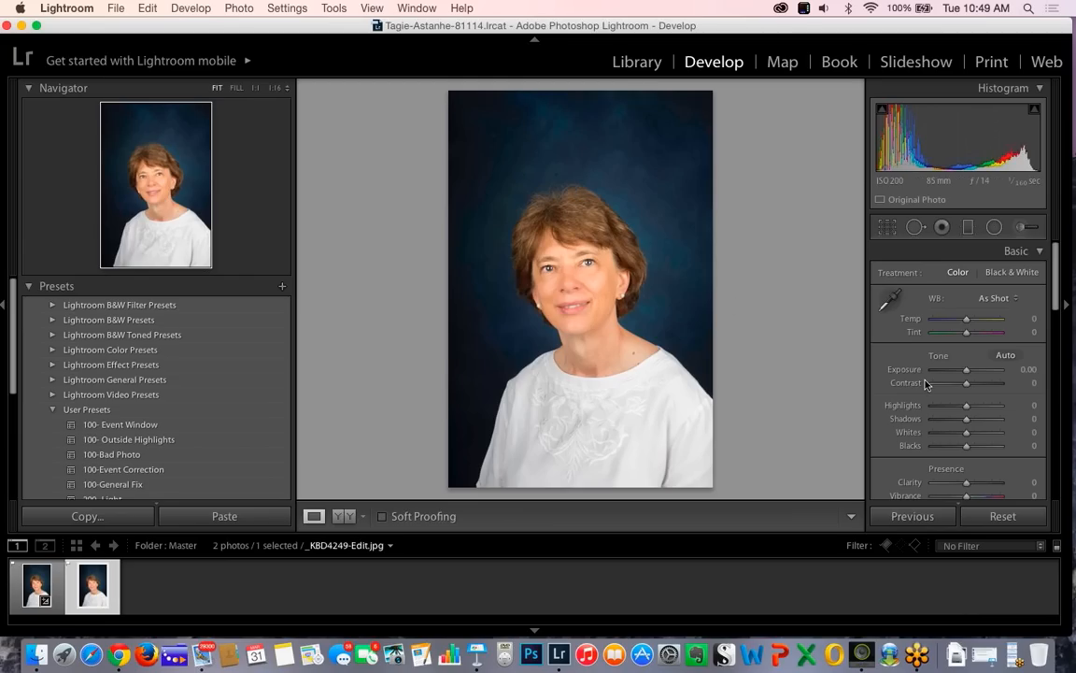
left_click_drag(966, 405, 953, 408)
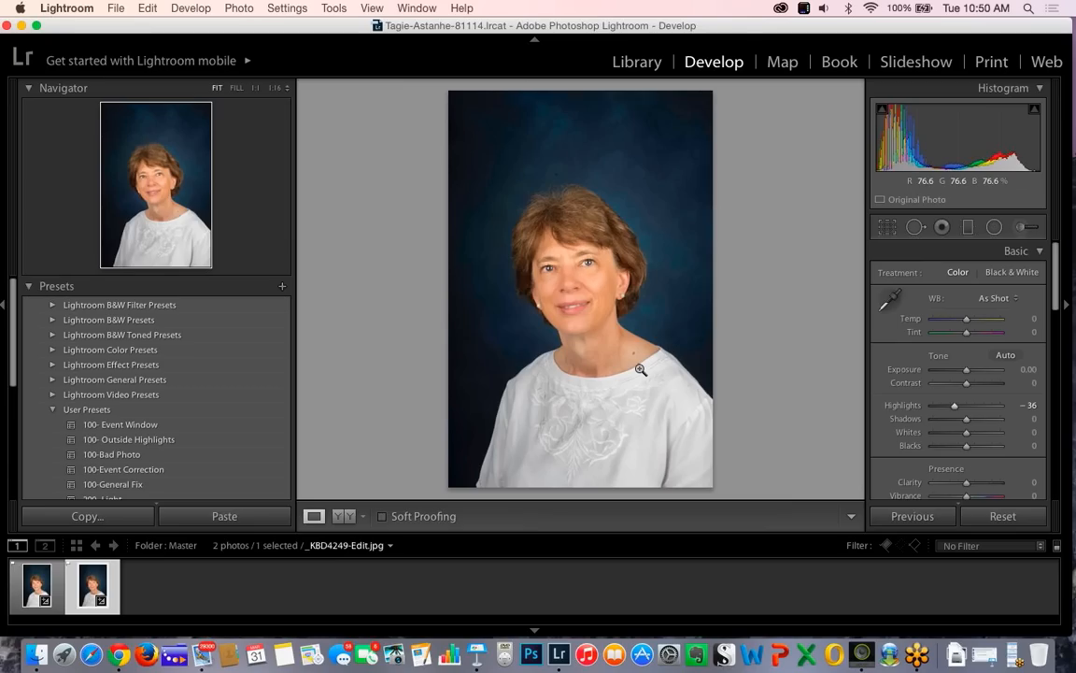
- Apply the 100-Bad Photo preset to the portrait, and set Tint to −14, Blacks to +21 and Saturation to −100
left_click(125, 455)
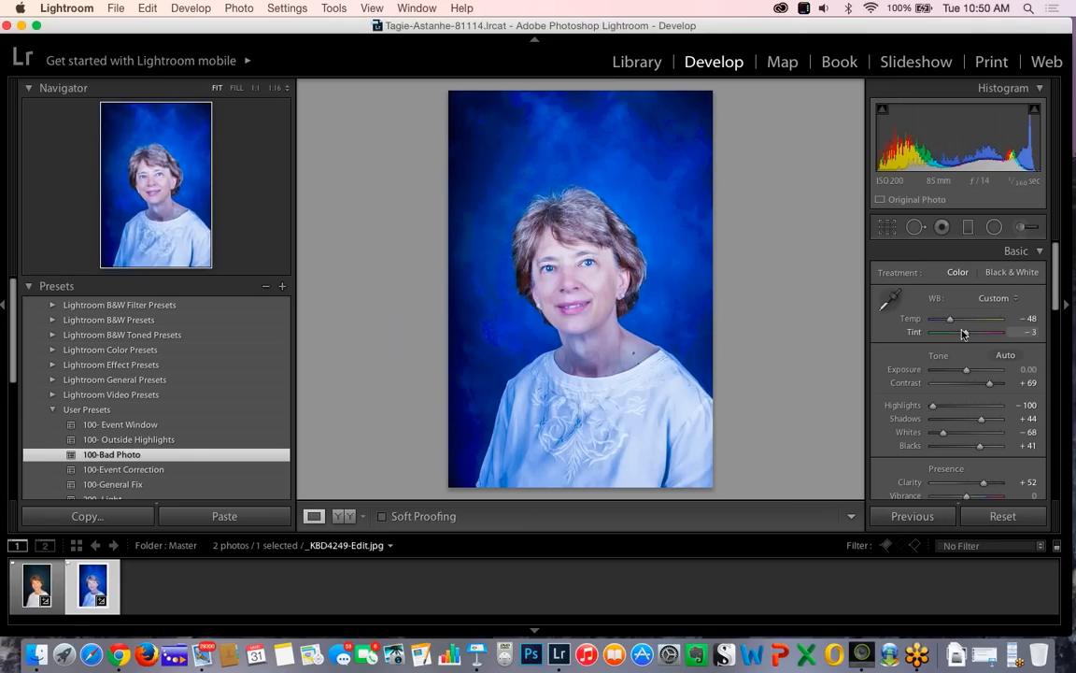
mouse_move(964, 334)
left_mouse_down()
mouse_move(1004, 342)
mouse_move(941, 341)
mouse_move(963, 336)
left_mouse_up()
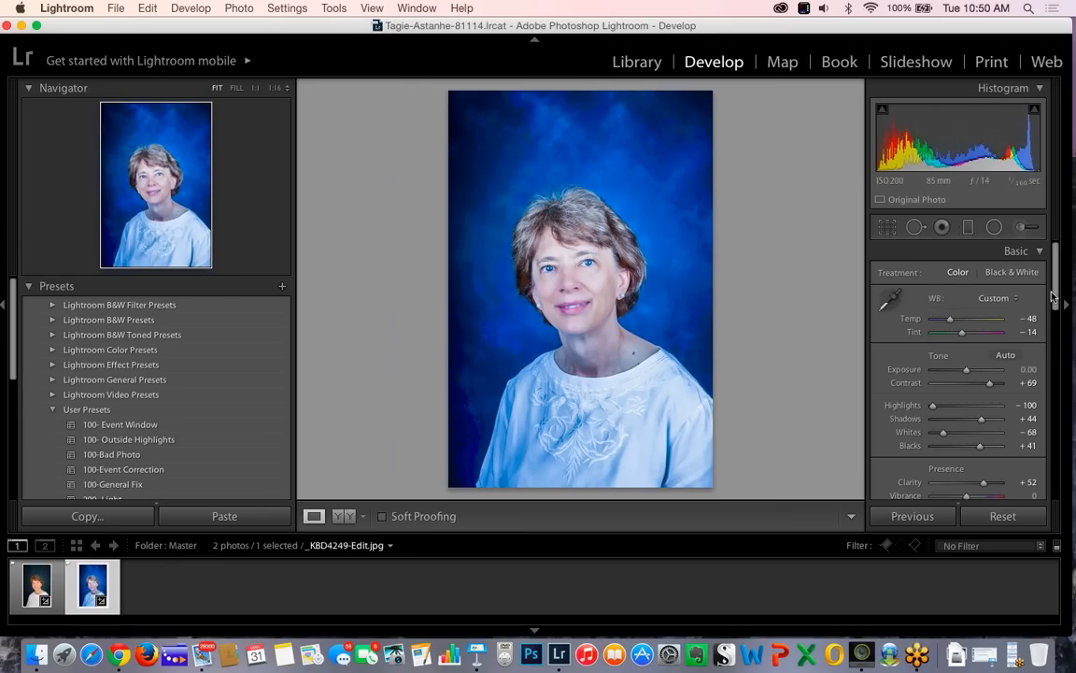
left_click_drag(1052, 297, 1037, 327)
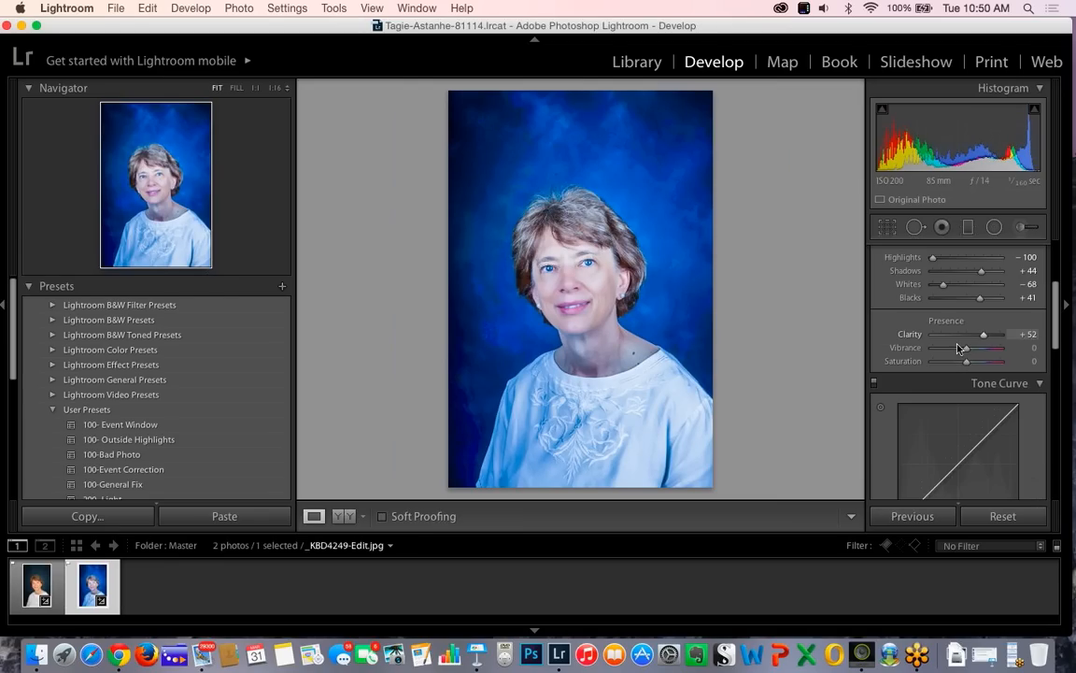
mouse_move(980, 297)
left_mouse_down()
mouse_move(936, 297)
mouse_move(972, 309)
left_mouse_up()
left_click_drag(966, 361, 904, 357)
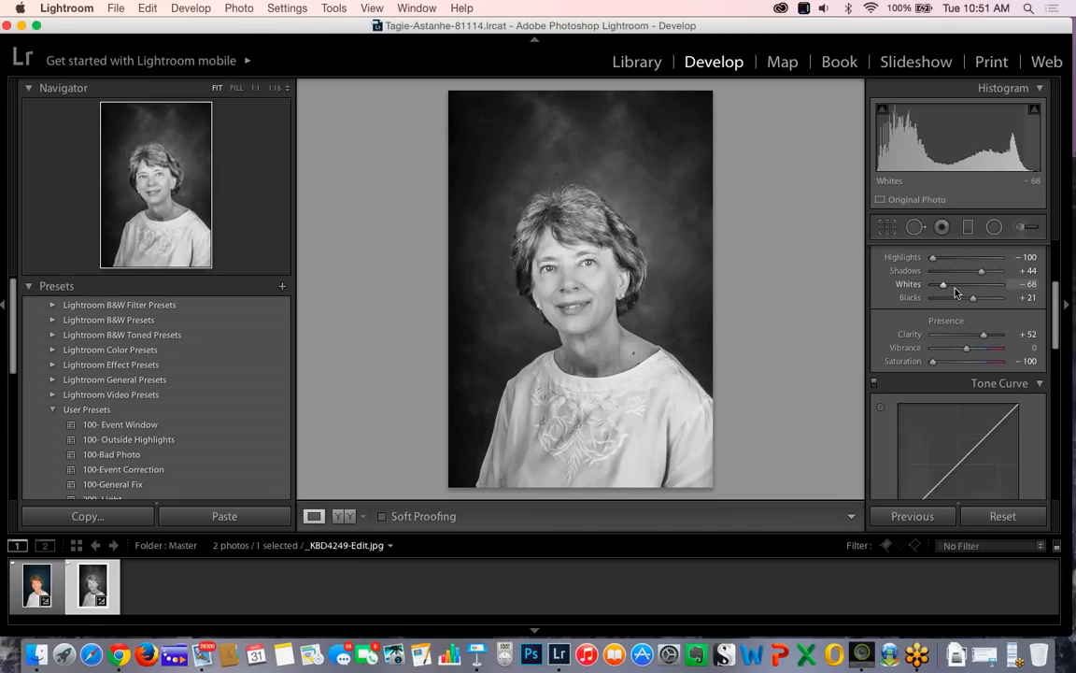
- Set the Sharpening Amount to 92 and check the skin around the eye in the detail preview
left_click_drag(1056, 320, 1059, 286)
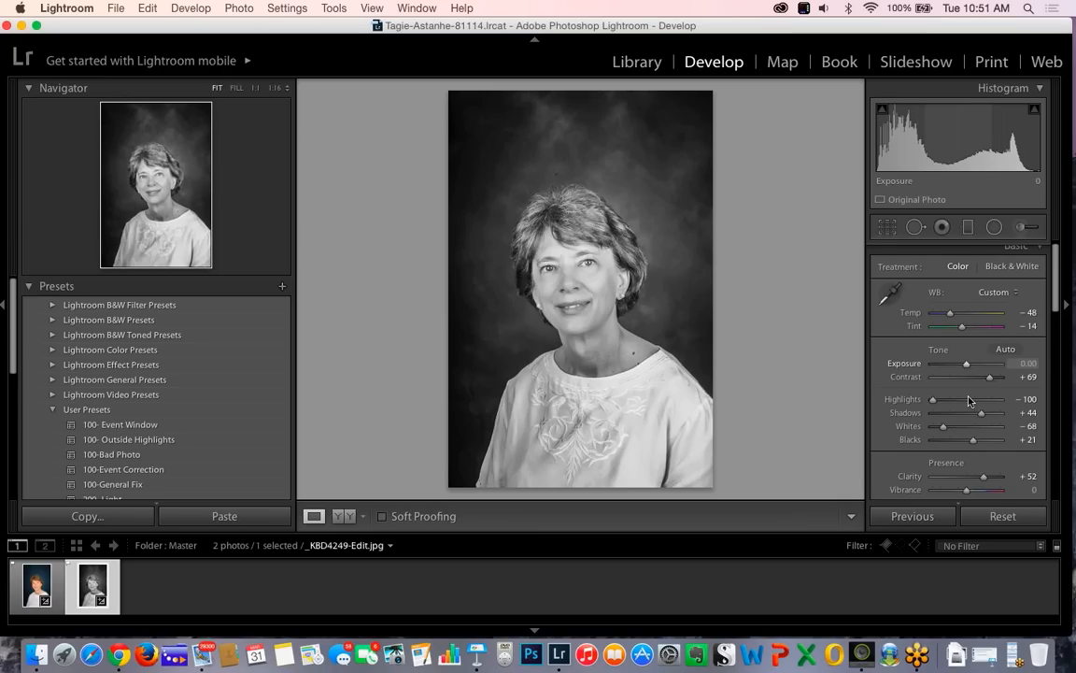
left_click_drag(1057, 303, 1058, 352)
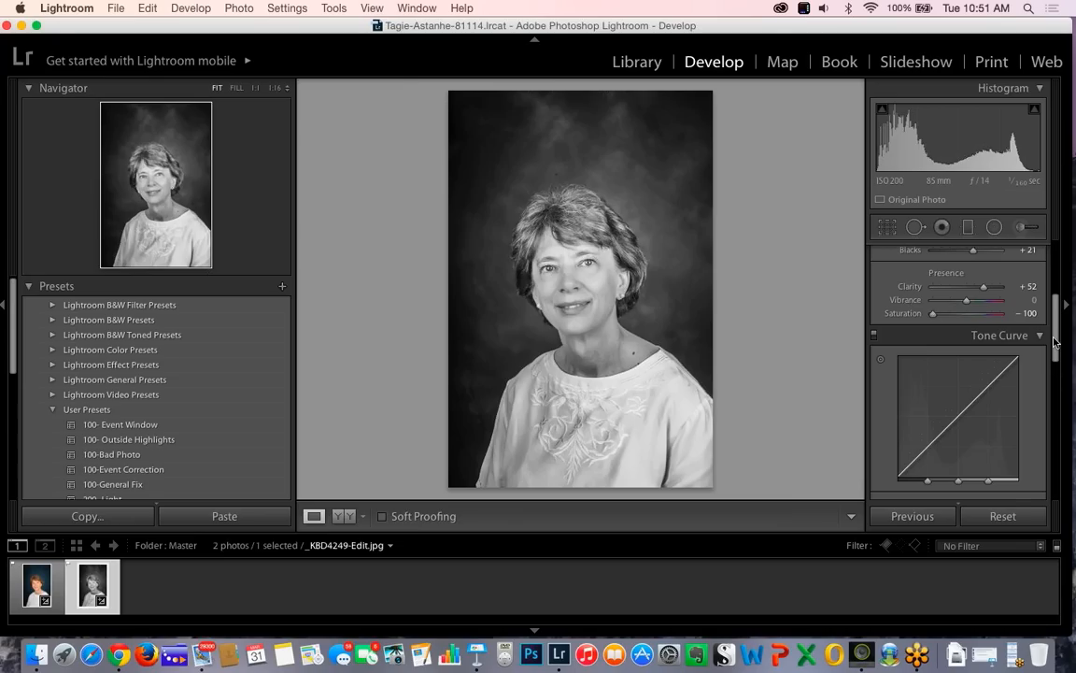
left_click_drag(1055, 342, 1055, 460)
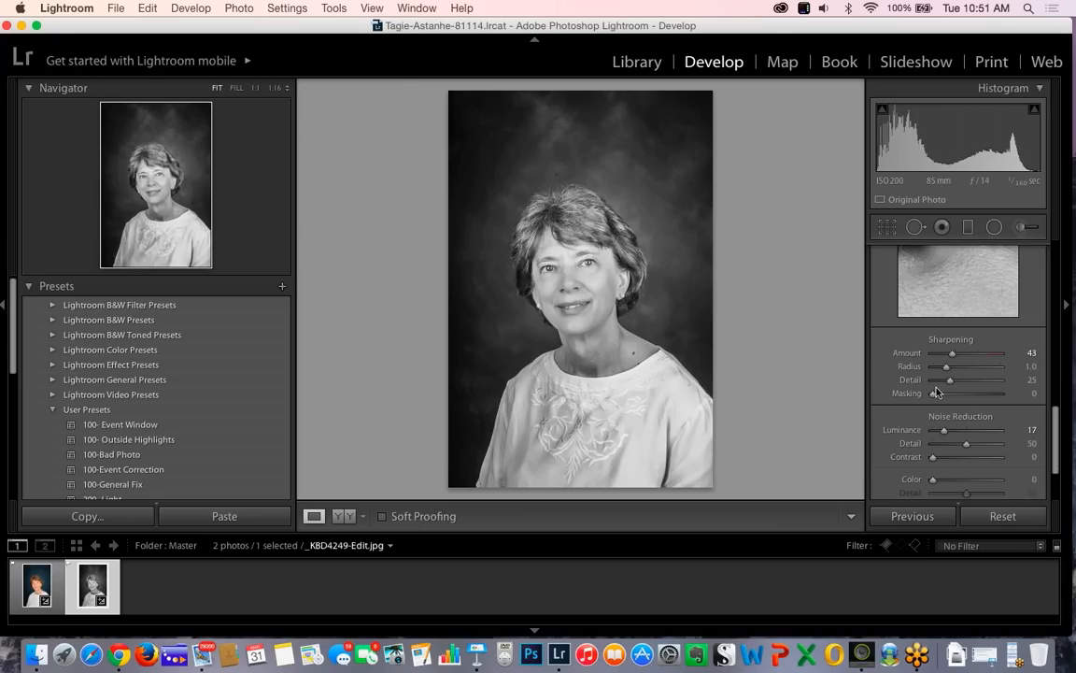
left_click_drag(952, 353, 975, 361)
left_click_drag(944, 276, 929, 335)
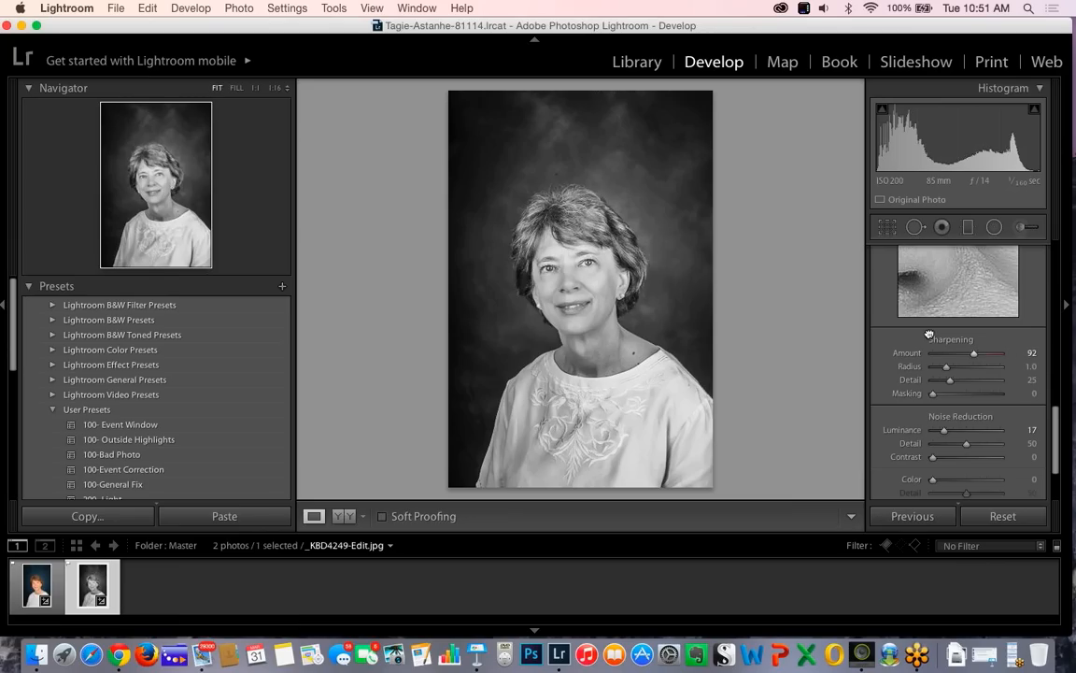
left_click_drag(953, 267, 955, 293)
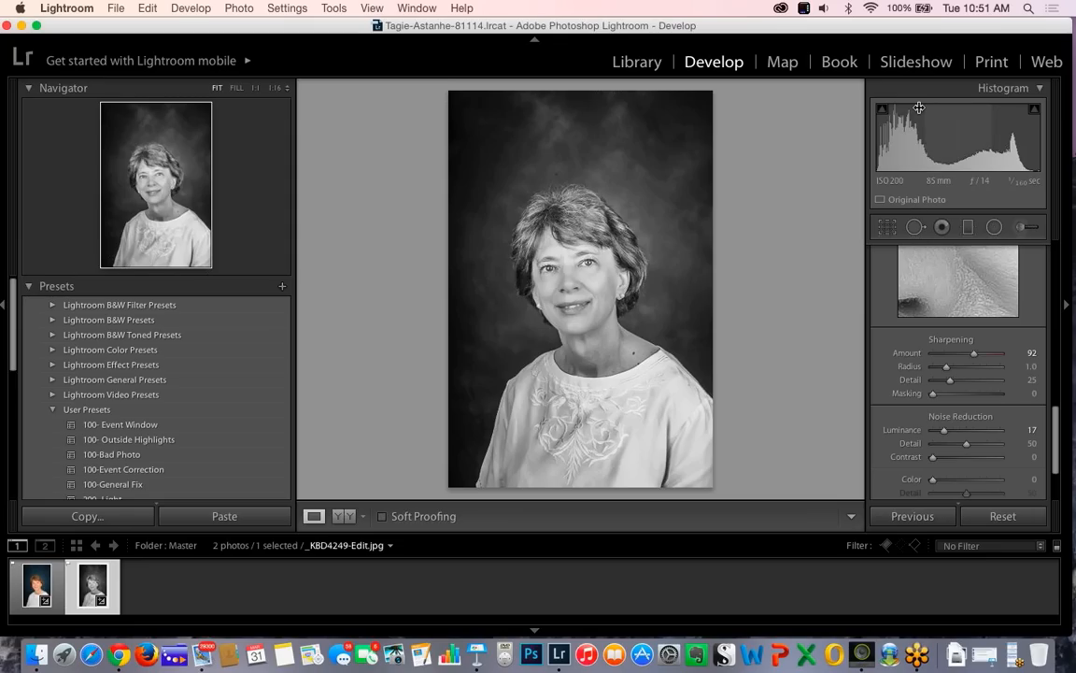
- Heal the small dark spot on the backdrop above the head with a size 75 Spot Removal brush
left_click(915, 226)
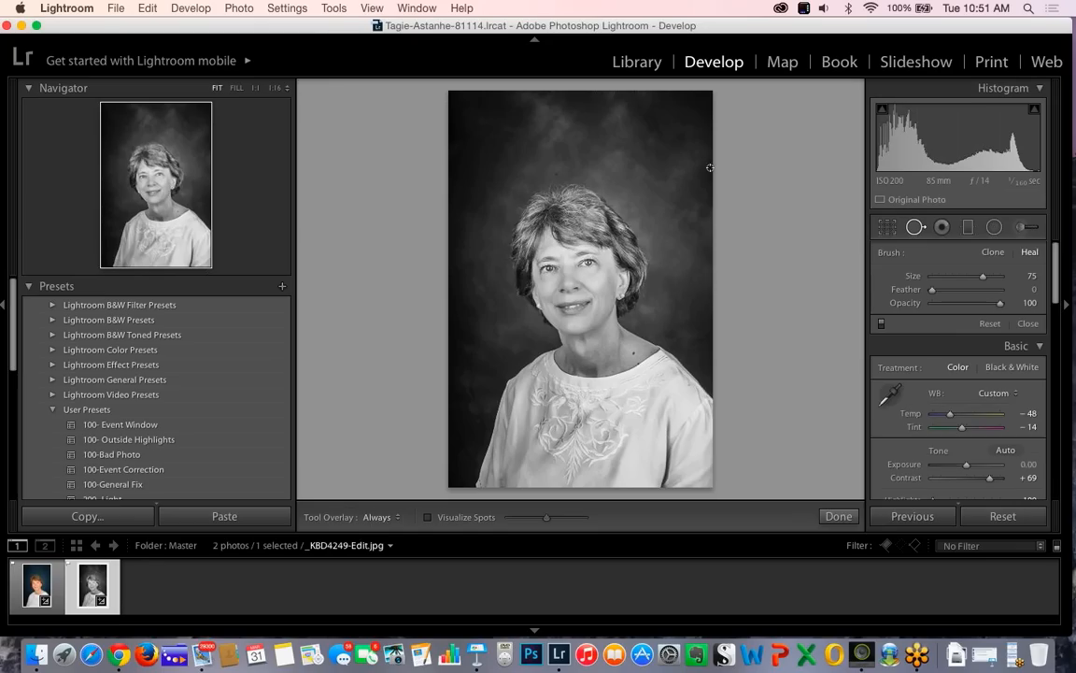
left_click(556, 172)
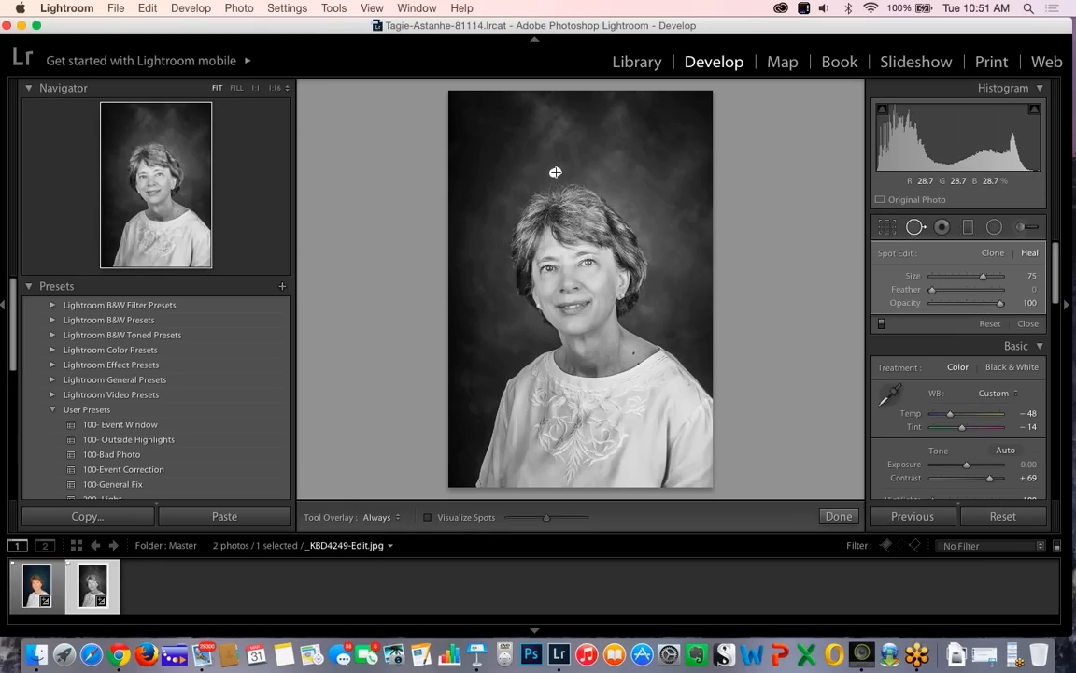
key("q")
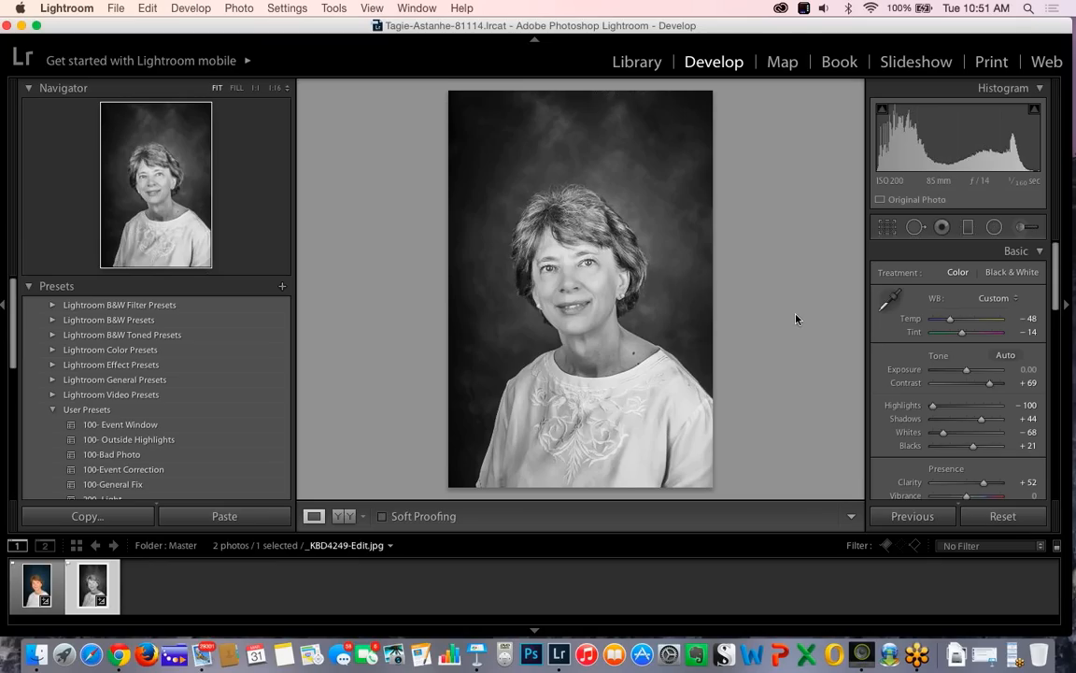
- Save the current adjustments as a develop preset named 200-B/W in User Presets, with all settings included
left_click(93, 410)
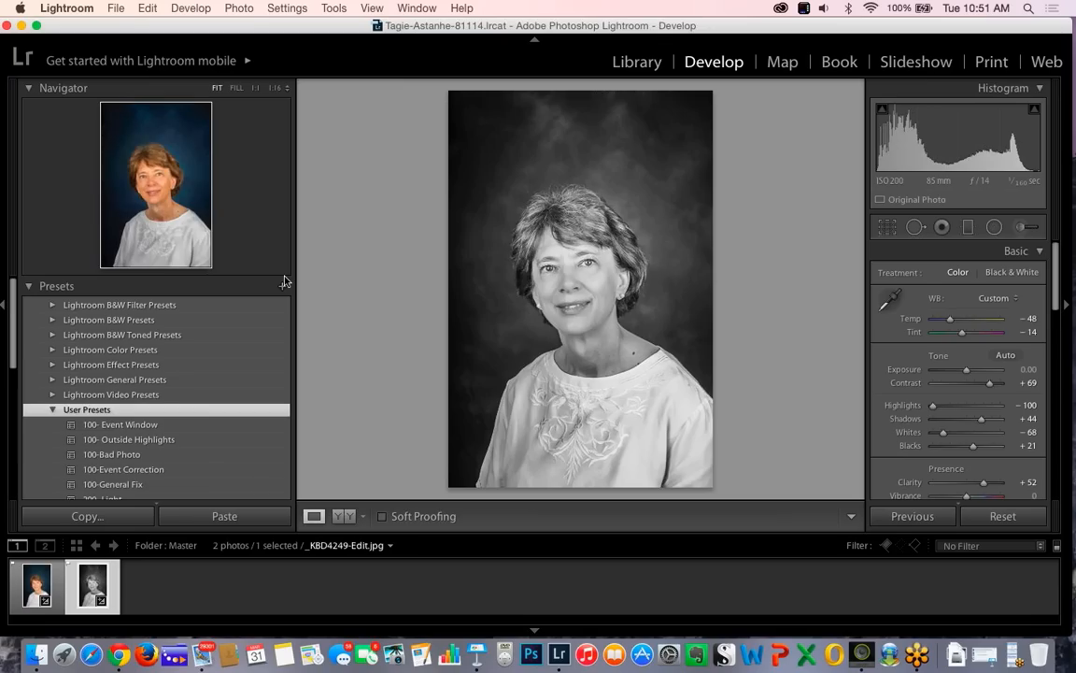
left_click(284, 283)
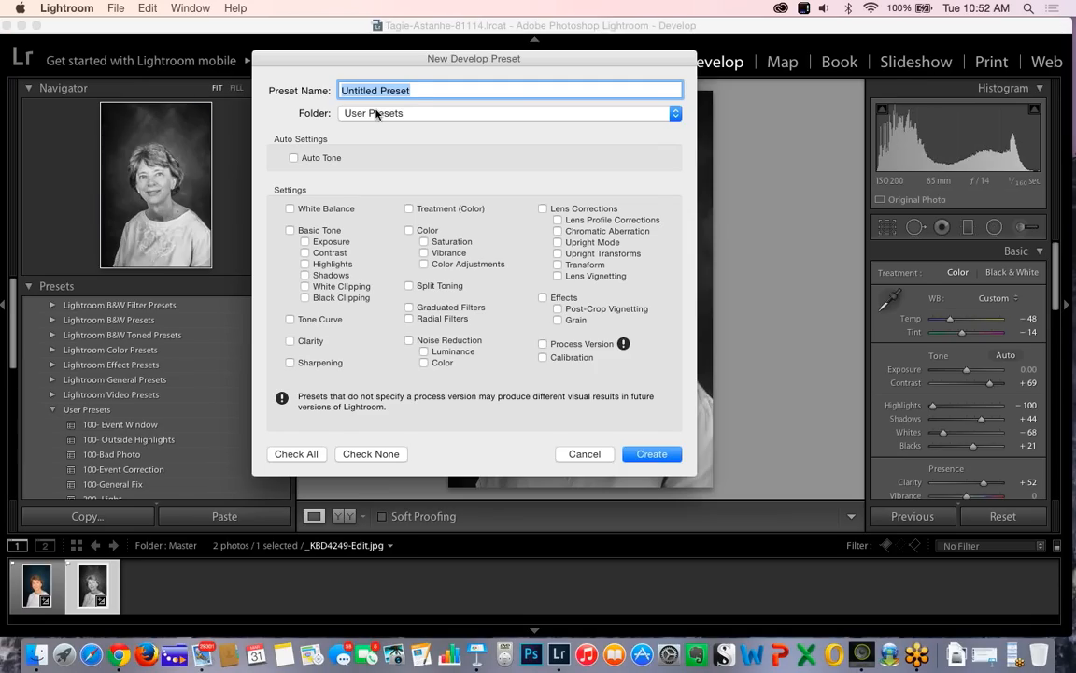
type("200-")
key("shift")
type("B/w")
key("BackSpace")
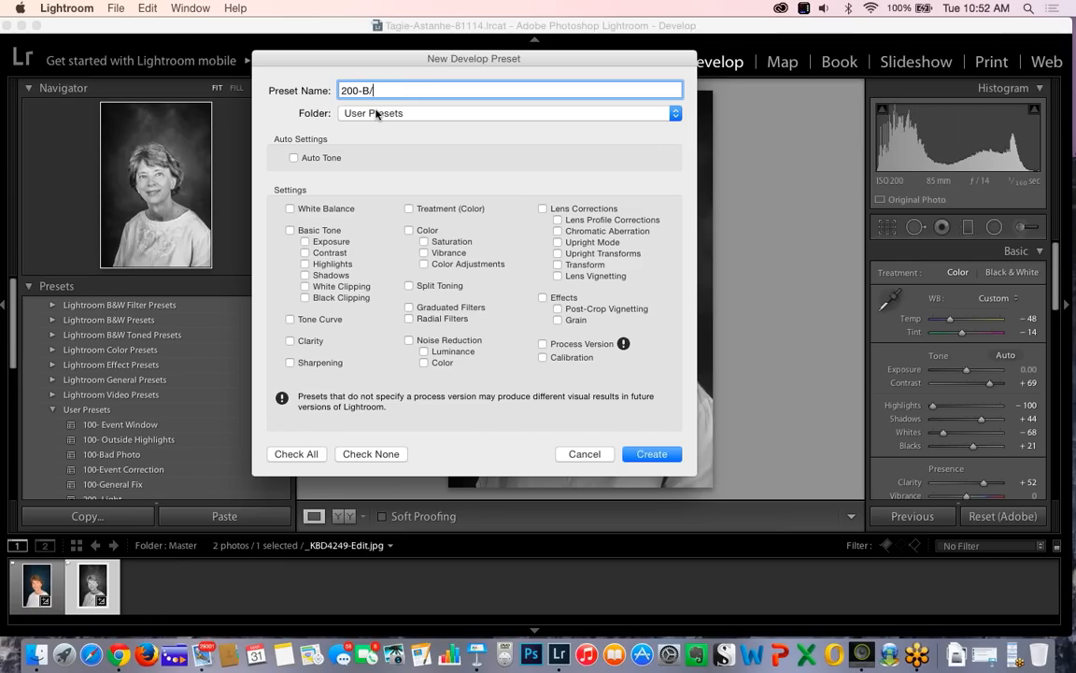
type("w")
key("BackSpace")
type("W")
left_click(292, 455)
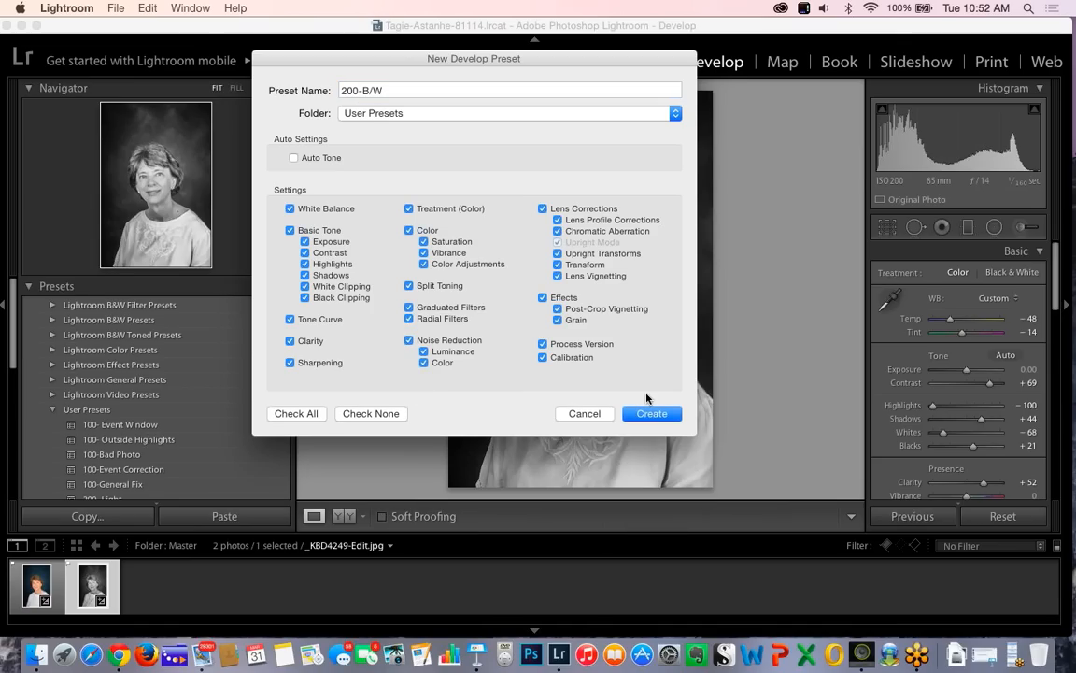
left_click(651, 413)
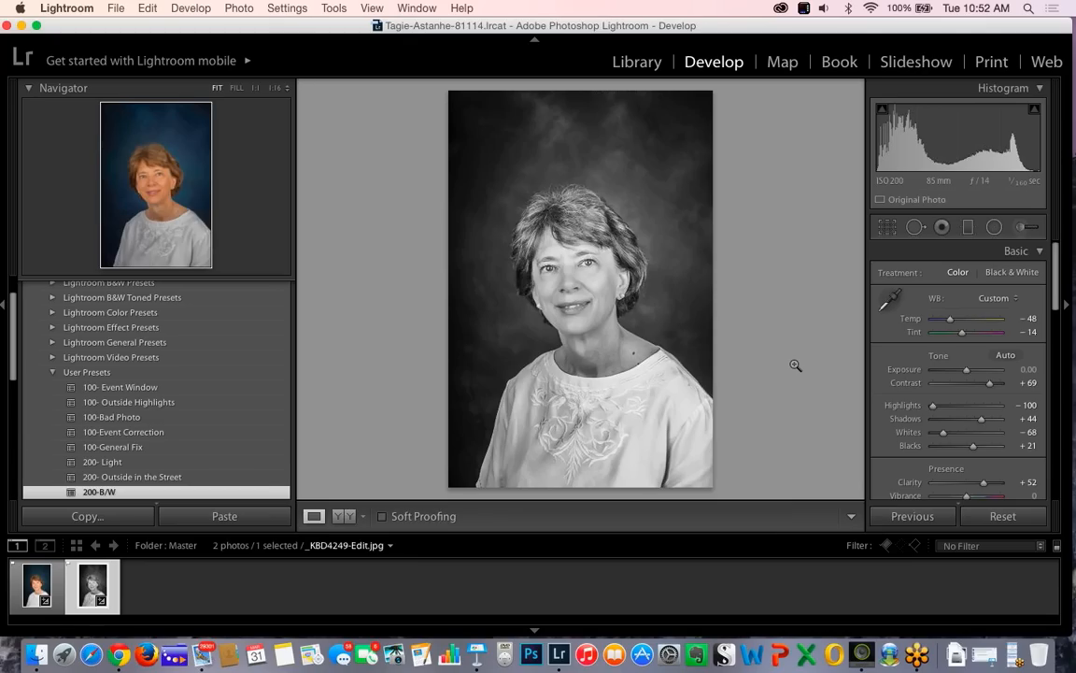
- Apply the 200-B/W preset to the raw _KBD4249.NEF and compare it side by side with the edited JPEG in Library
key("Left")
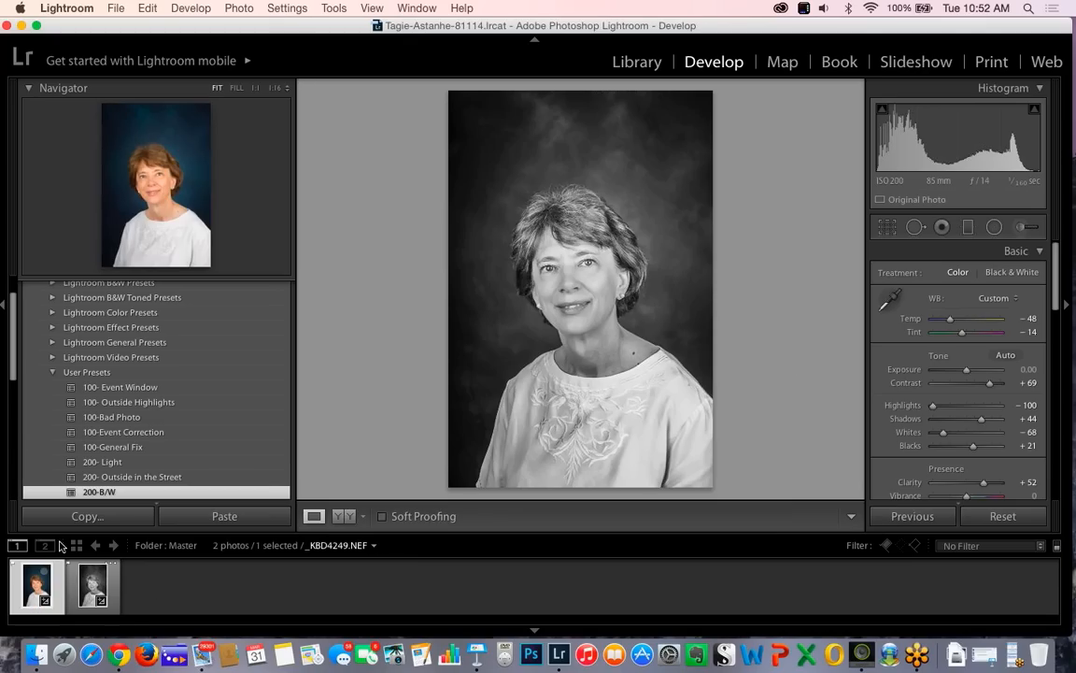
left_click(104, 492)
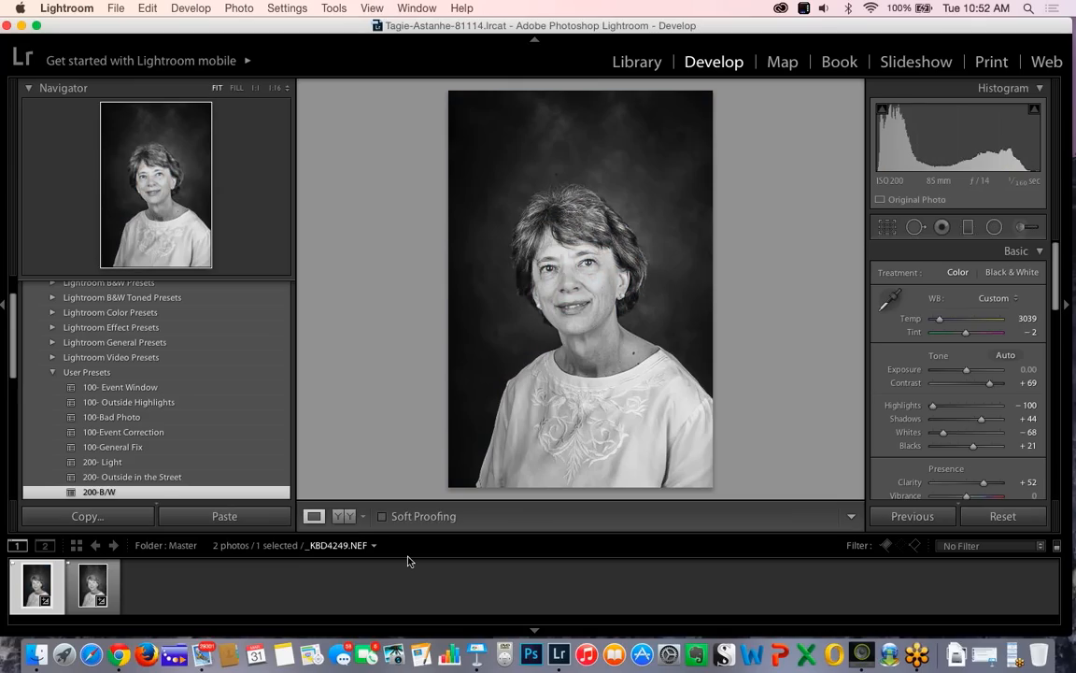
left_click(108, 568)
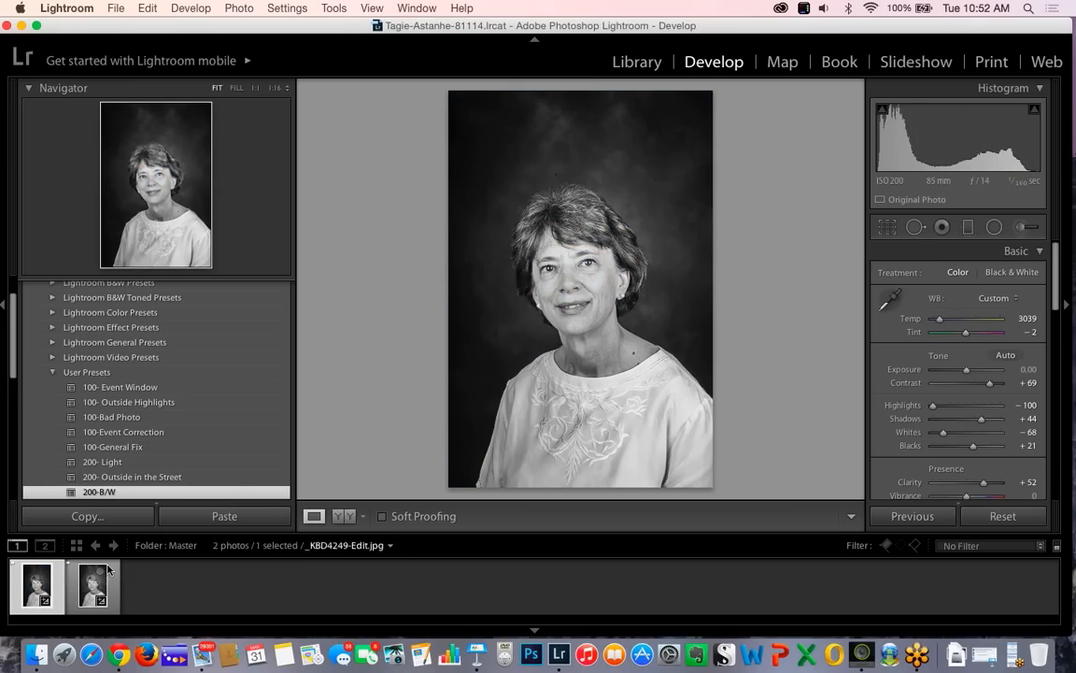
left_click(93, 588, "shift")
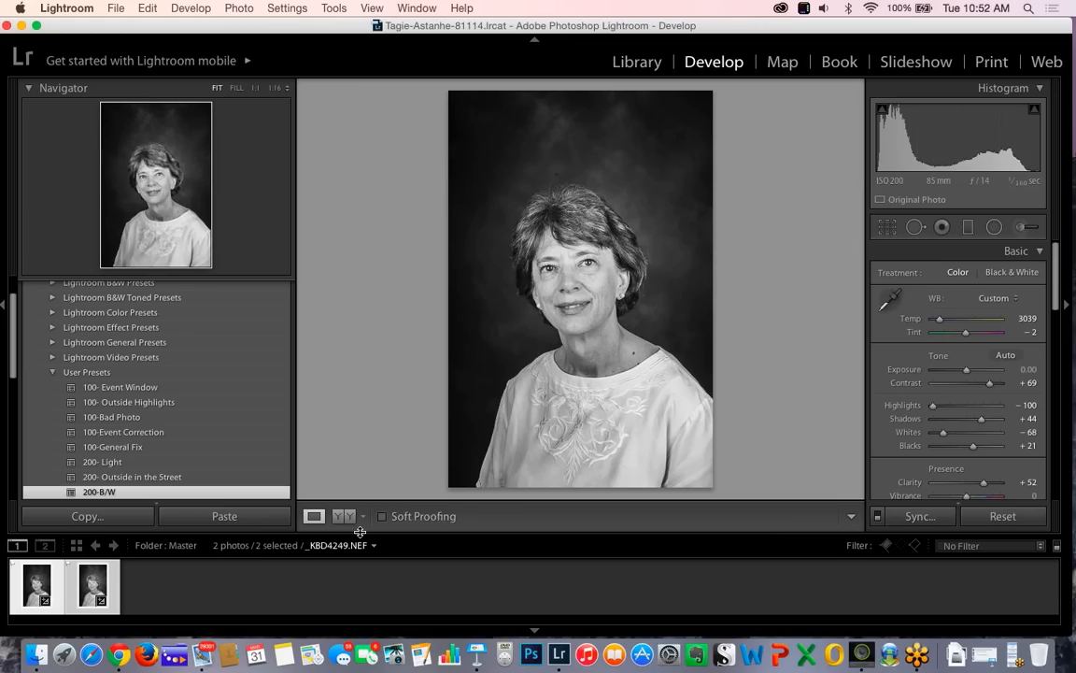
left_click(651, 60)
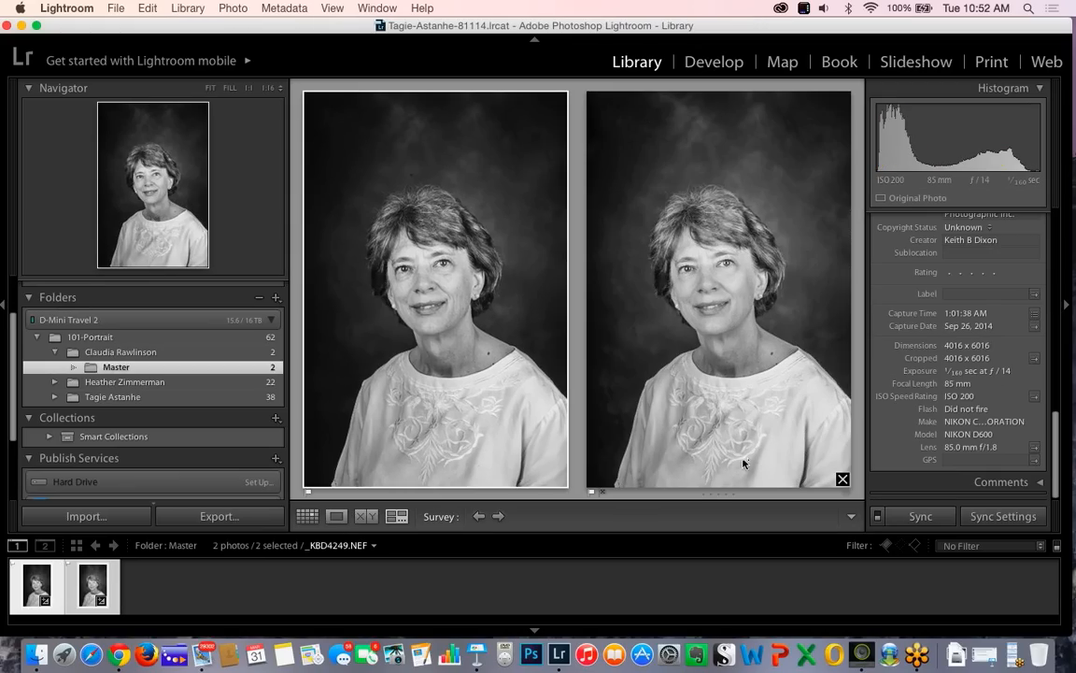
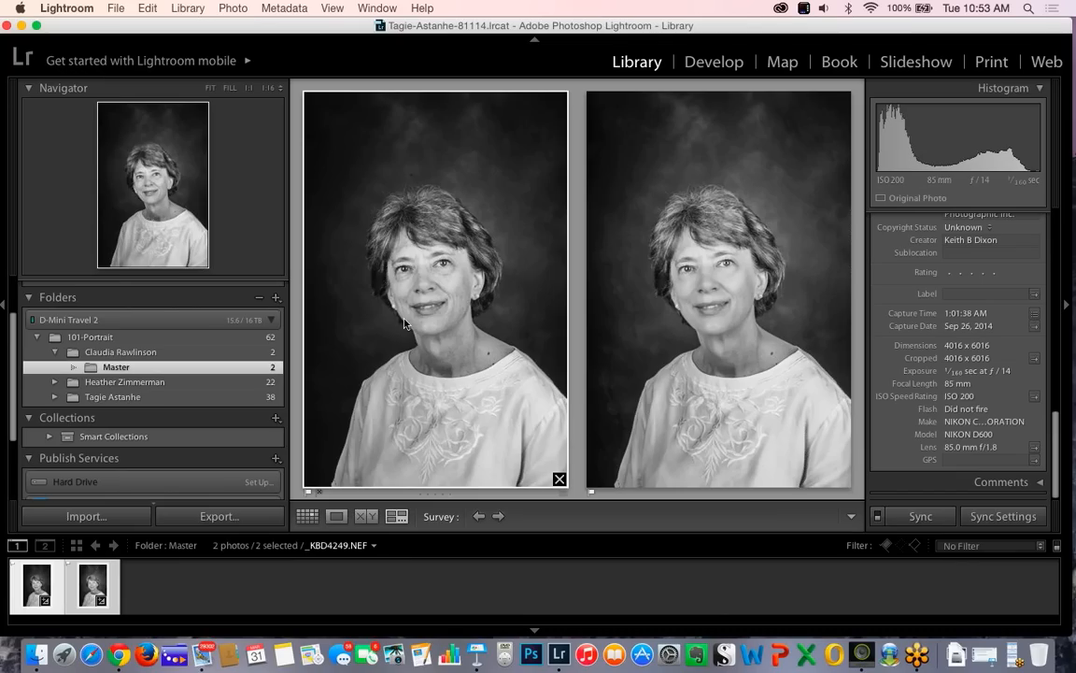
left_click(117, 353)
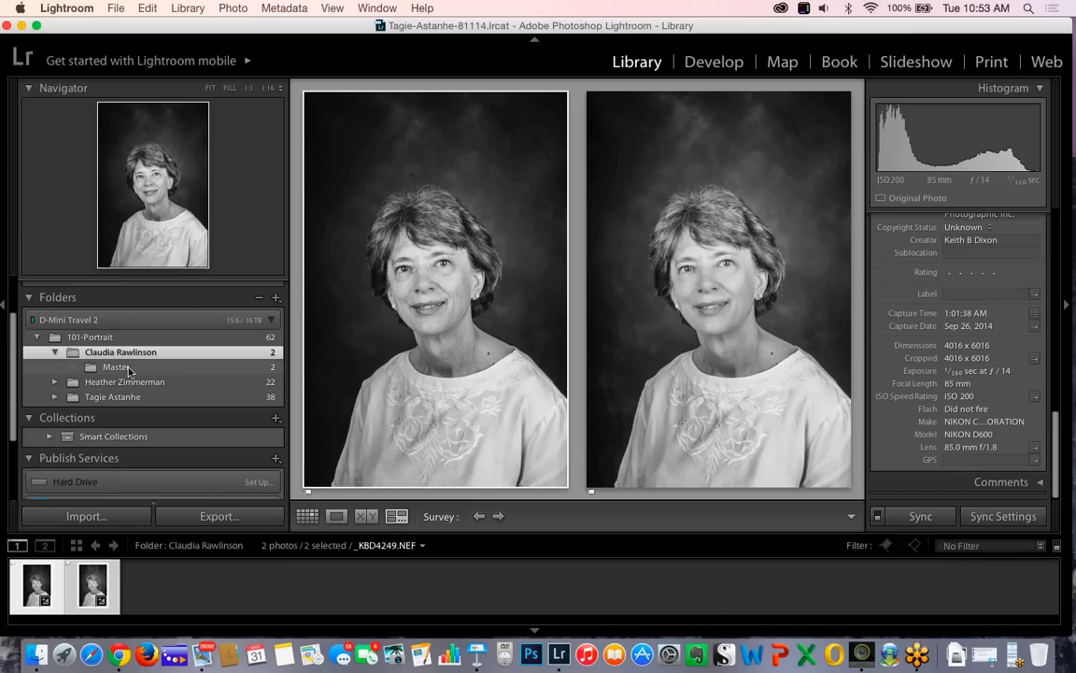
left_click(130, 370)
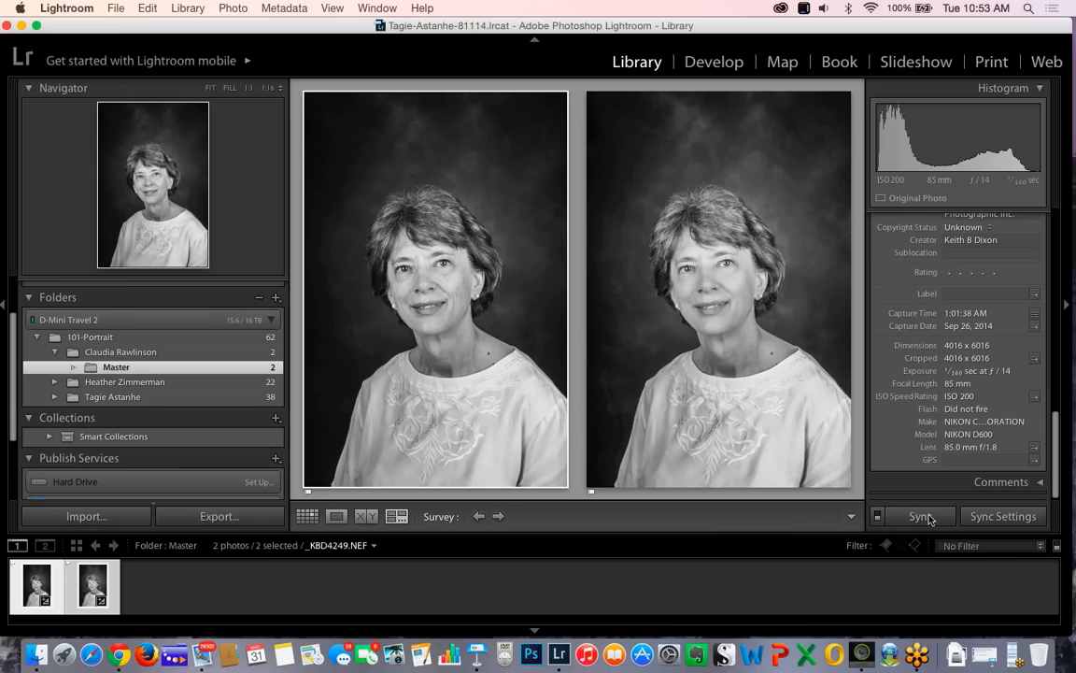
- Reset the raw portrait's develop settings and compare it side by side with the black-and-white JPEG
key("d")
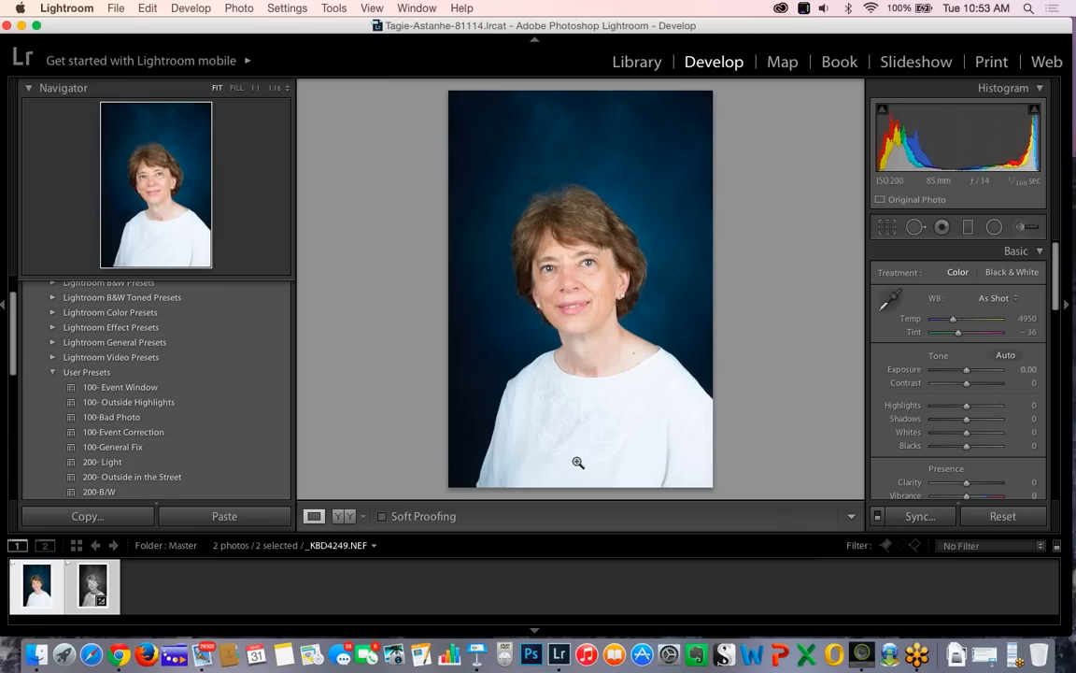
left_click(91, 590)
left_click(40, 593)
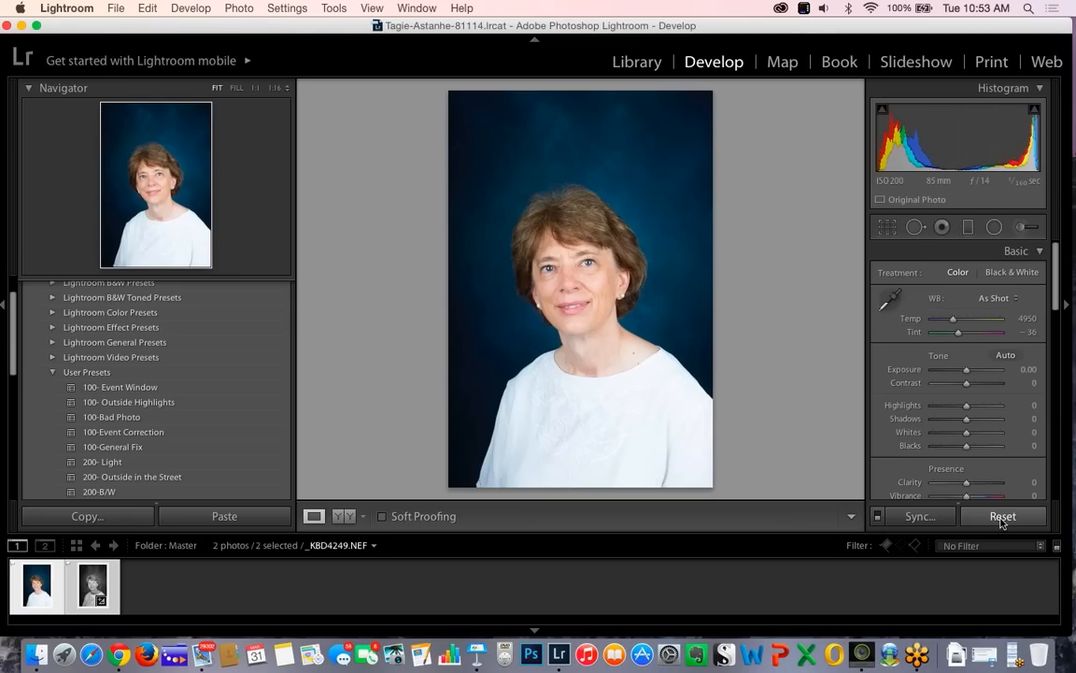
left_click(634, 63)
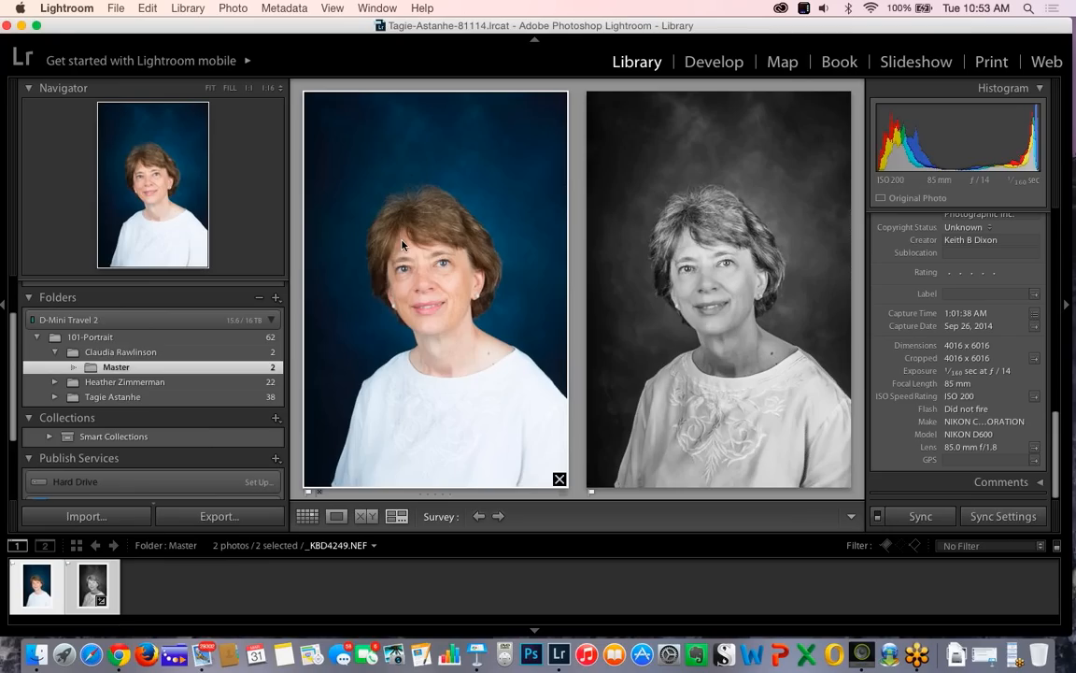
left_click(707, 60)
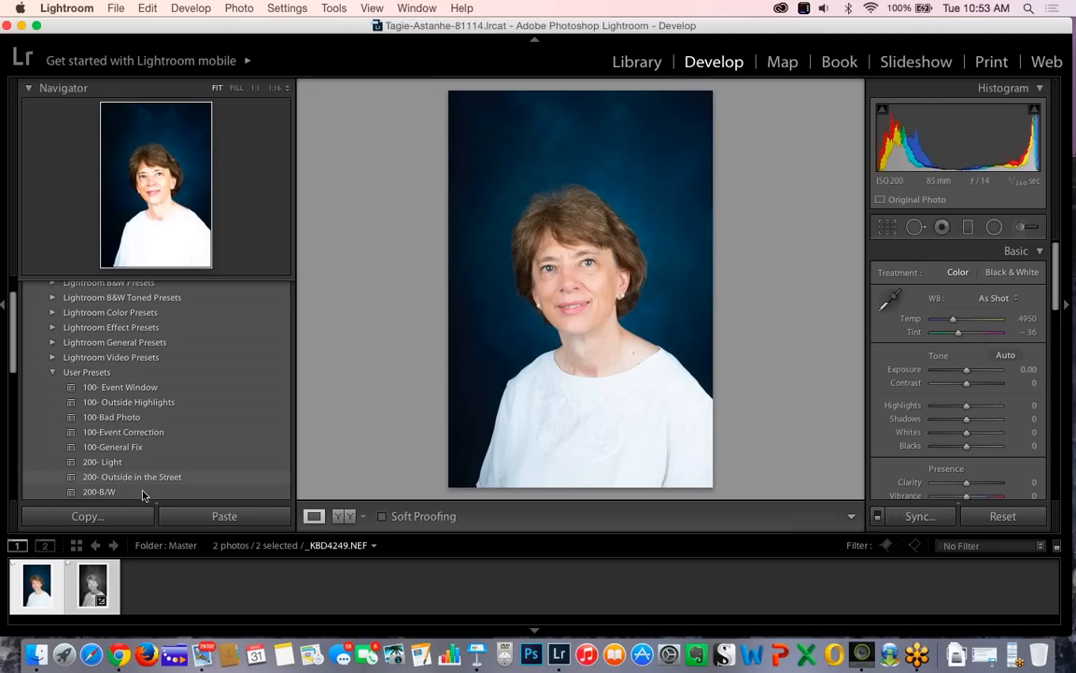
- Apply the 200-B/W preset to the reset raw portrait and inspect the blouse at 1:1 magnification
left_click(129, 492)
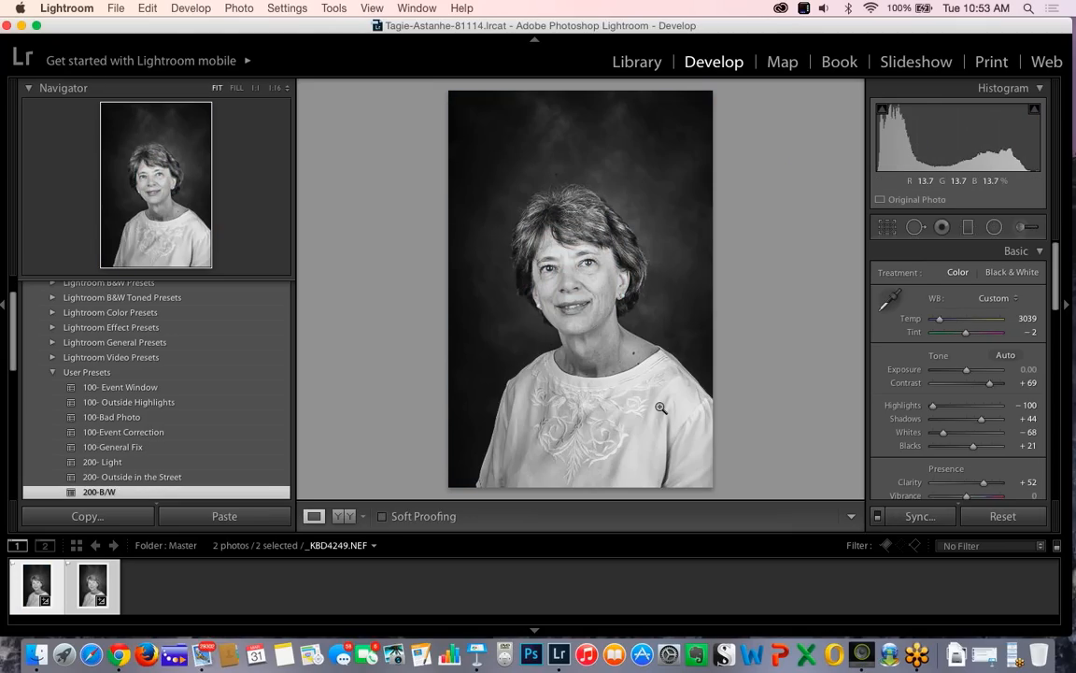
left_click(563, 386)
left_click_drag(564, 386, 612, 287)
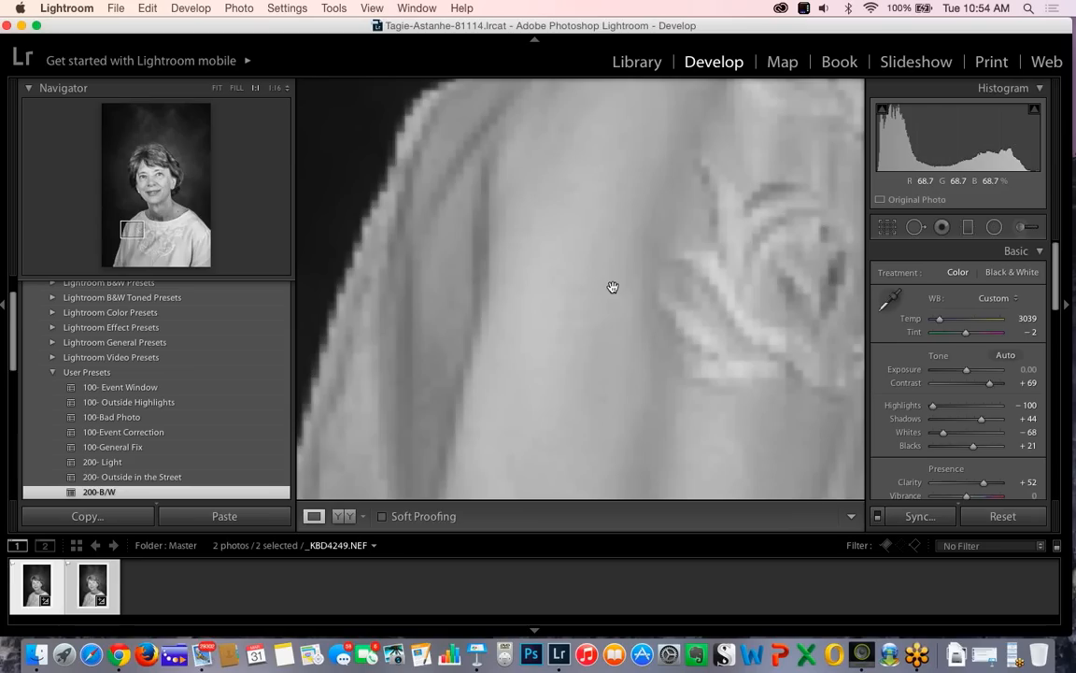
- Fit the raw portrait in the view and select _KBD4249-Edit.jpg to see its black-and-white version
left_click(594, 283)
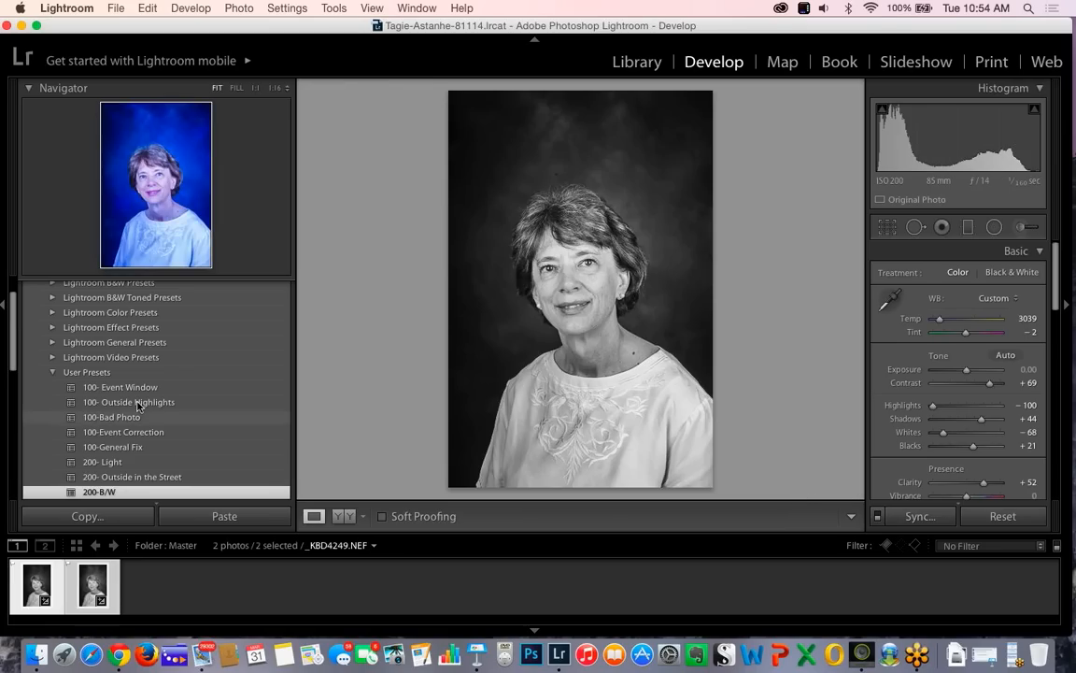
left_click(100, 588)
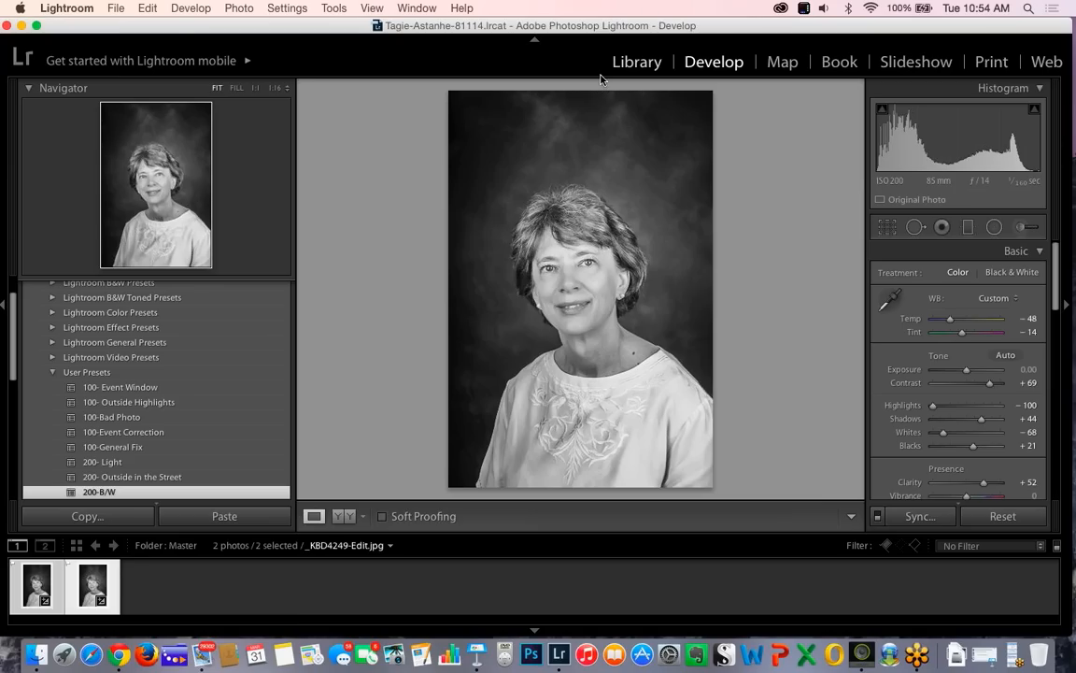
- Switch to Keynote, present from the Straight In Correction slide through the Image Correction Is a Separate Workflow slide, and exit the slideshow
key("ctrl+Up")
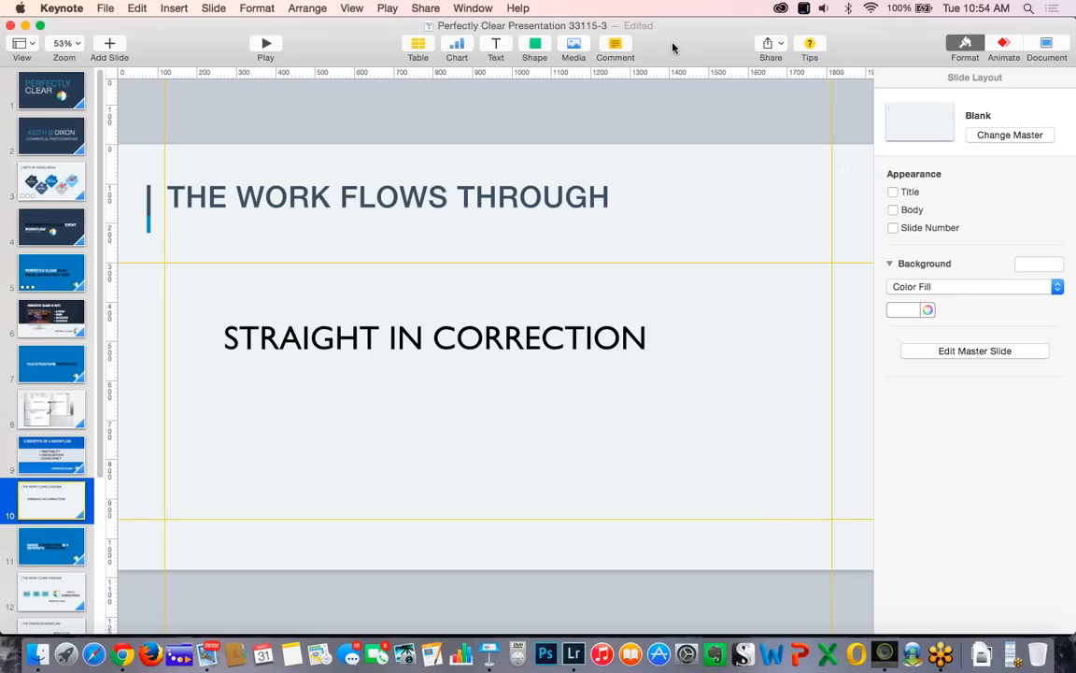
left_click(267, 44)
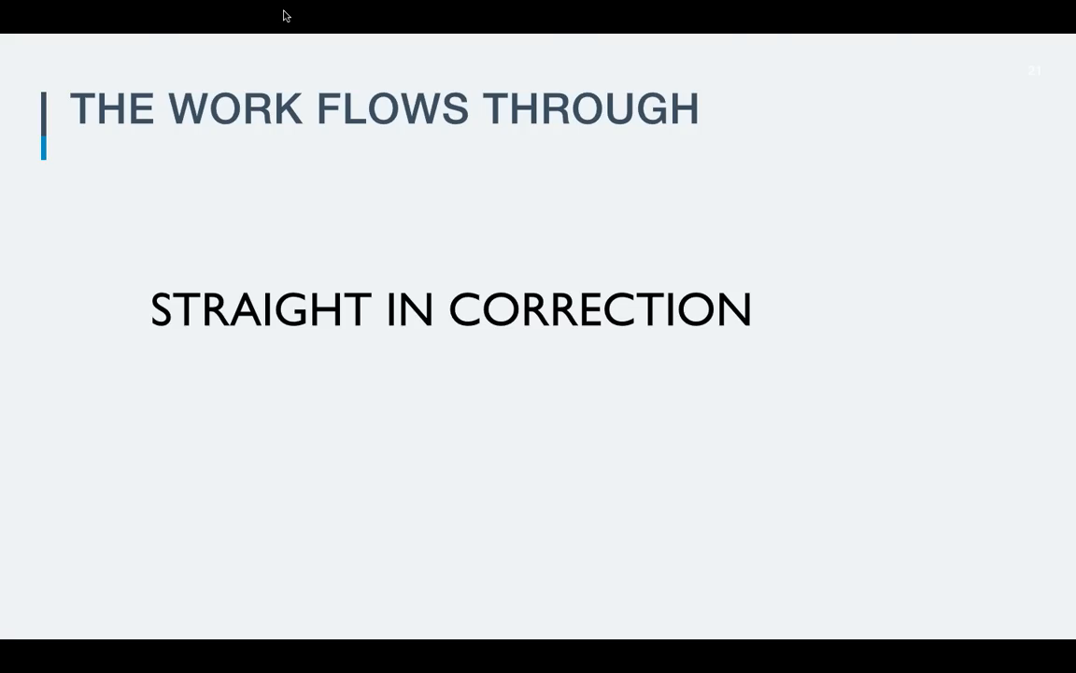
key("Right")
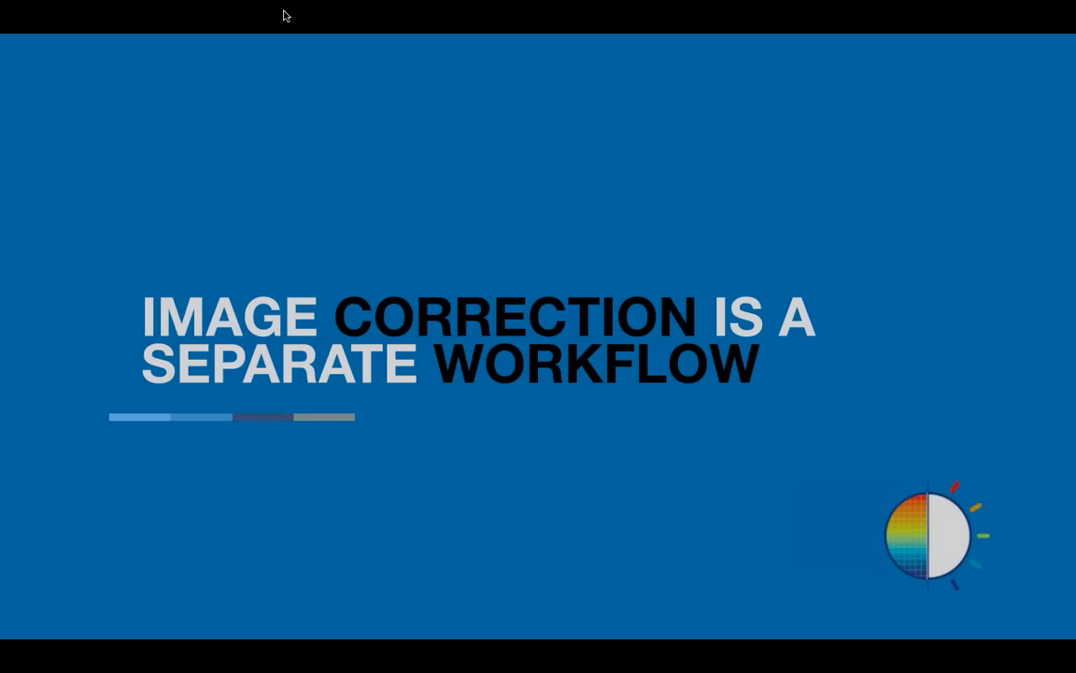
key("Escape")
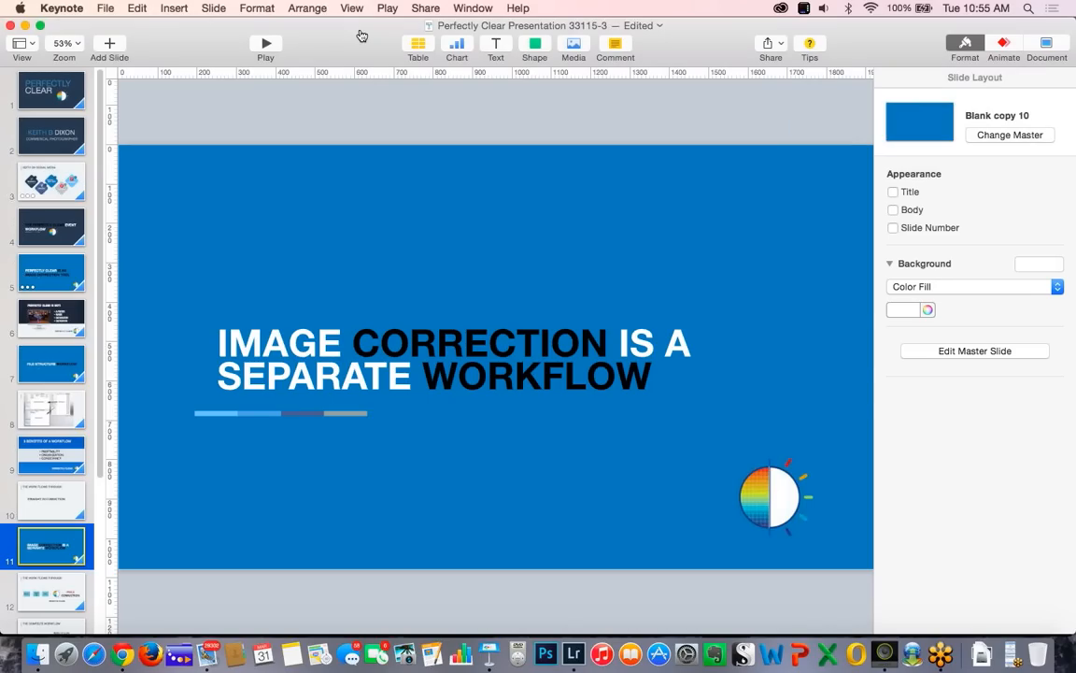
- Switch to Lightroom and compare the black-and-white _KBD4249.NEF and _KBD4249-Edit.jpg side by side in the Library survey view
key("super+Tab")
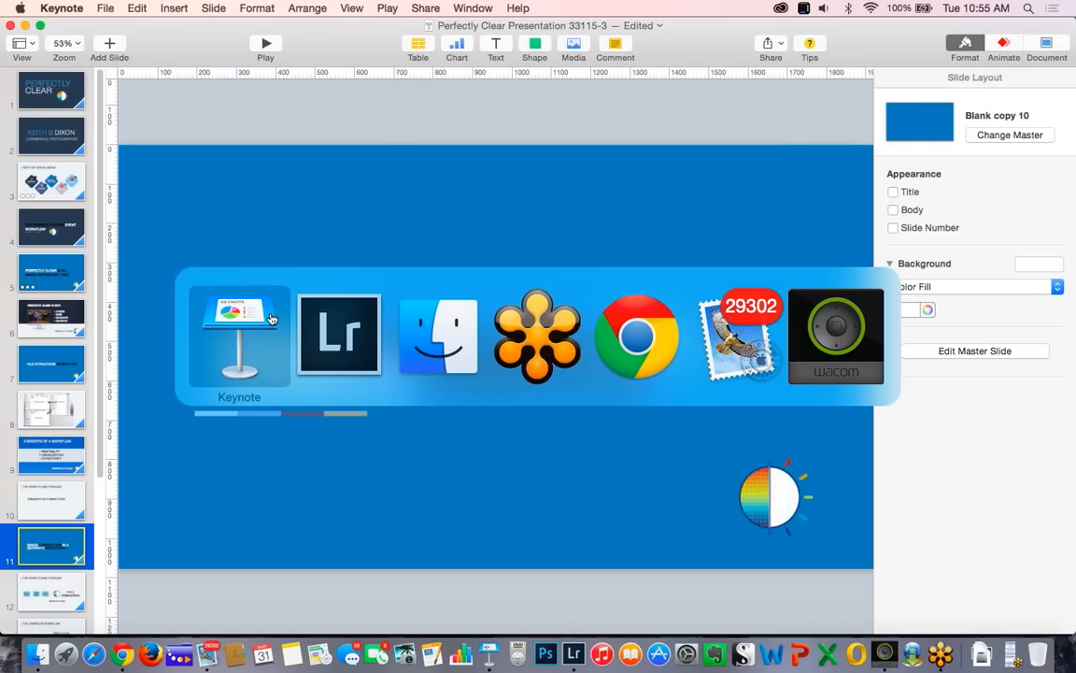
left_click(350, 334)
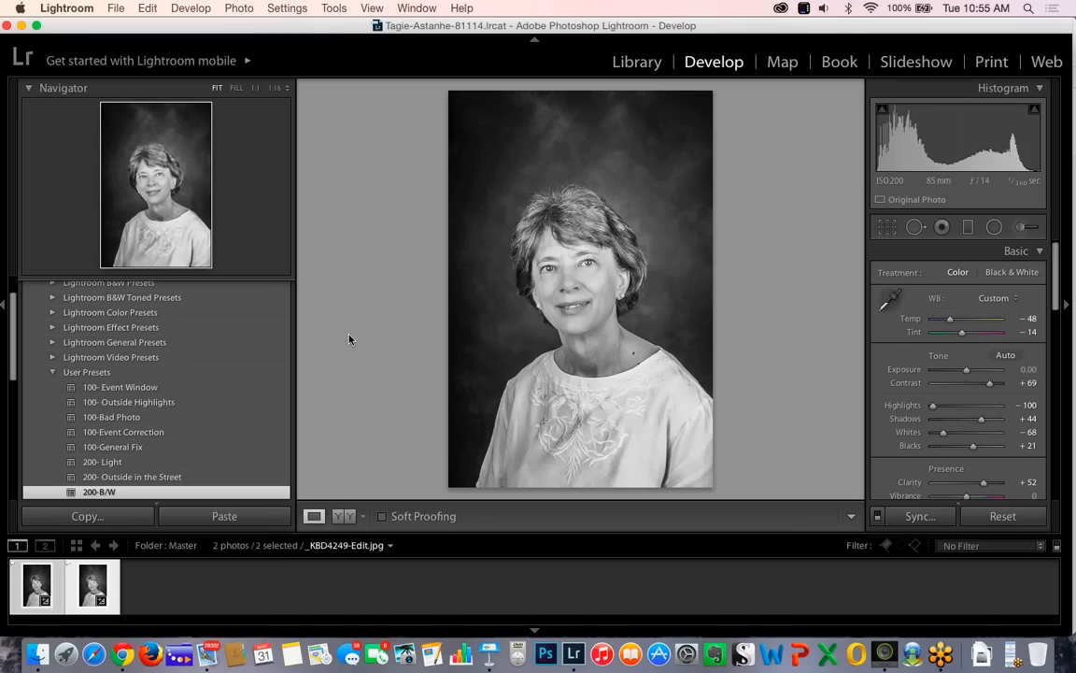
left_click(25, 595)
left_click(81, 583)
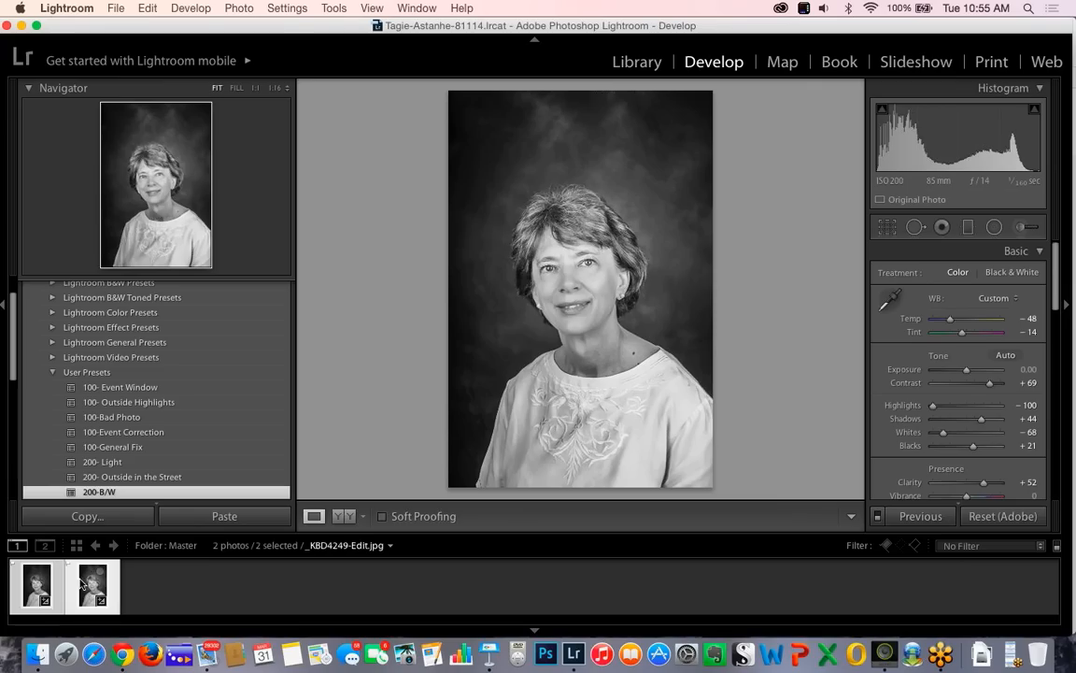
left_click(95, 588)
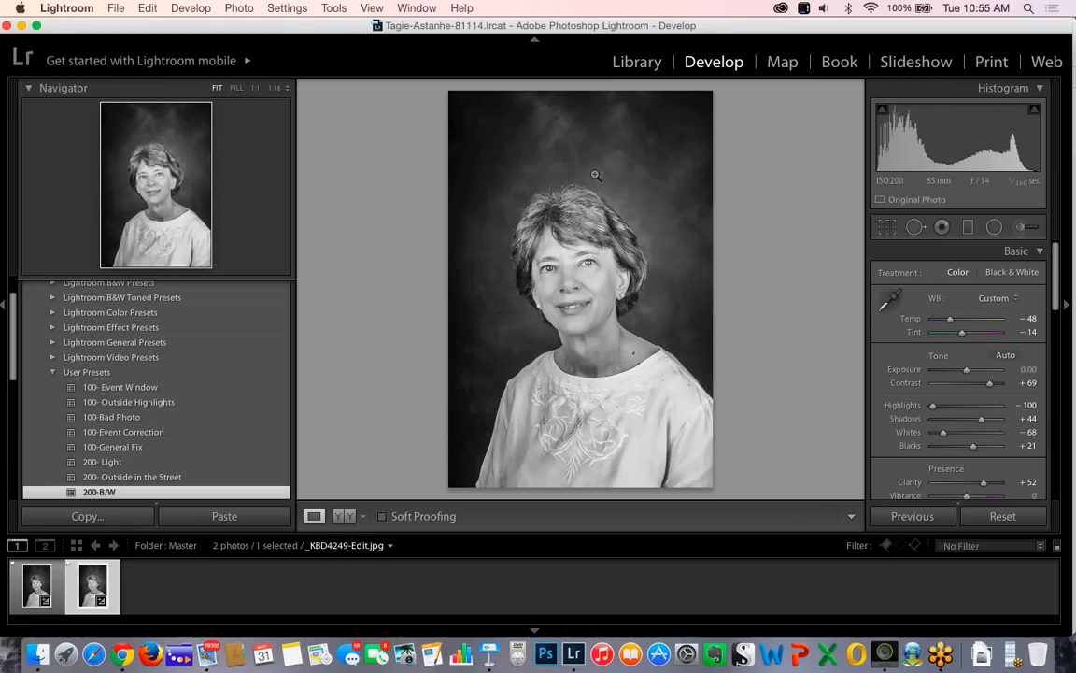
left_click(638, 62)
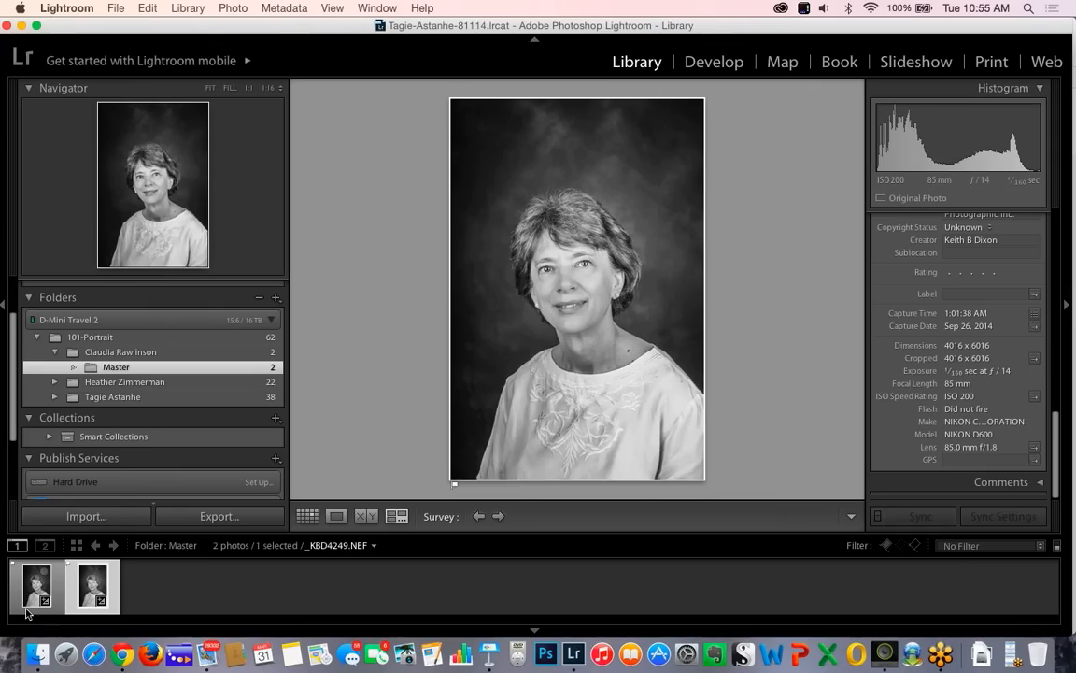
left_click(31, 601)
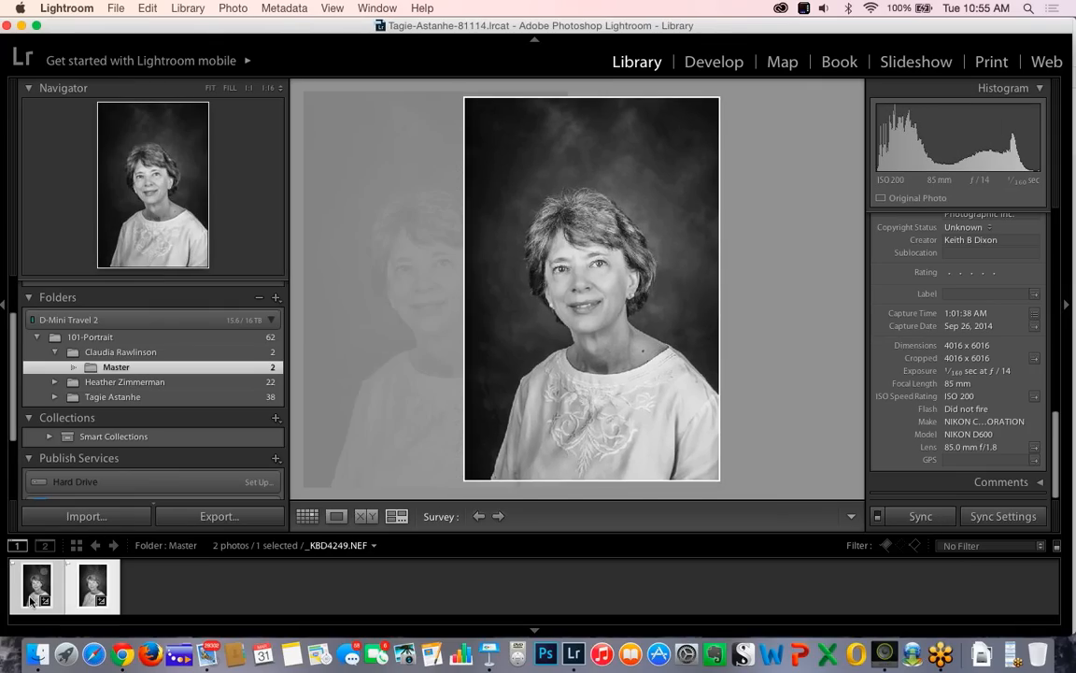
left_click(93, 584, "super")
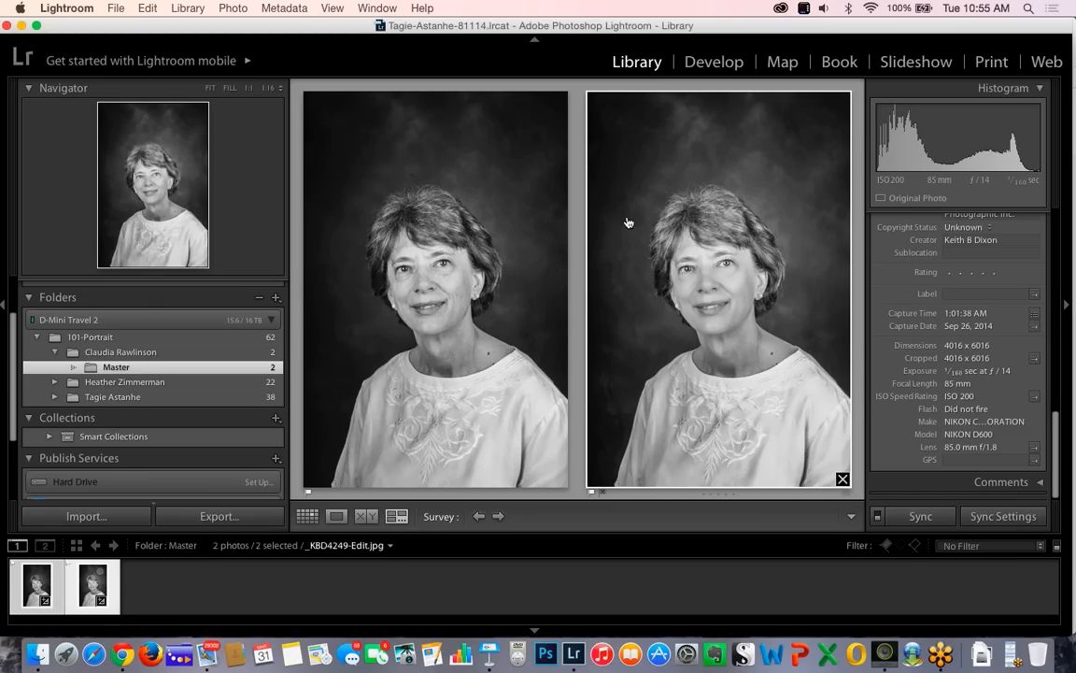
- Switch to Keynote, present from the Image Correction Is a Separate Workflow slide, and advance to the following workflow diagram slide
key("super+Tab")
key("super+Tab")
key("super+Tab")
key("super+Tab")
key("super+Tab")
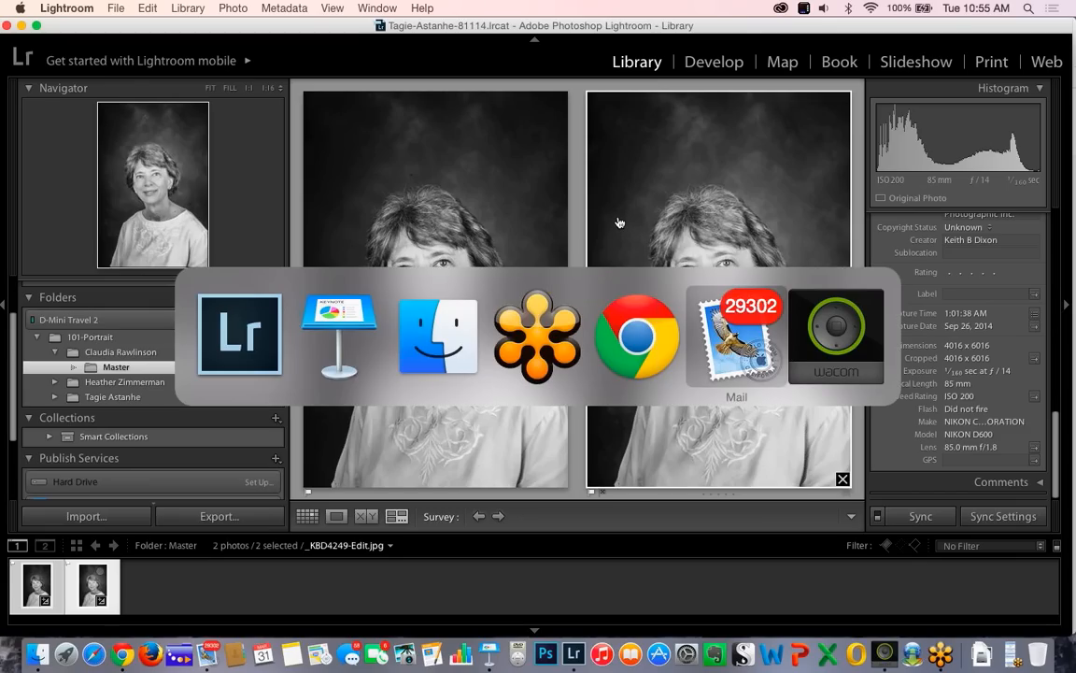
key("super+Tab")
key("super+Tab")
key("super+Tab")
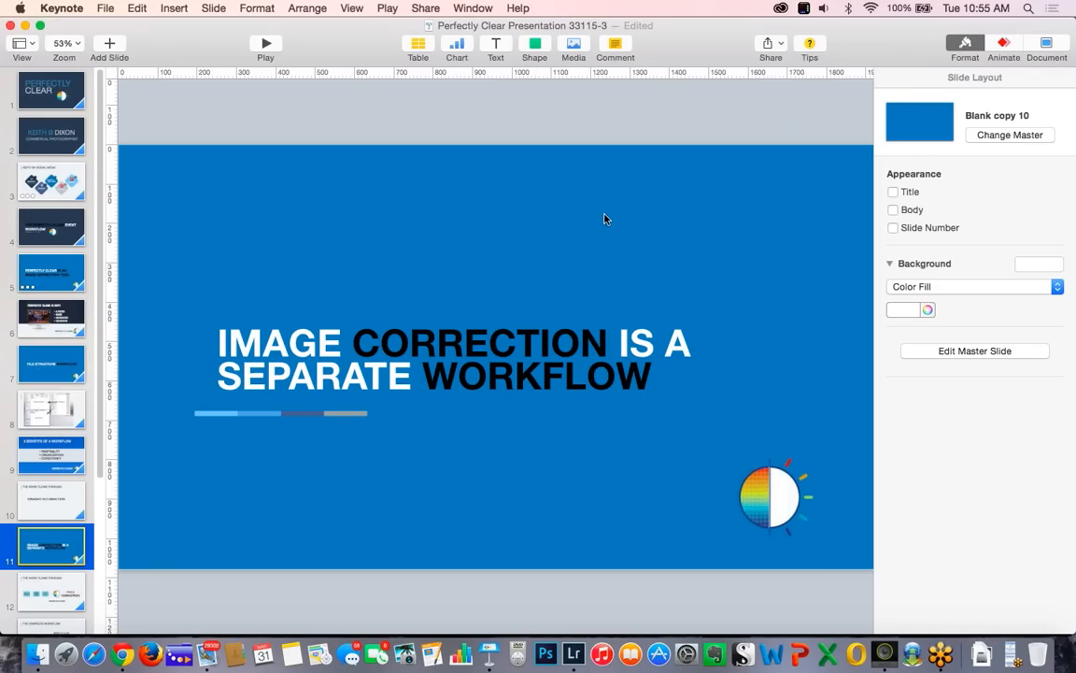
left_click(265, 43)
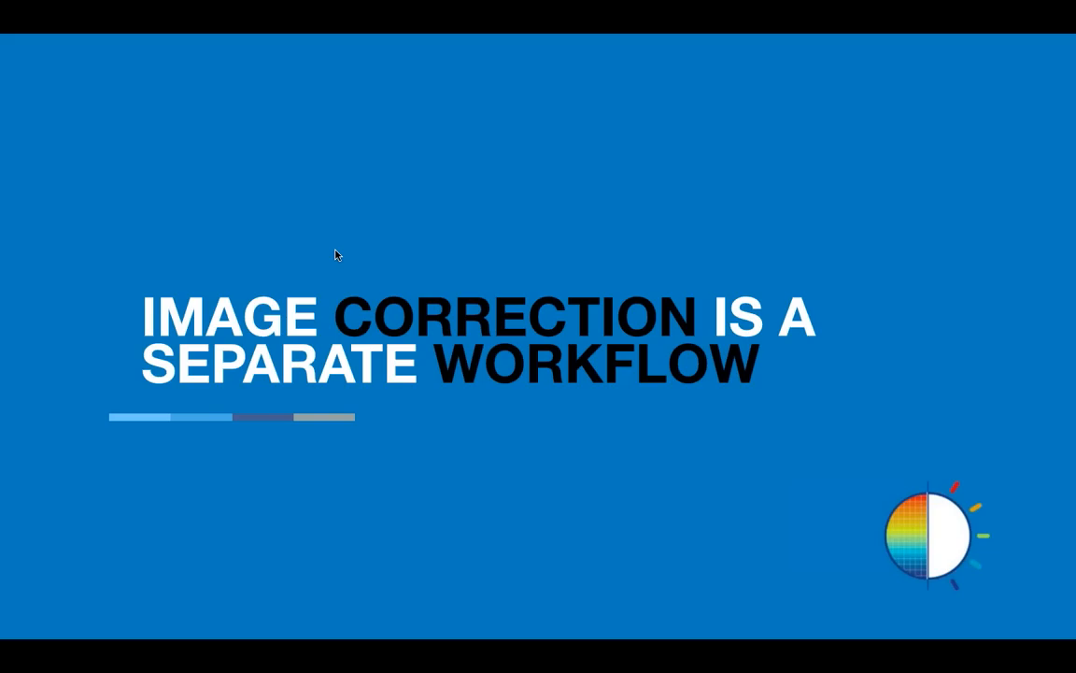
key("Right")
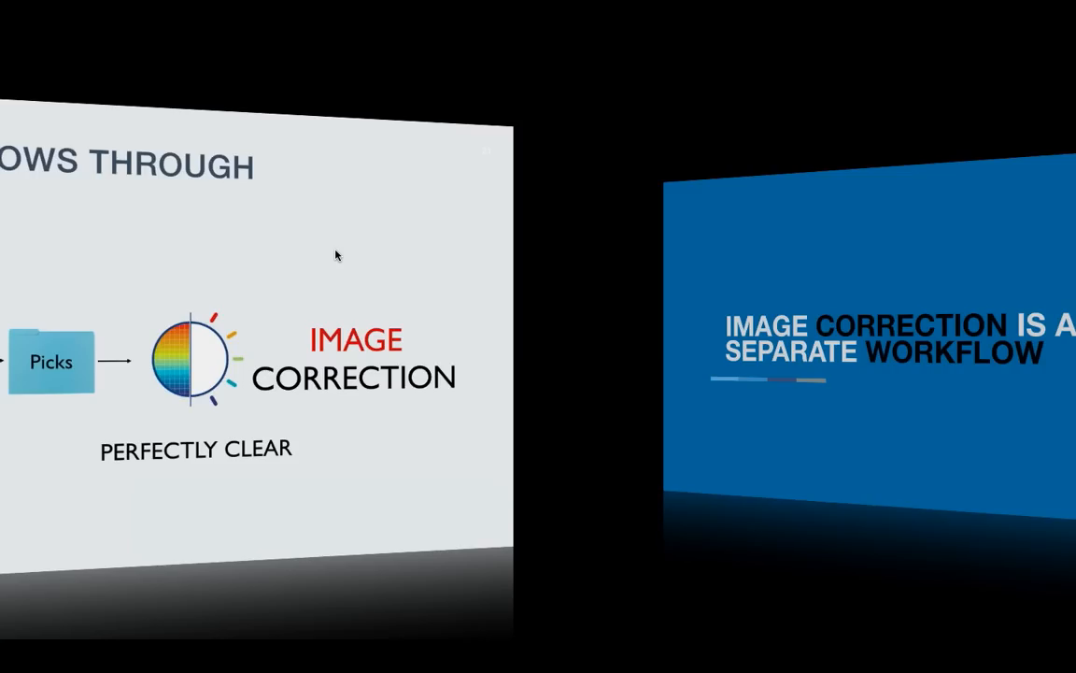